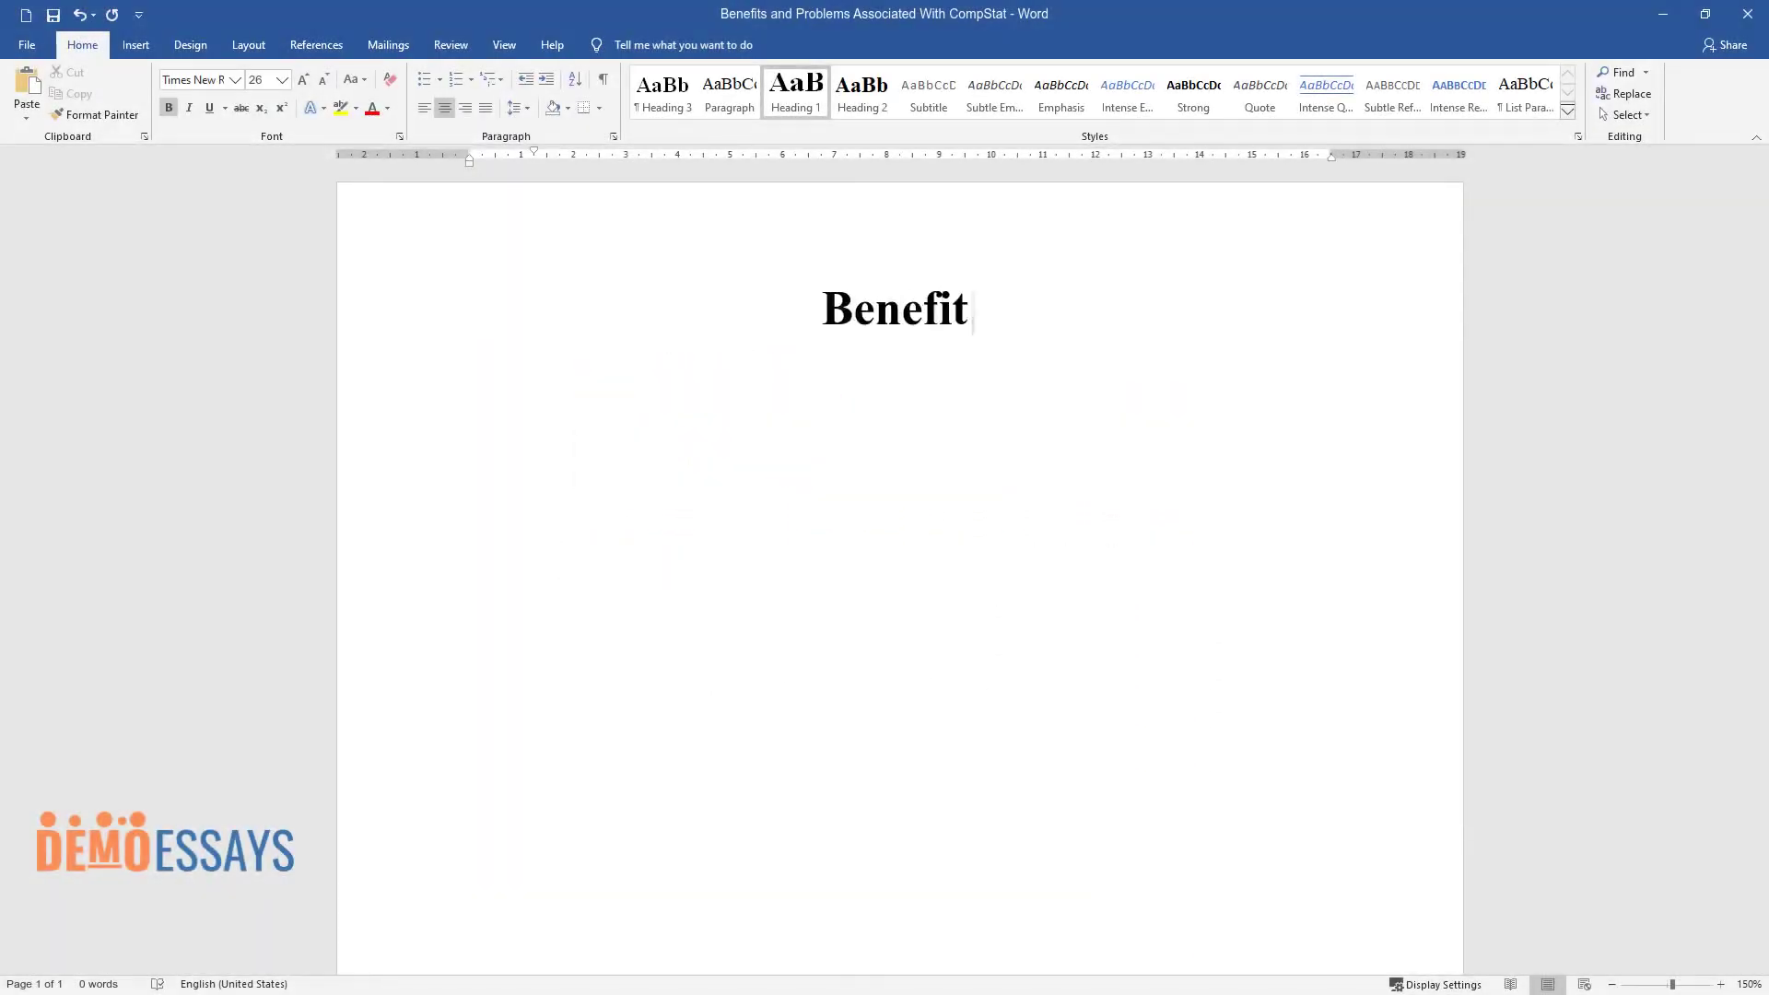
# Type the title 'Benefits and Problems Associated With CompStat' followed by an 'Introduction' heading
pyautogui.write('ciated With CompStat')
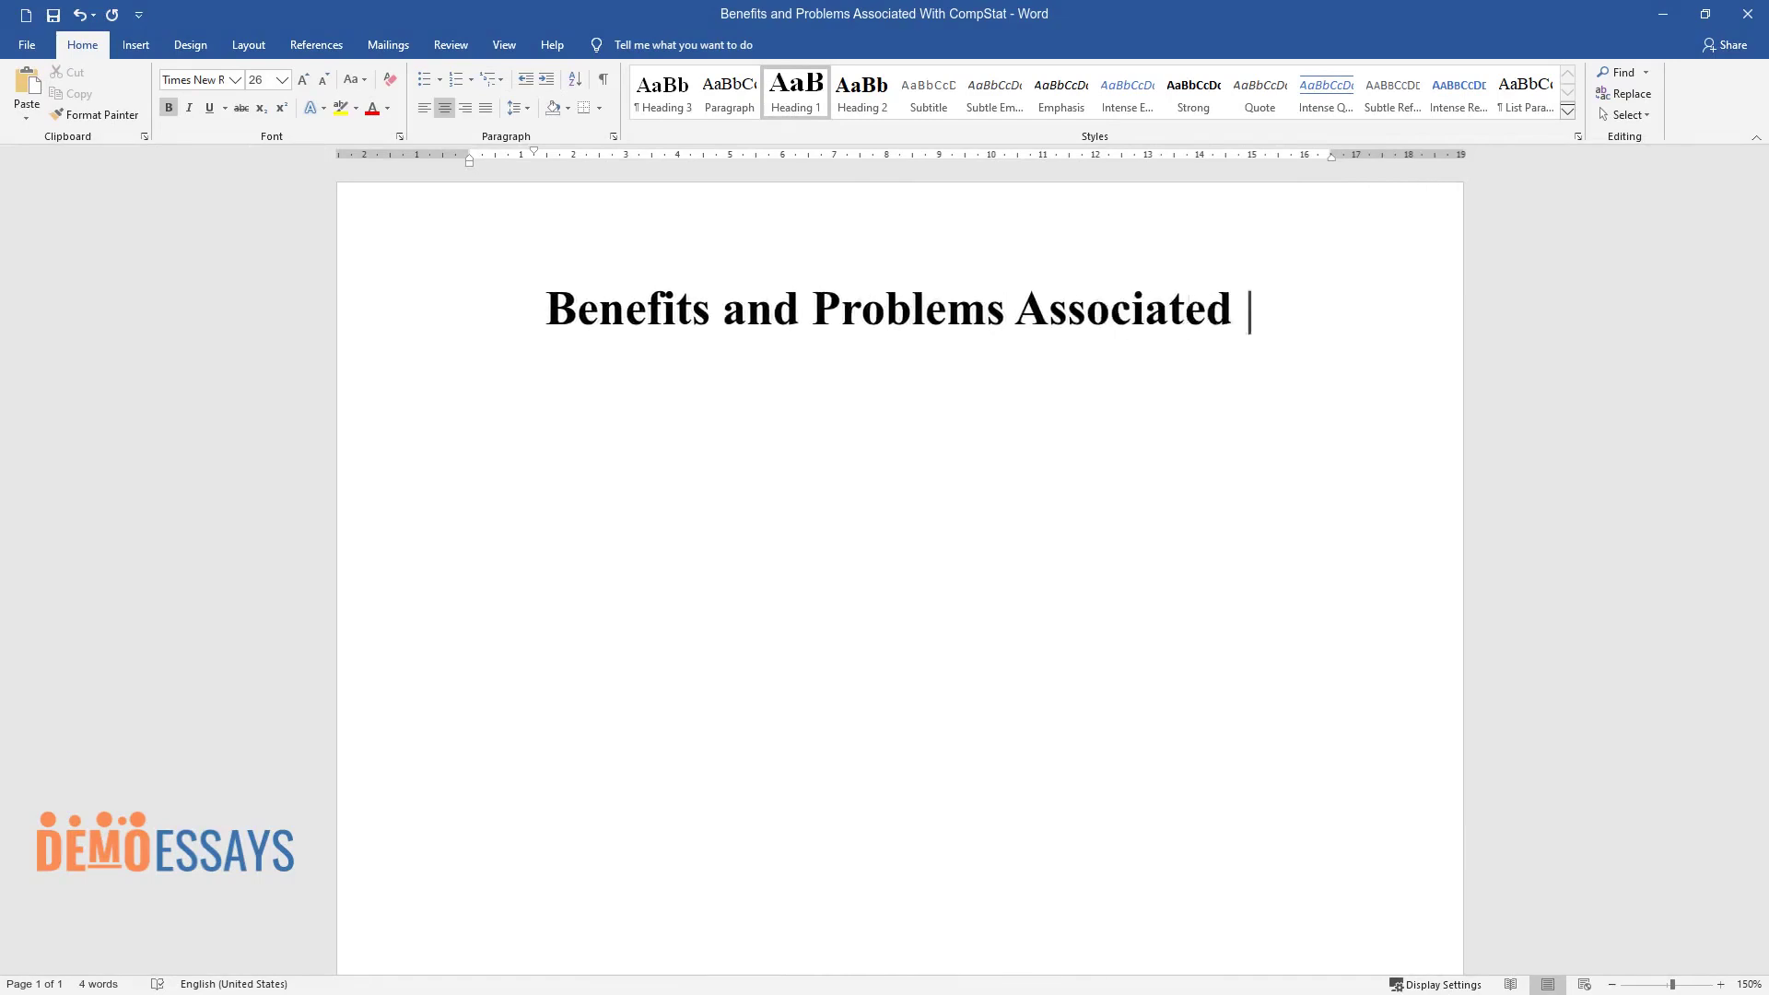
pyautogui.press('Return')
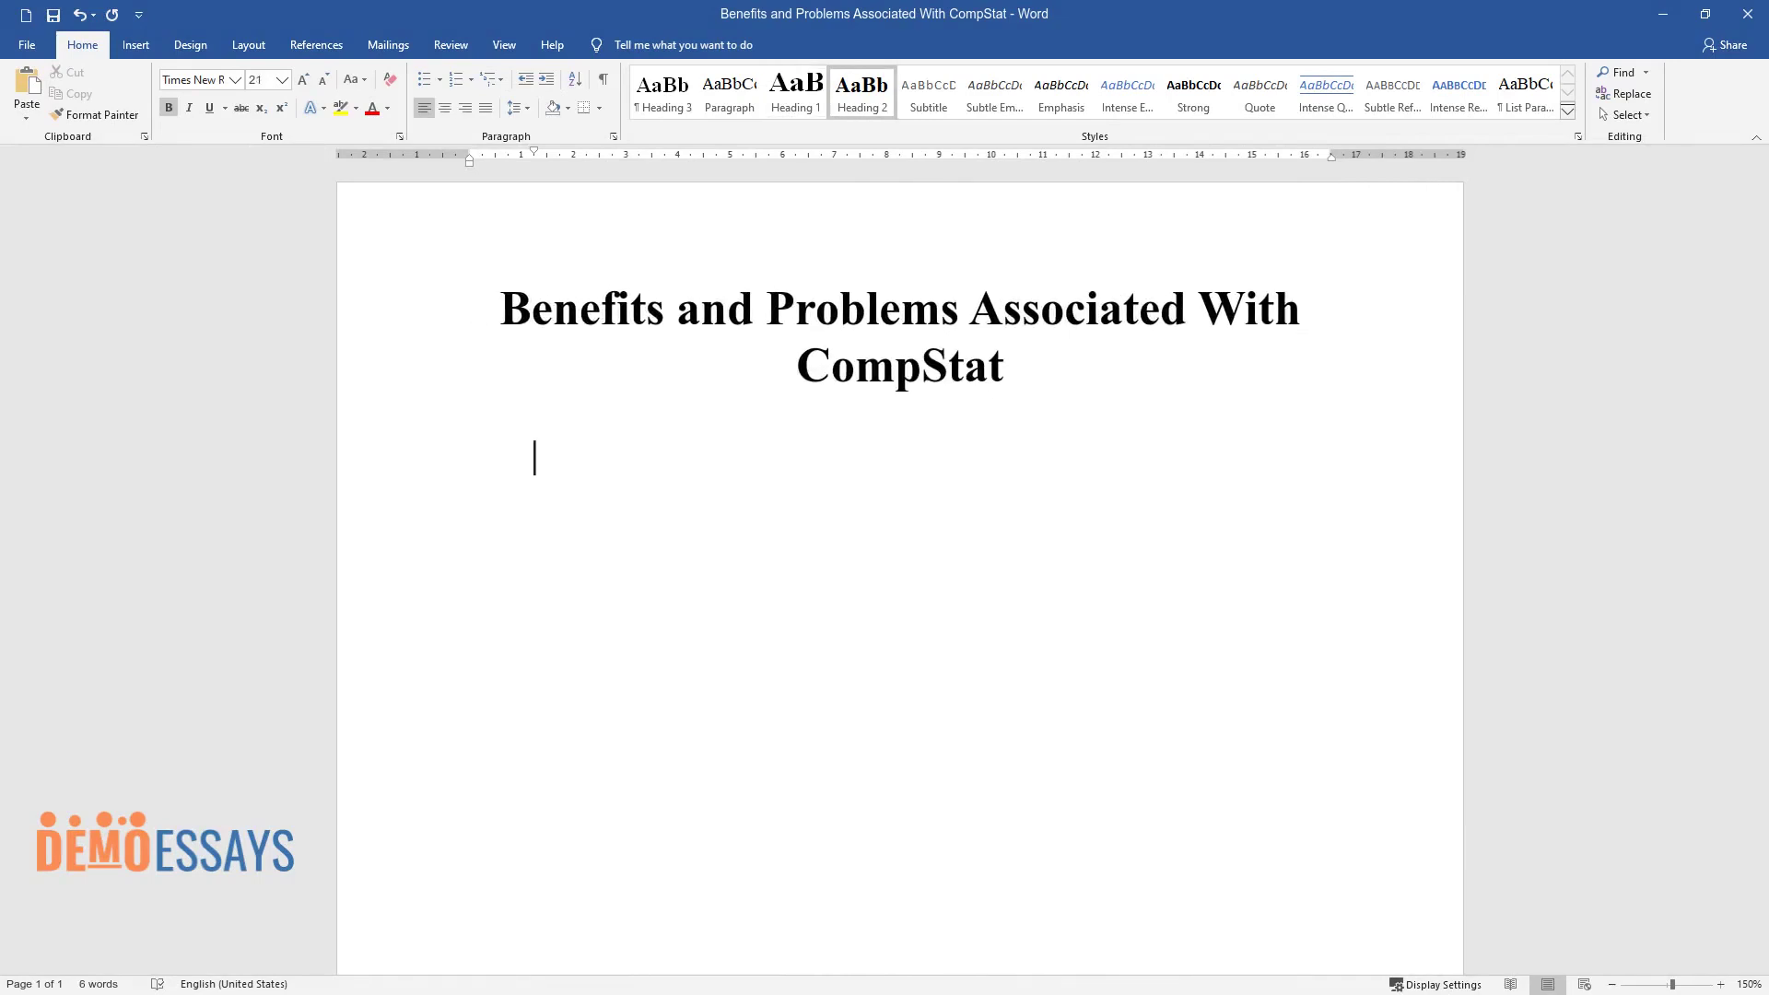
pyautogui.write('Introduction')
pyautogui.press('Return')
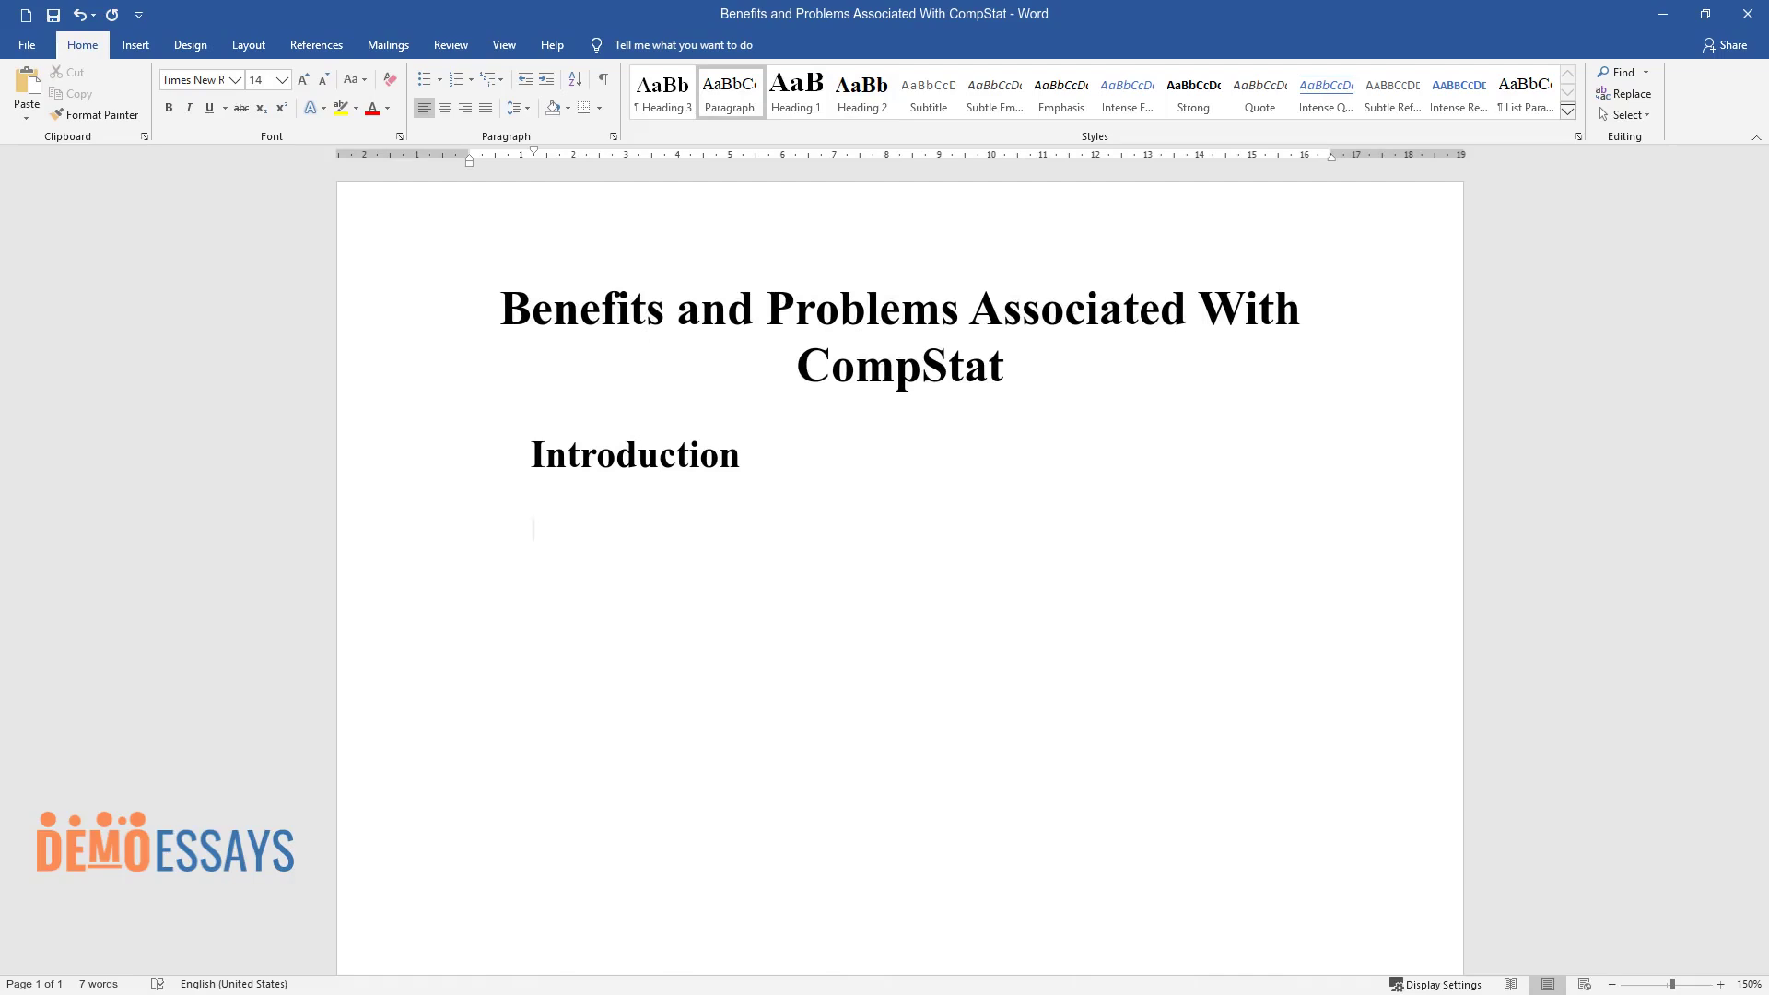
# Write the introductory paragraph describing CompStat as a police strategic management tool started by the NYPD
pyautogui.write('CompStat is a strategic m')
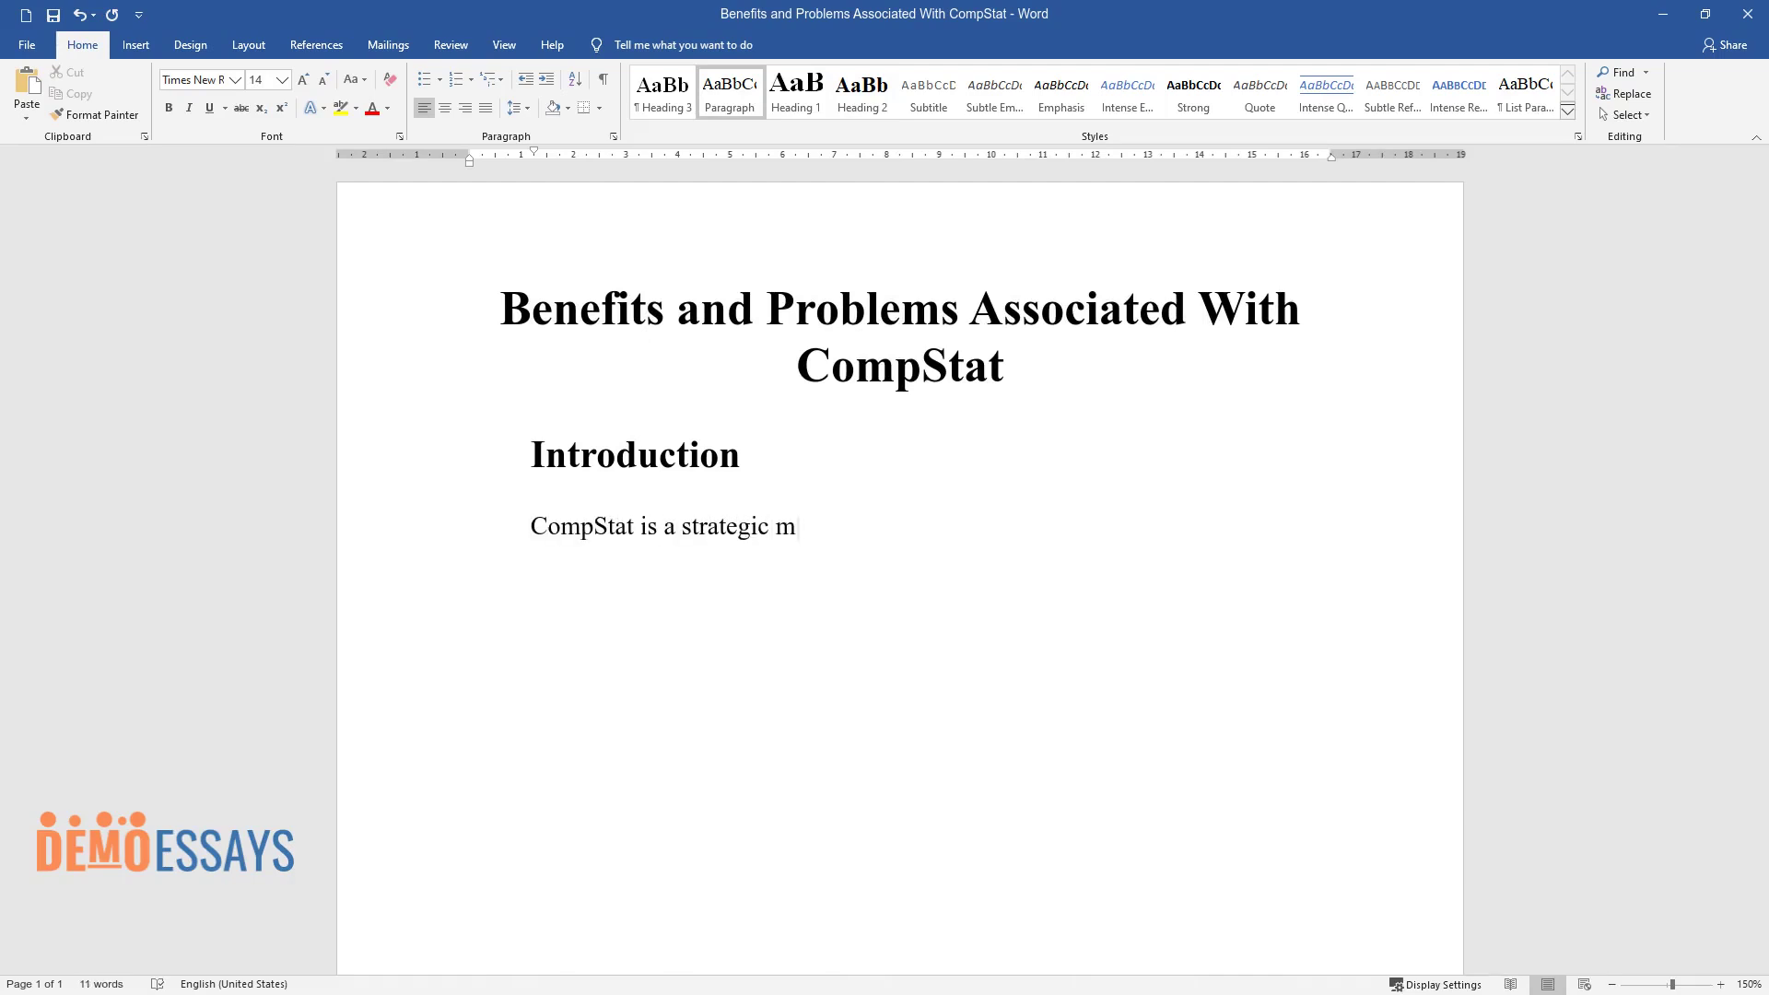
pyautogui.write('anagement tool that is used in police departments to achieve both s')
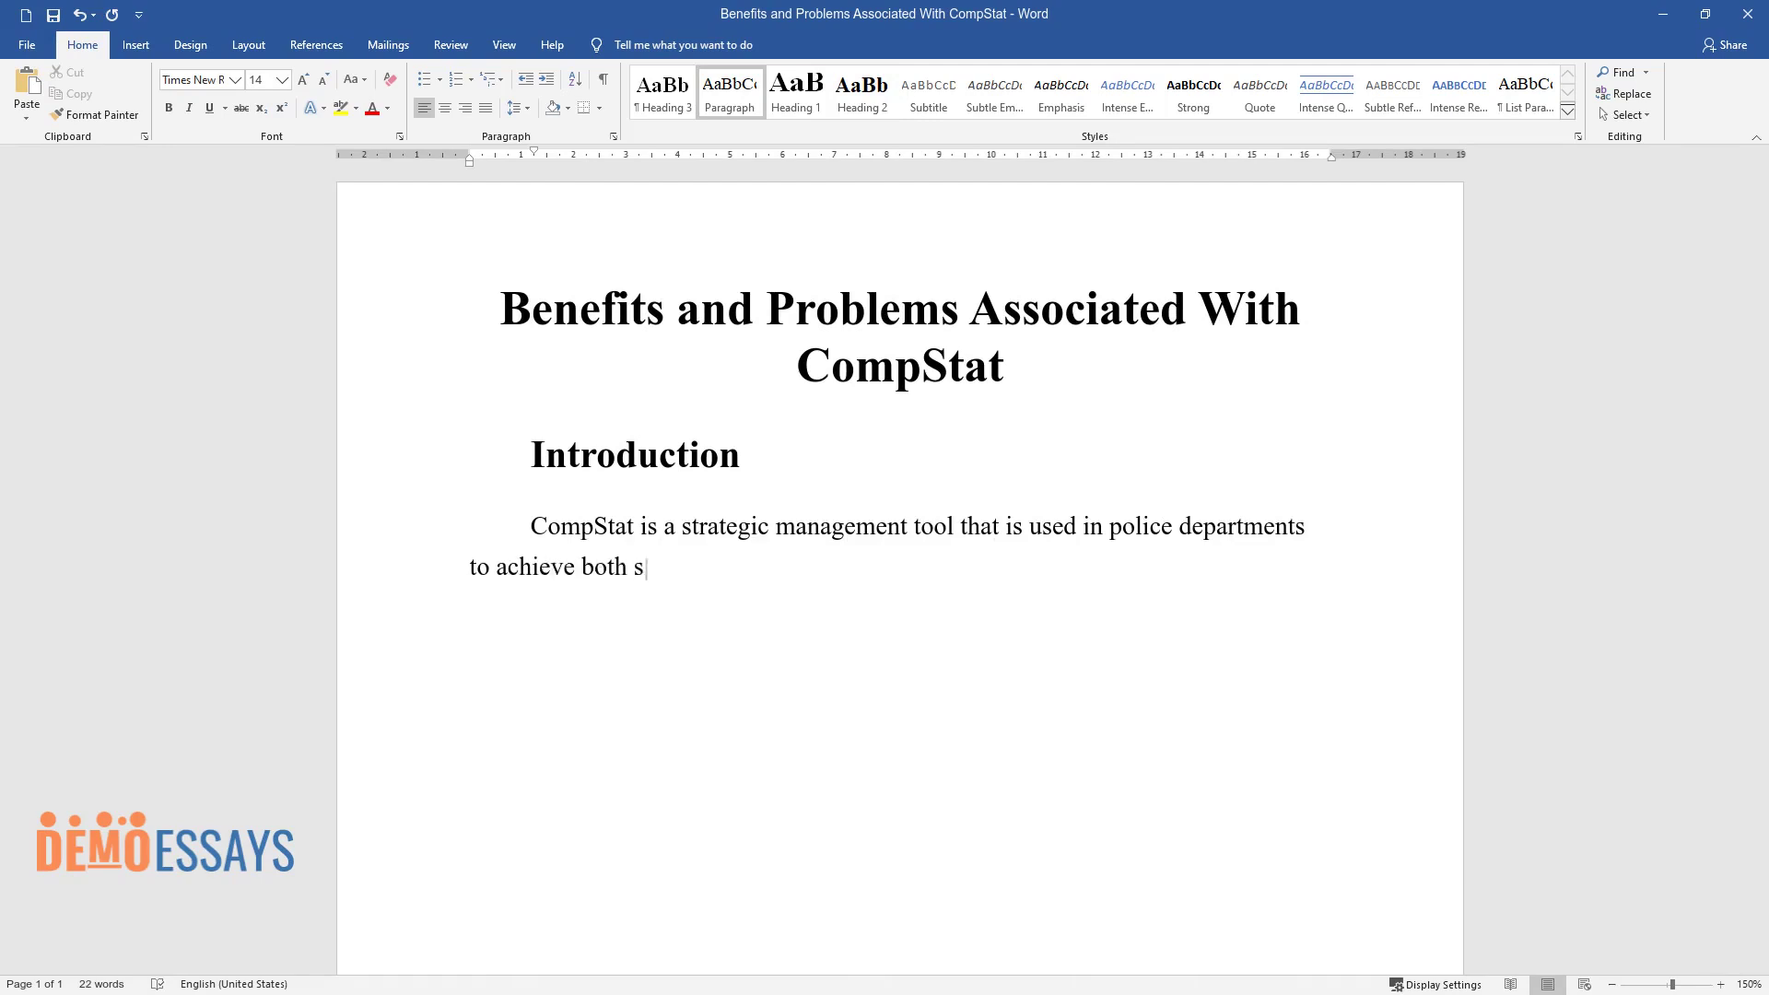
pyautogui.write('hort-term and long-term goals. Th')
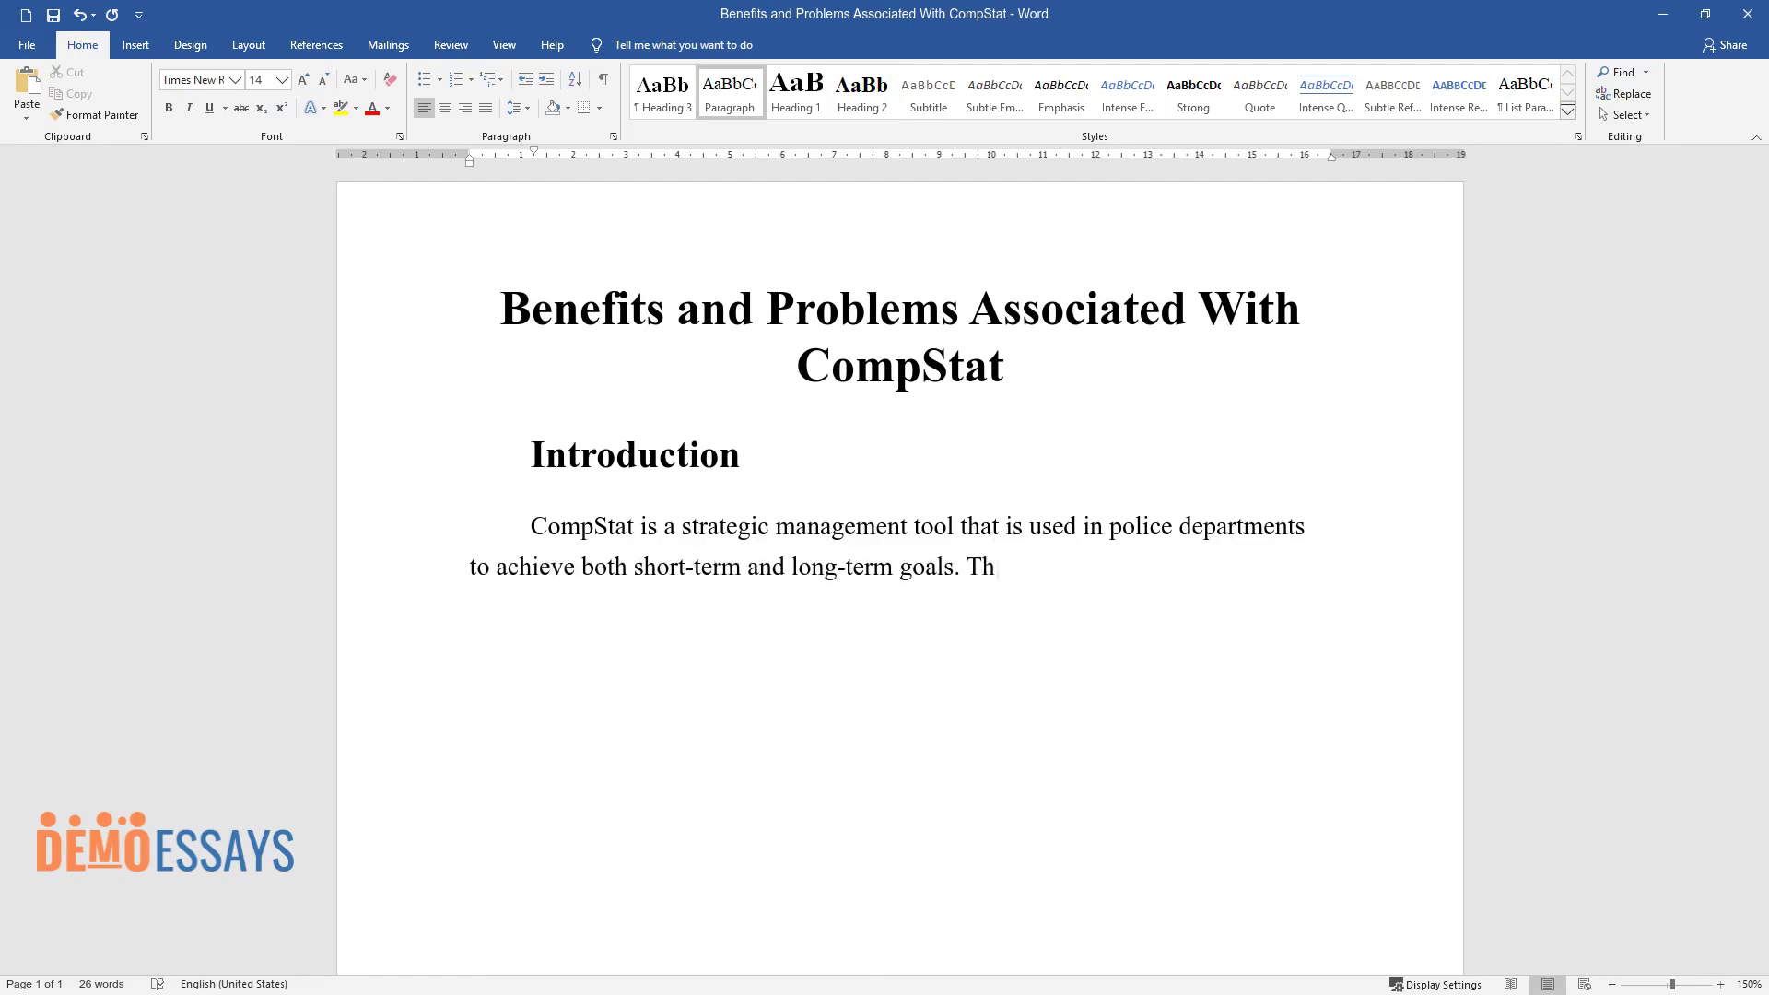
pyautogui.write('e approach utilizes technology, operationa')
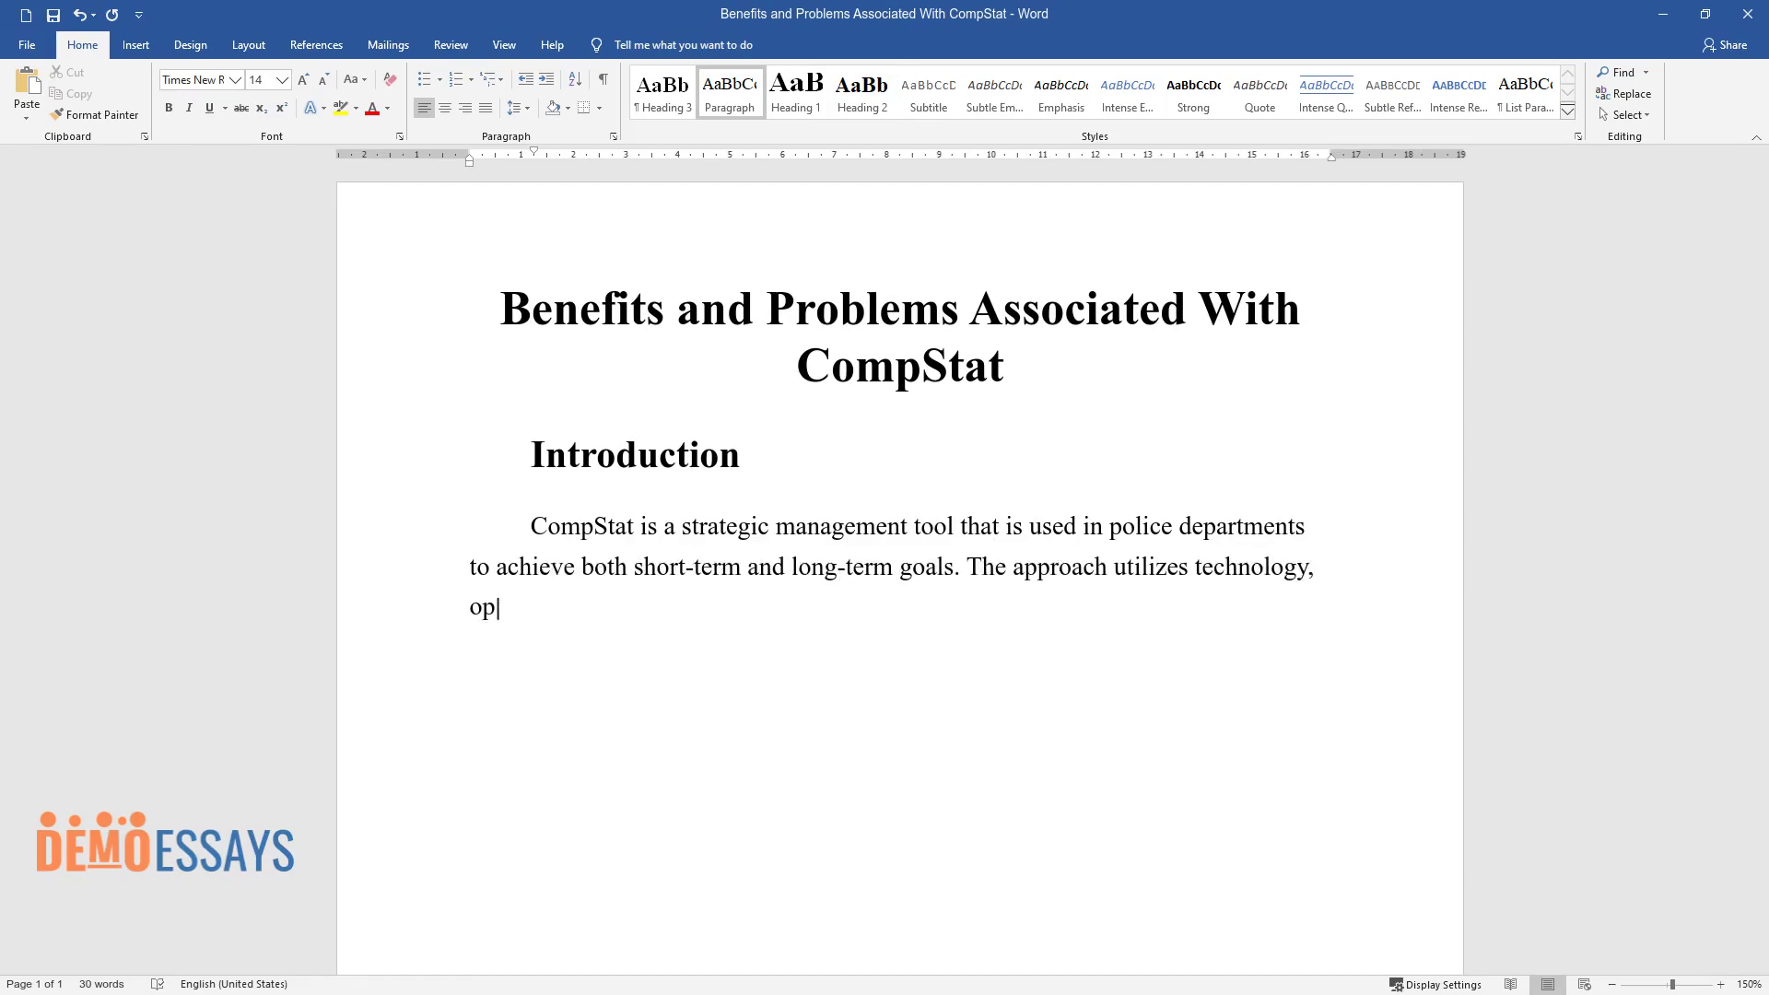
pyautogui.write('l strategy, and manageria')
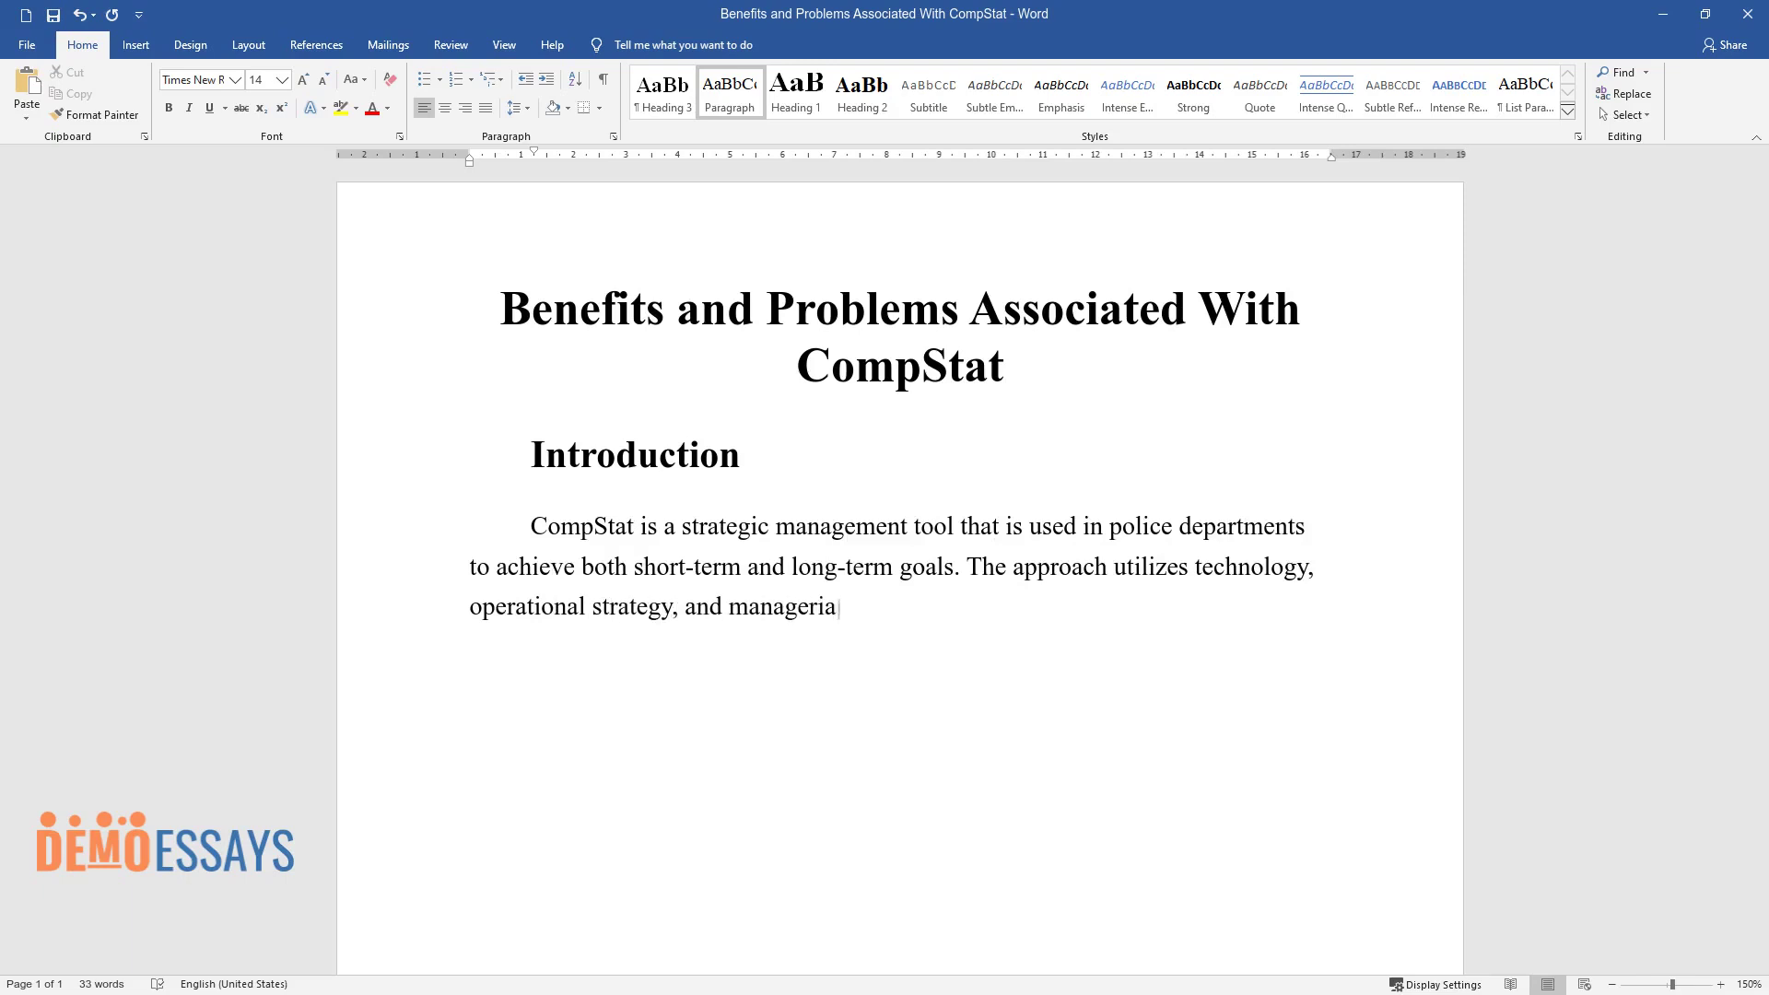
pyautogui.write('l accountability to structure the')
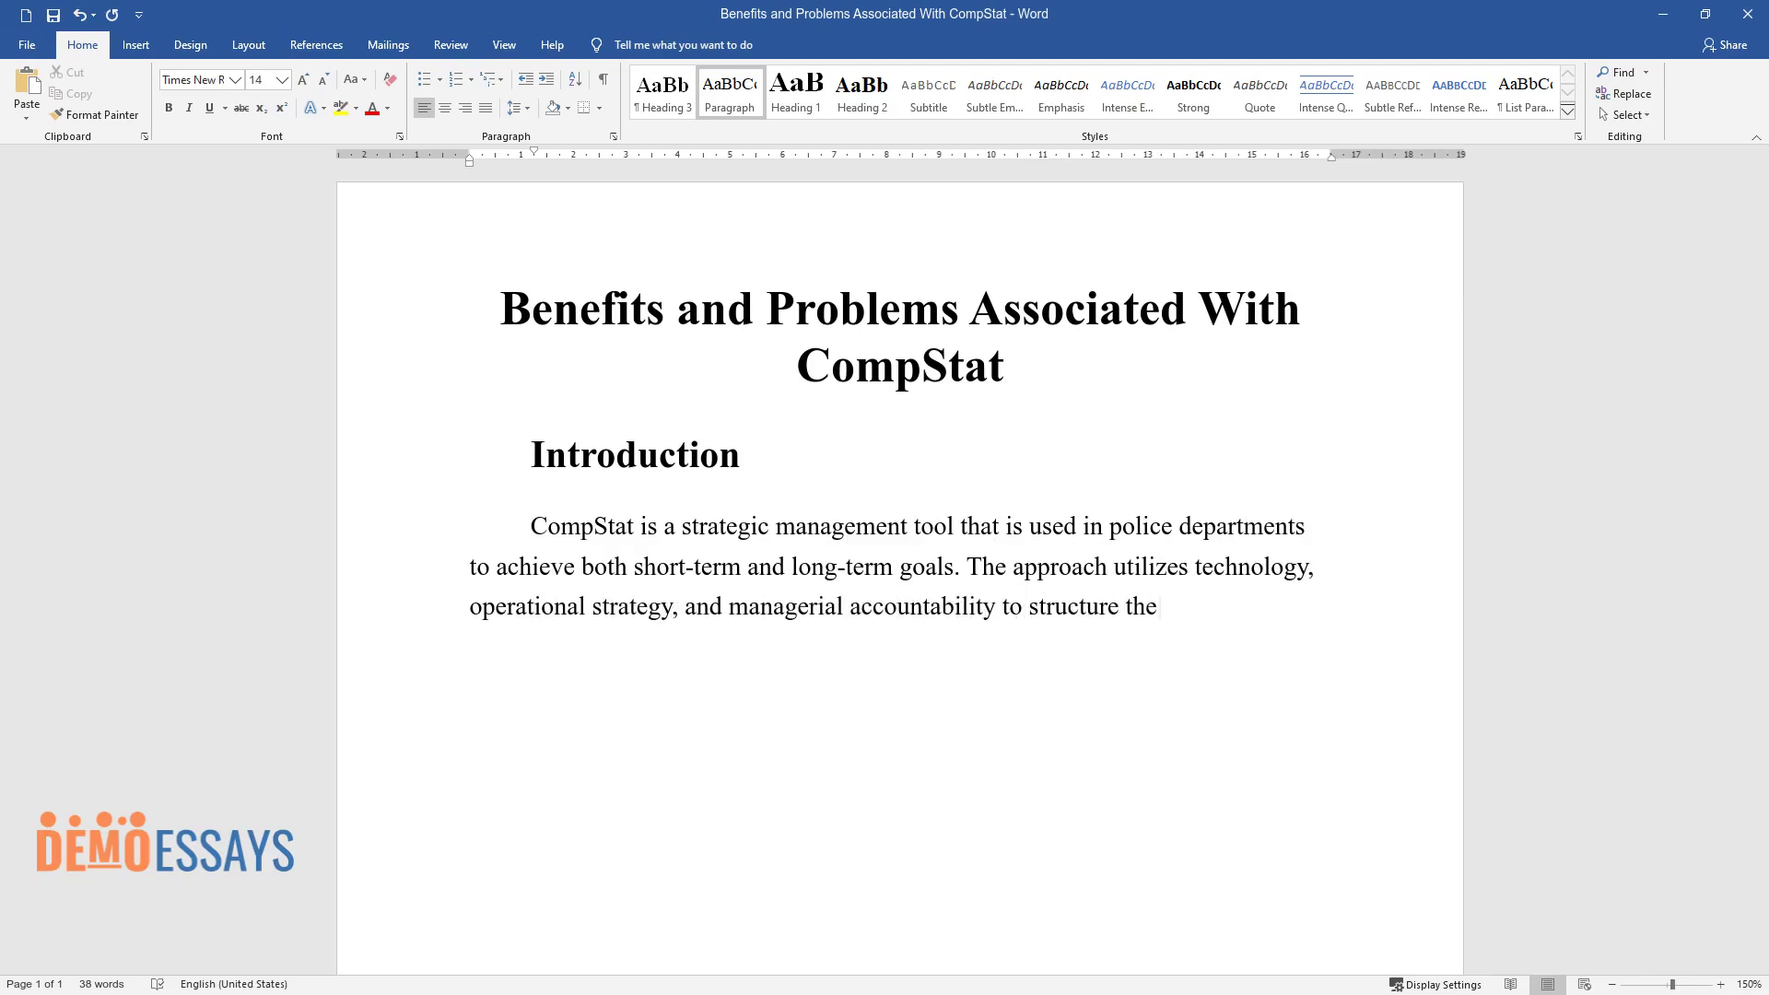
pyautogui.write(' delivery of police services and p')
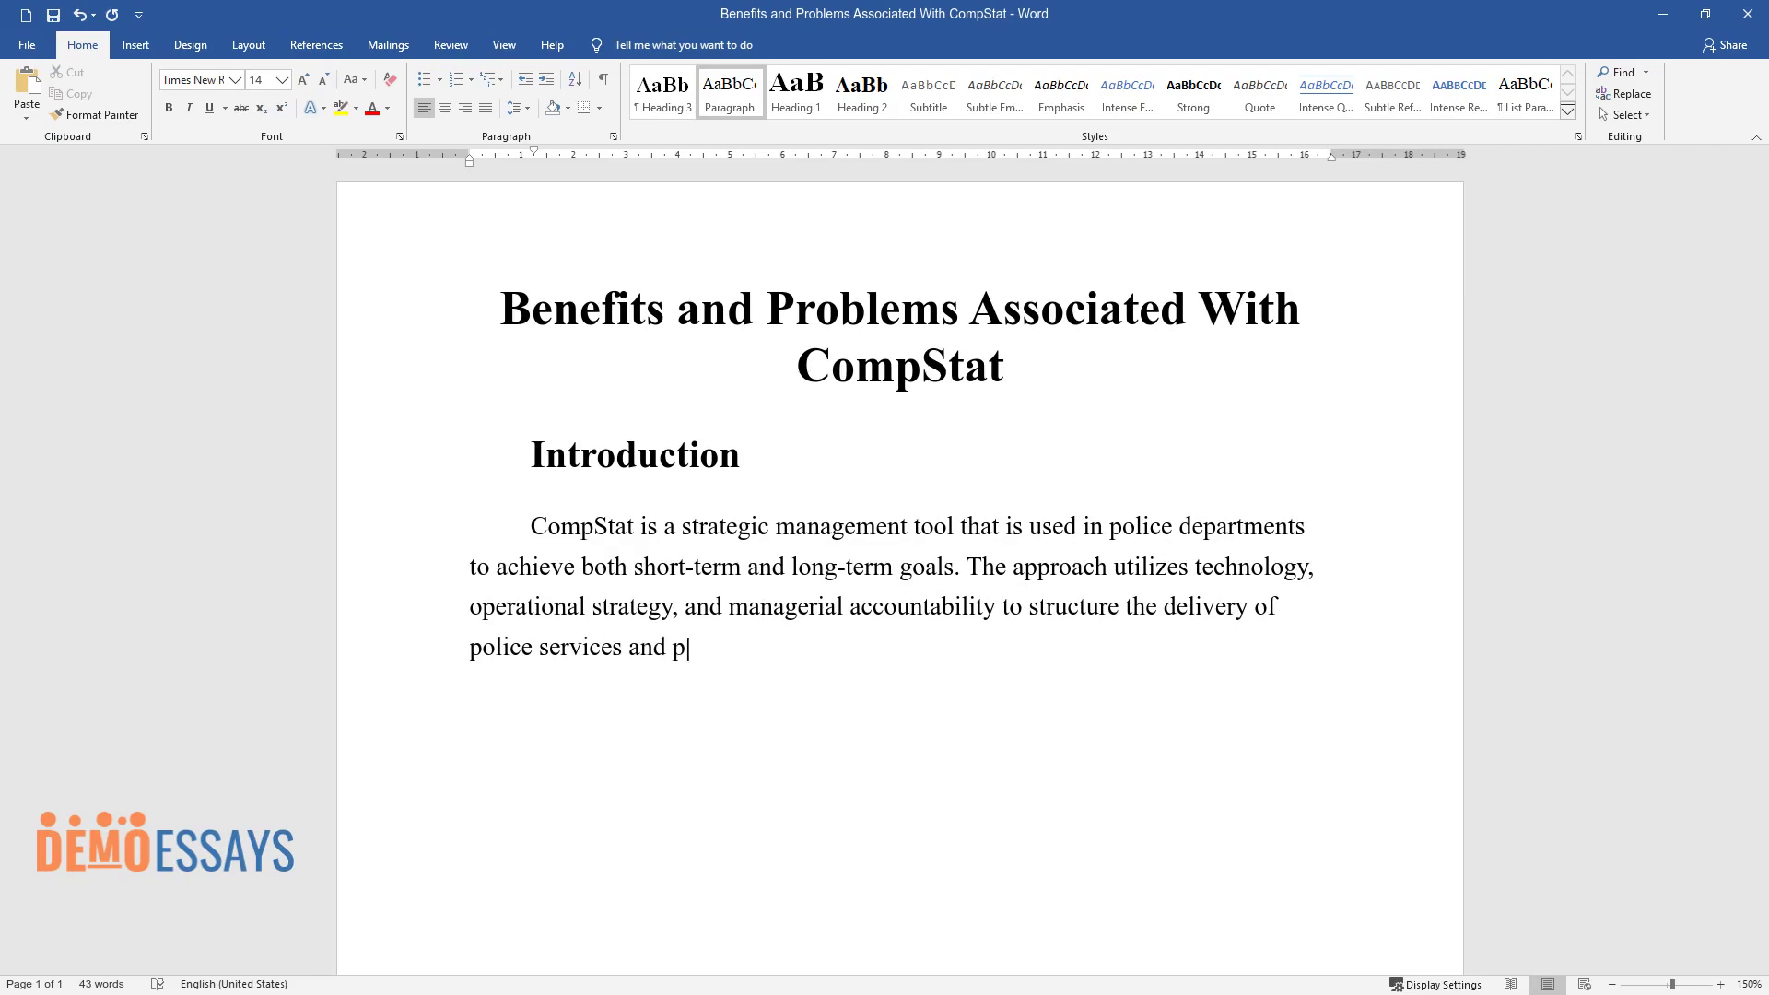
pyautogui.write('rovide safety to communities. It ')
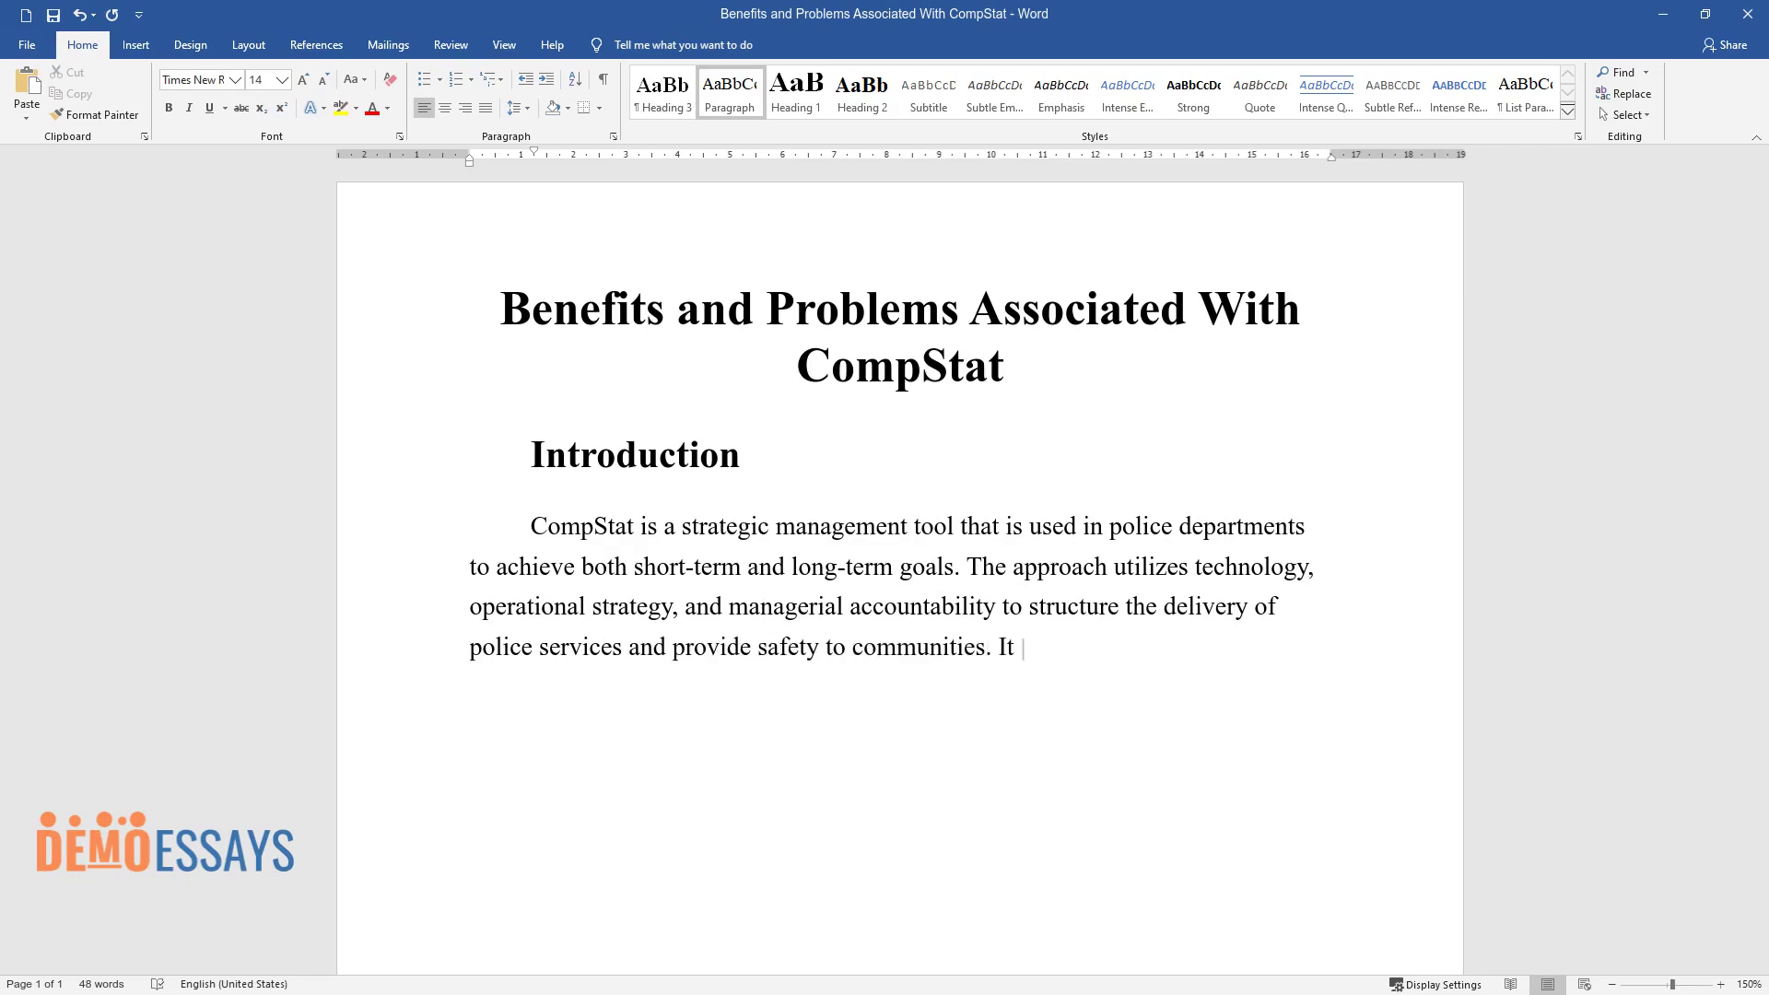
pyautogui.write('is similar to the Six Sigma and TQM model')
pyautogui.scroll(-1, 899, 420)
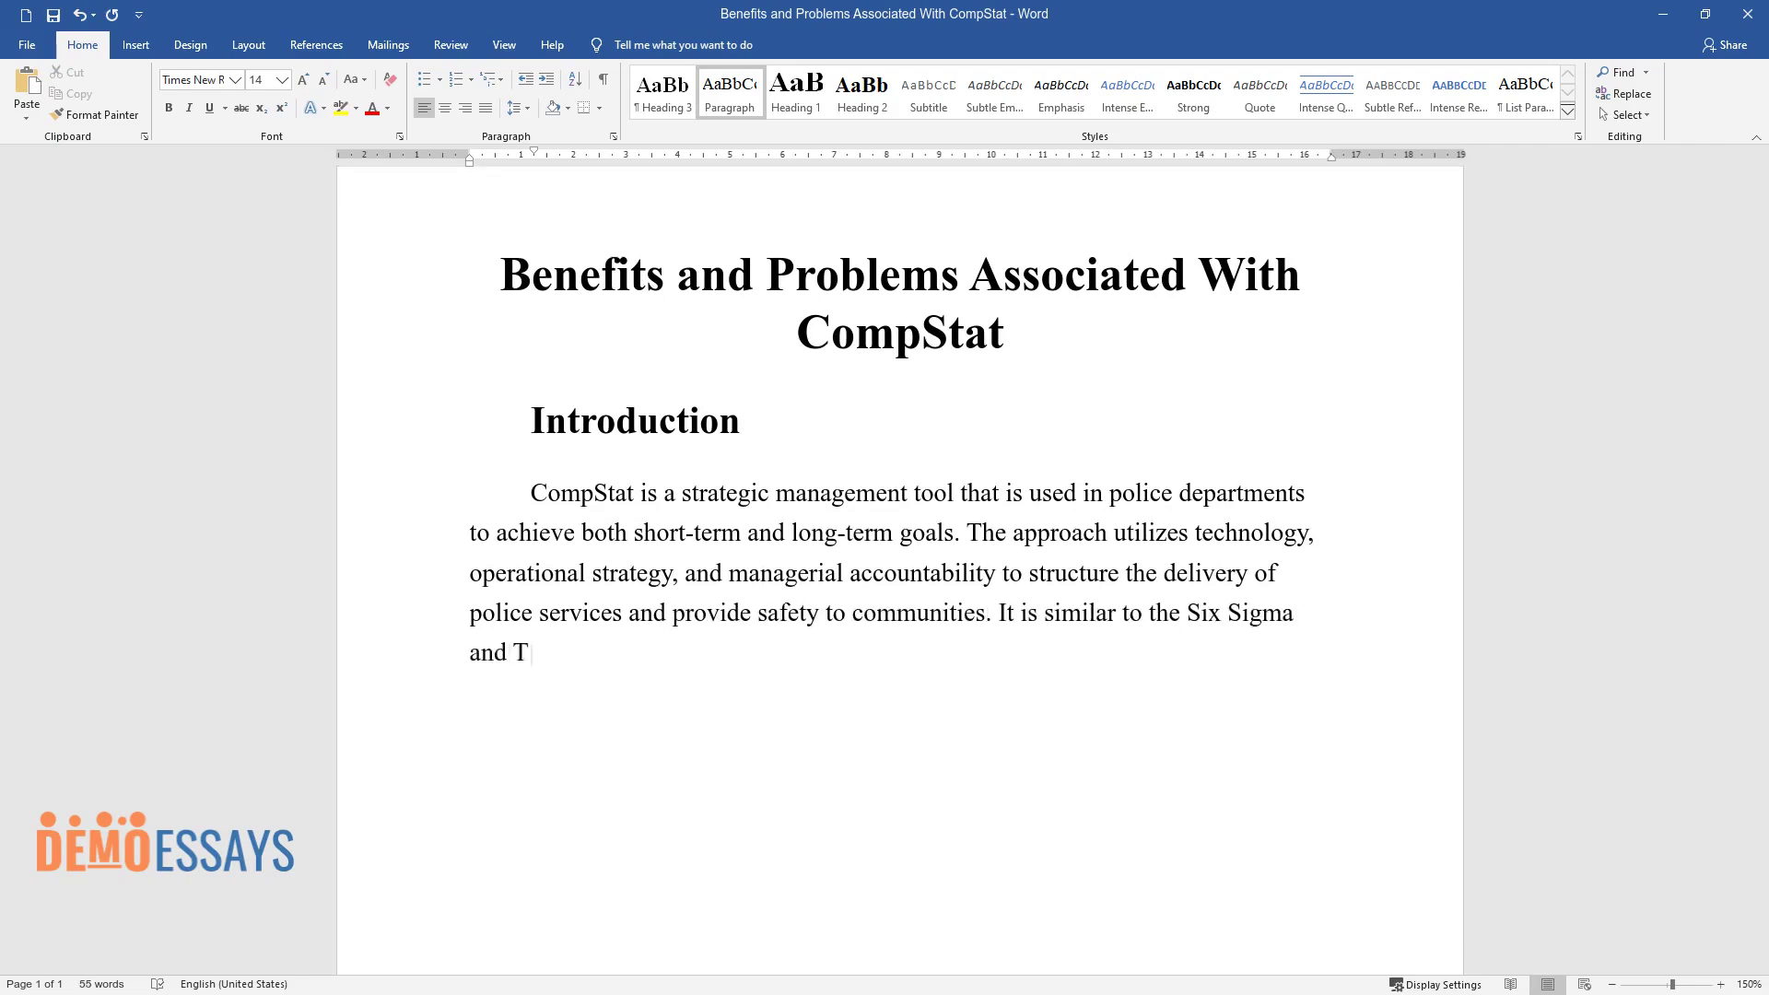
pyautogui.write('s. Although it was started')
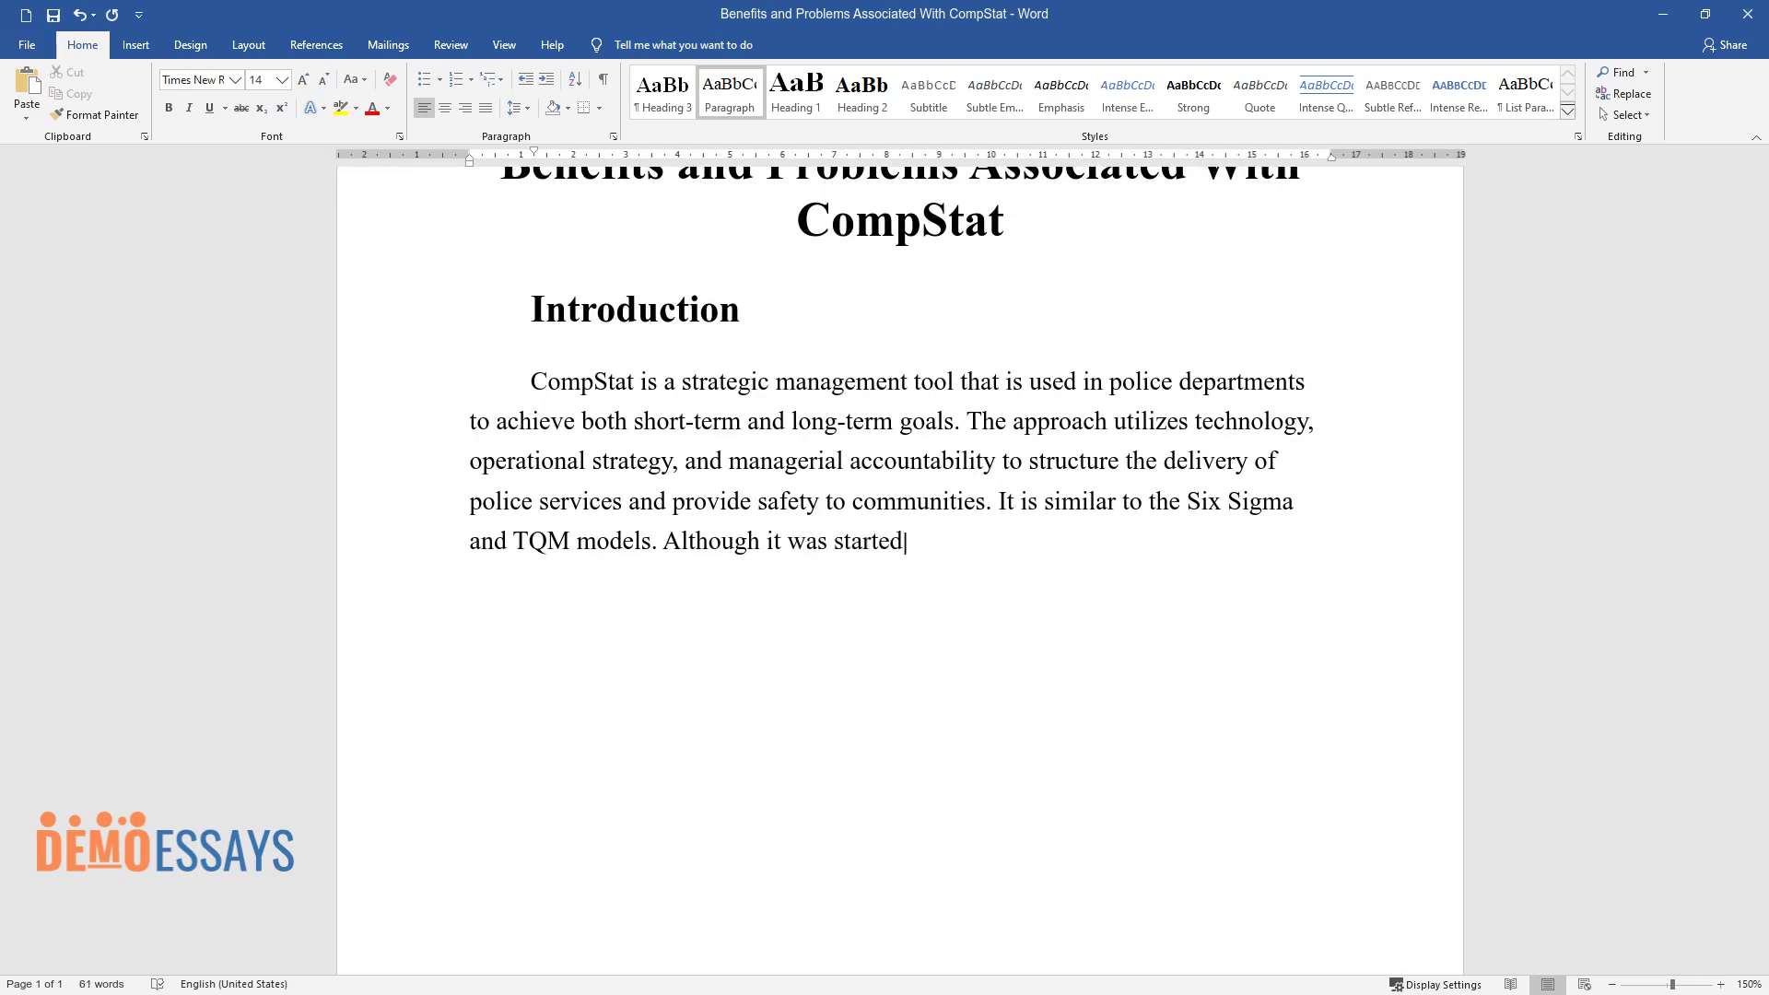
pyautogui.write(' by the New York City Police Depa')
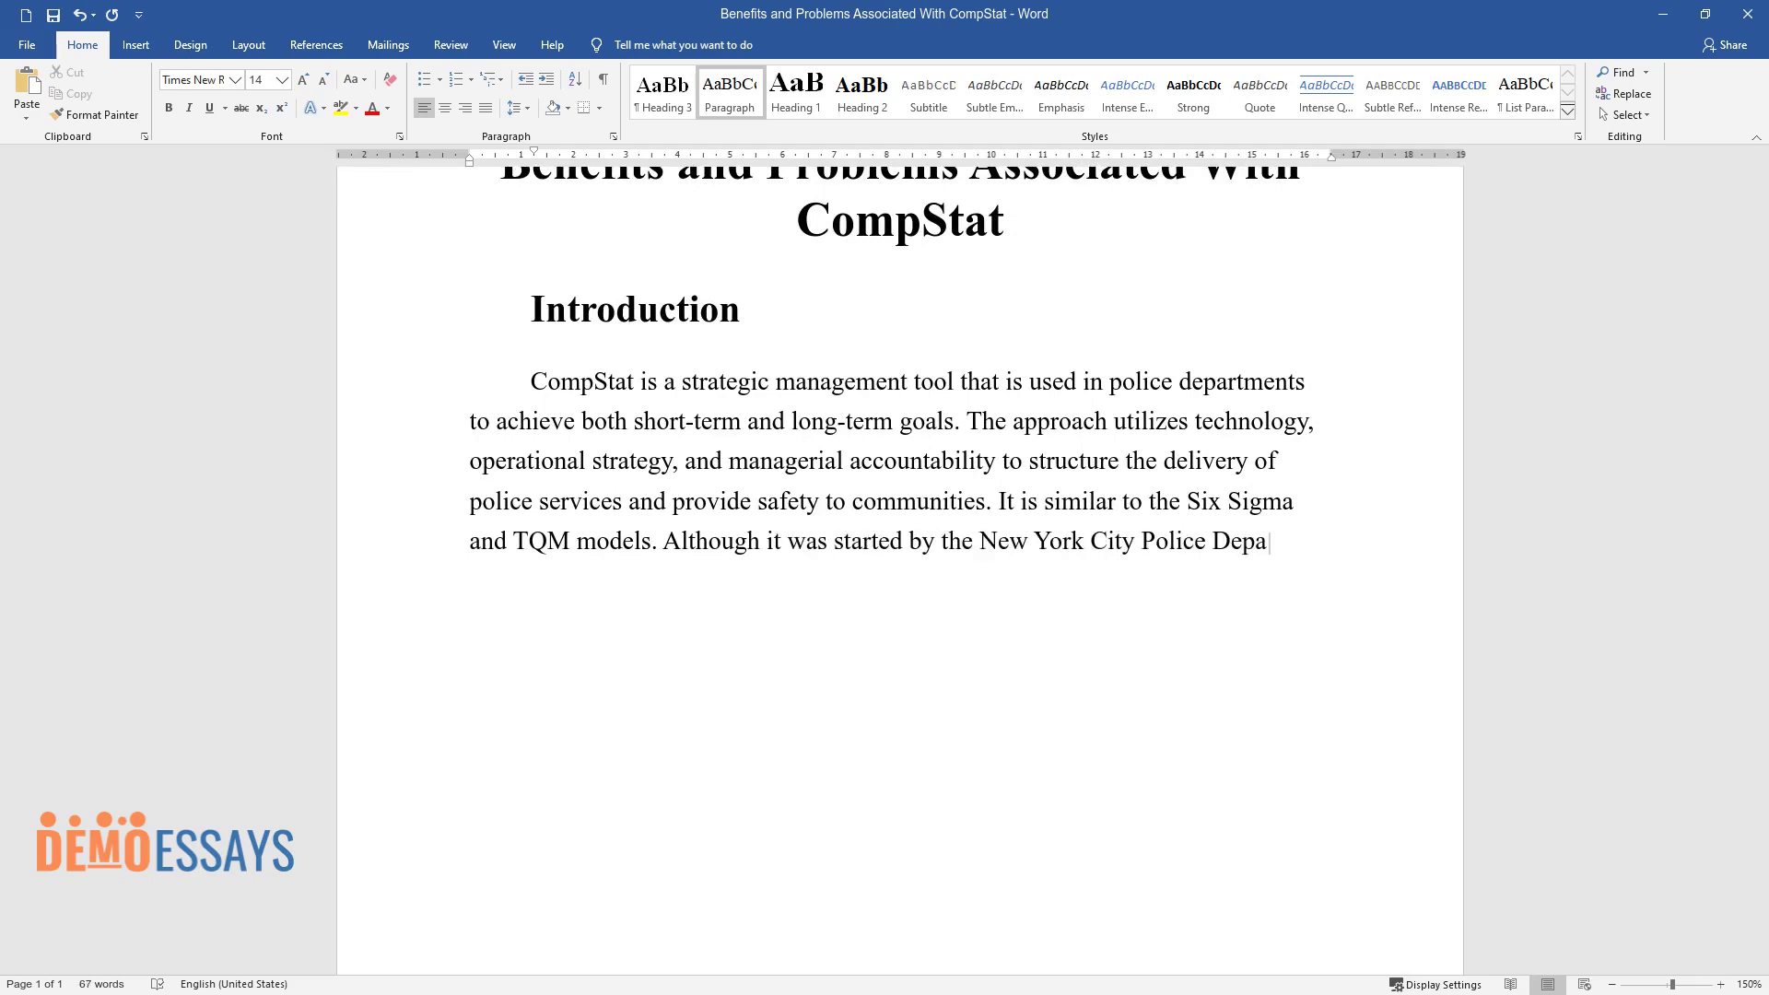
pyautogui.write('rtment, it is now being used by m')
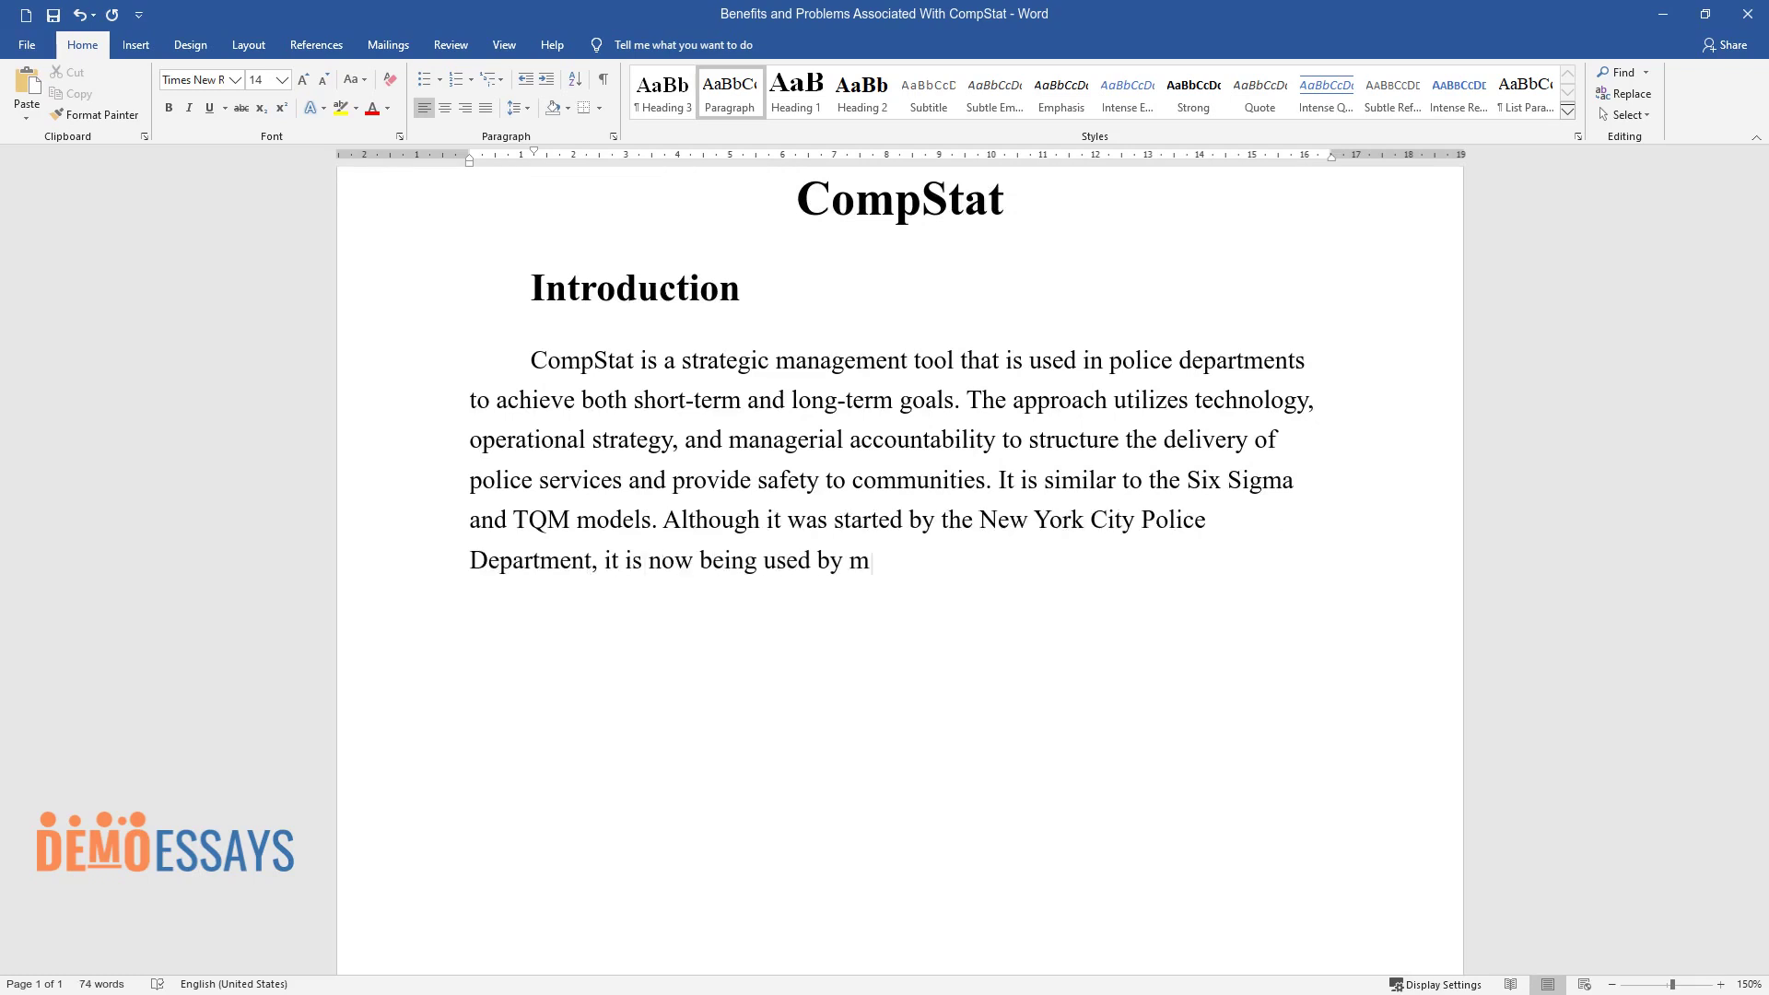
pyautogui.write('any agencies in the US. This paper aims at discussing the benefits and problems that')
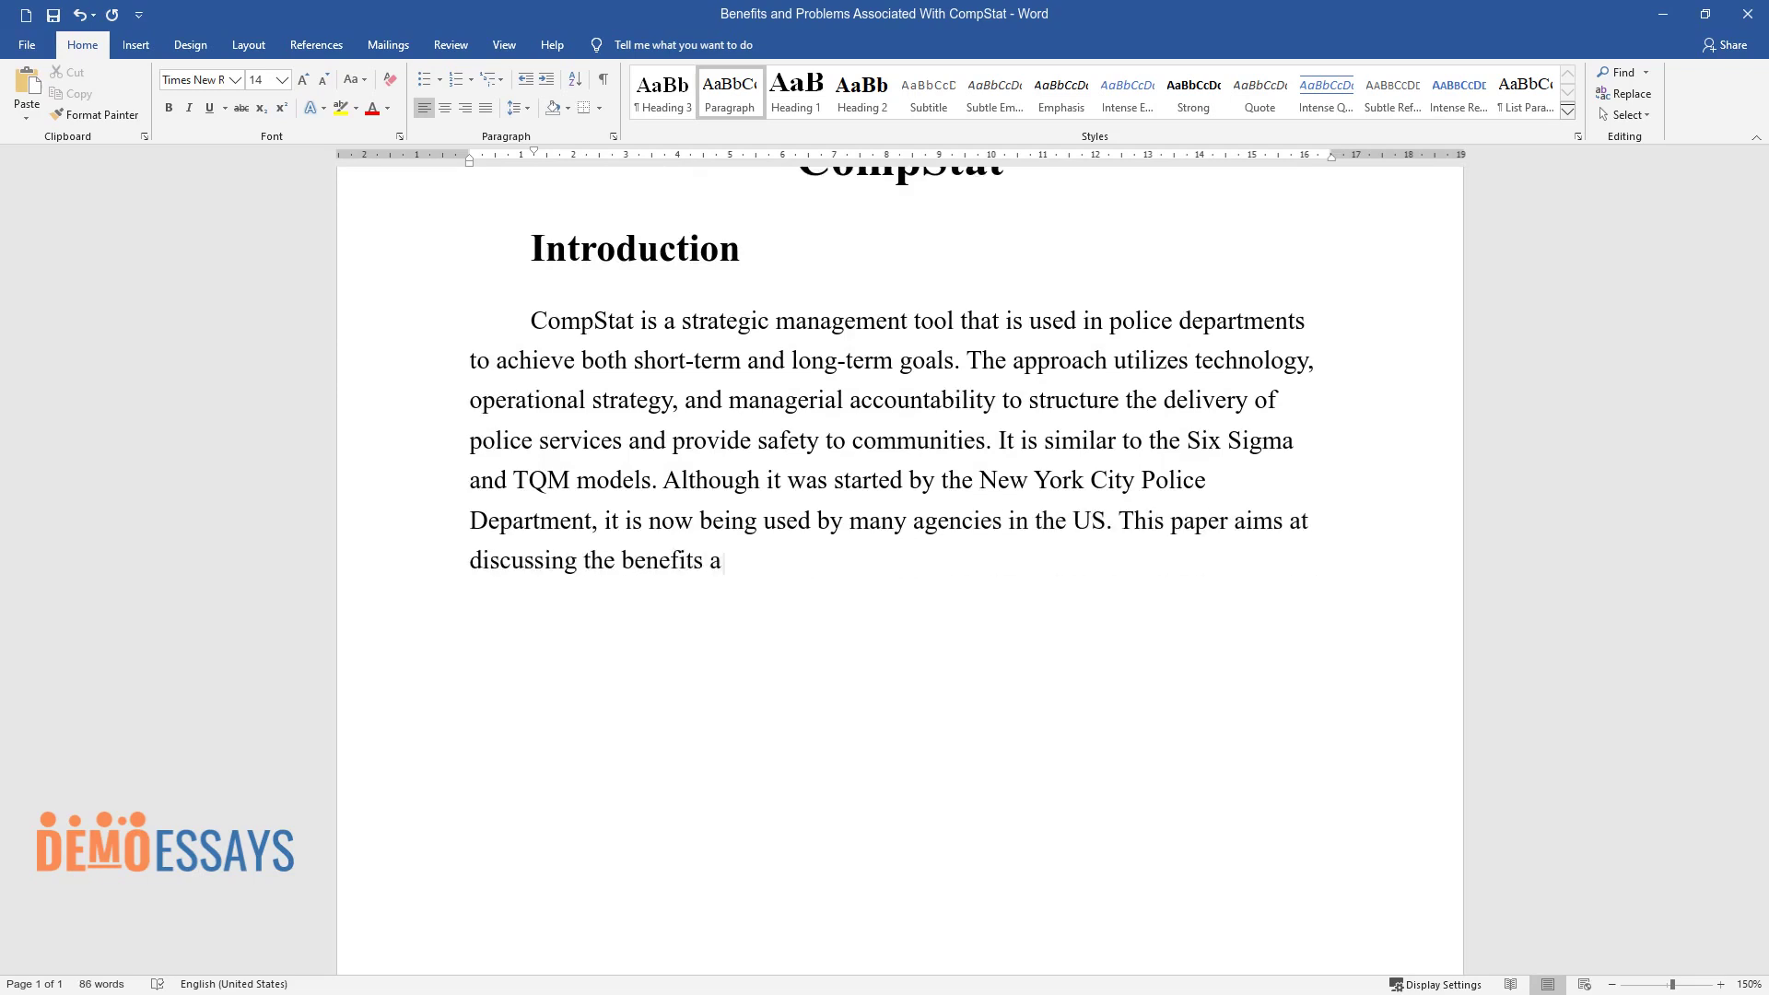
pyautogui.write(' are associated w')
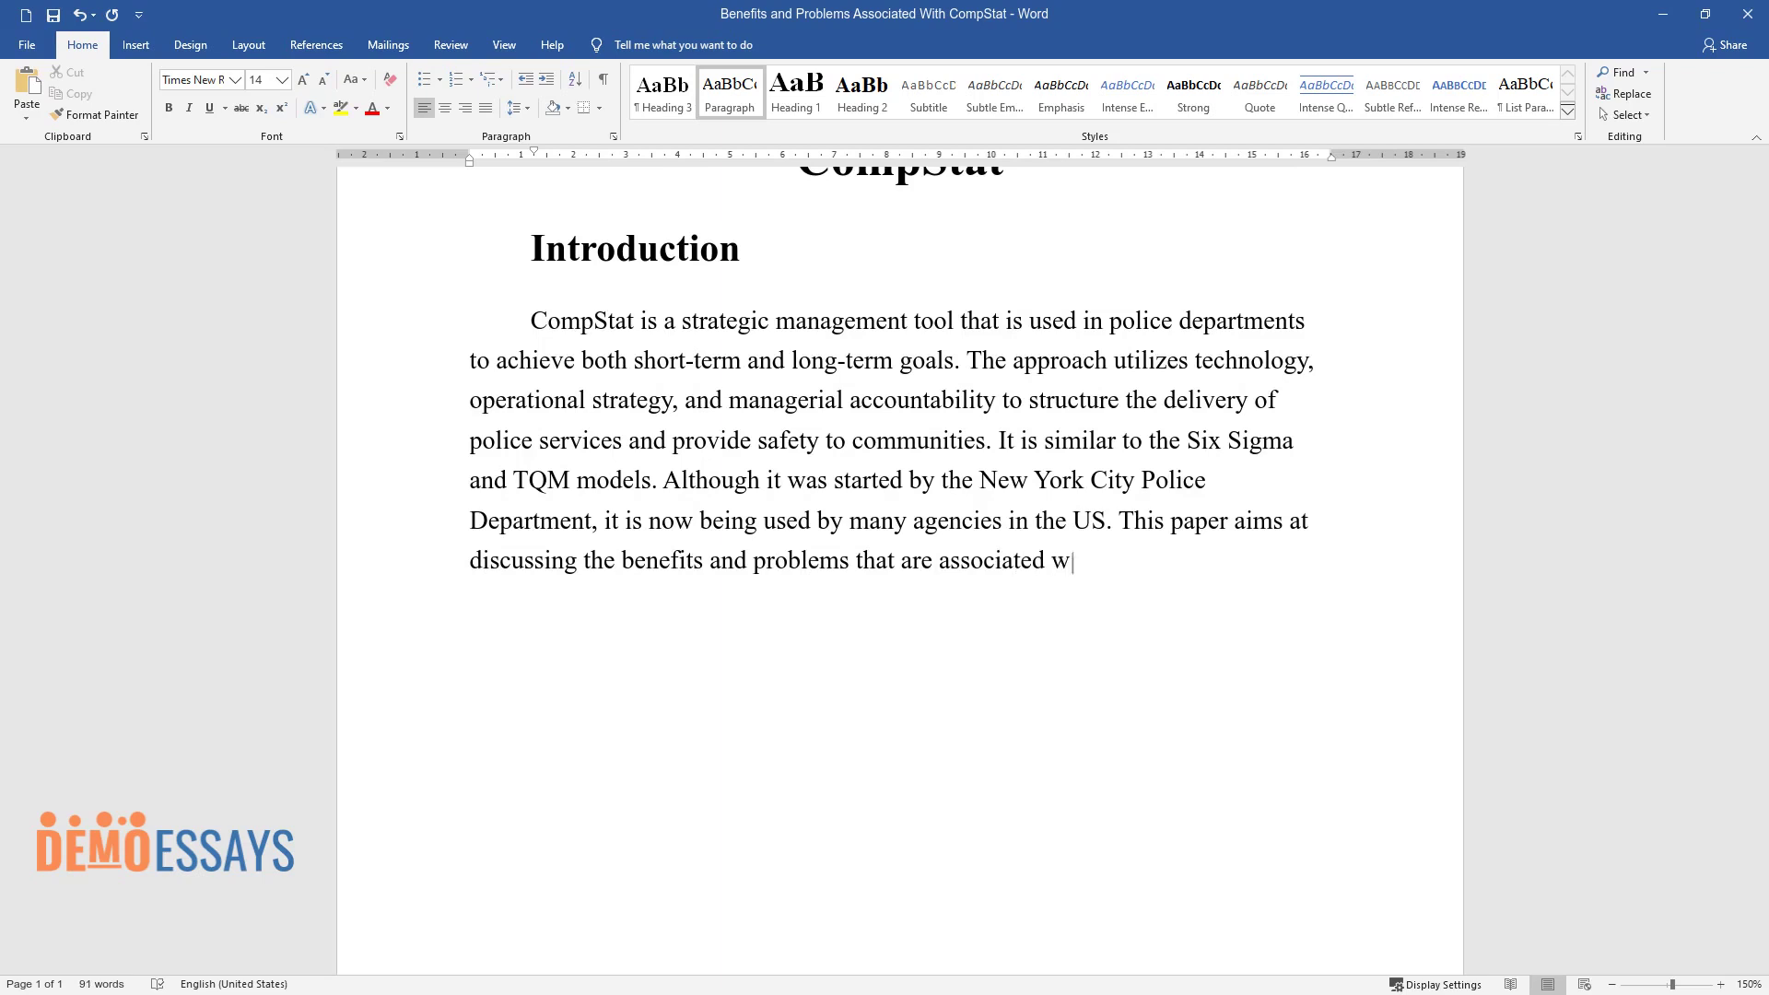
pyautogui.write('ith CompStat. It highlights what the literature suggests about the')
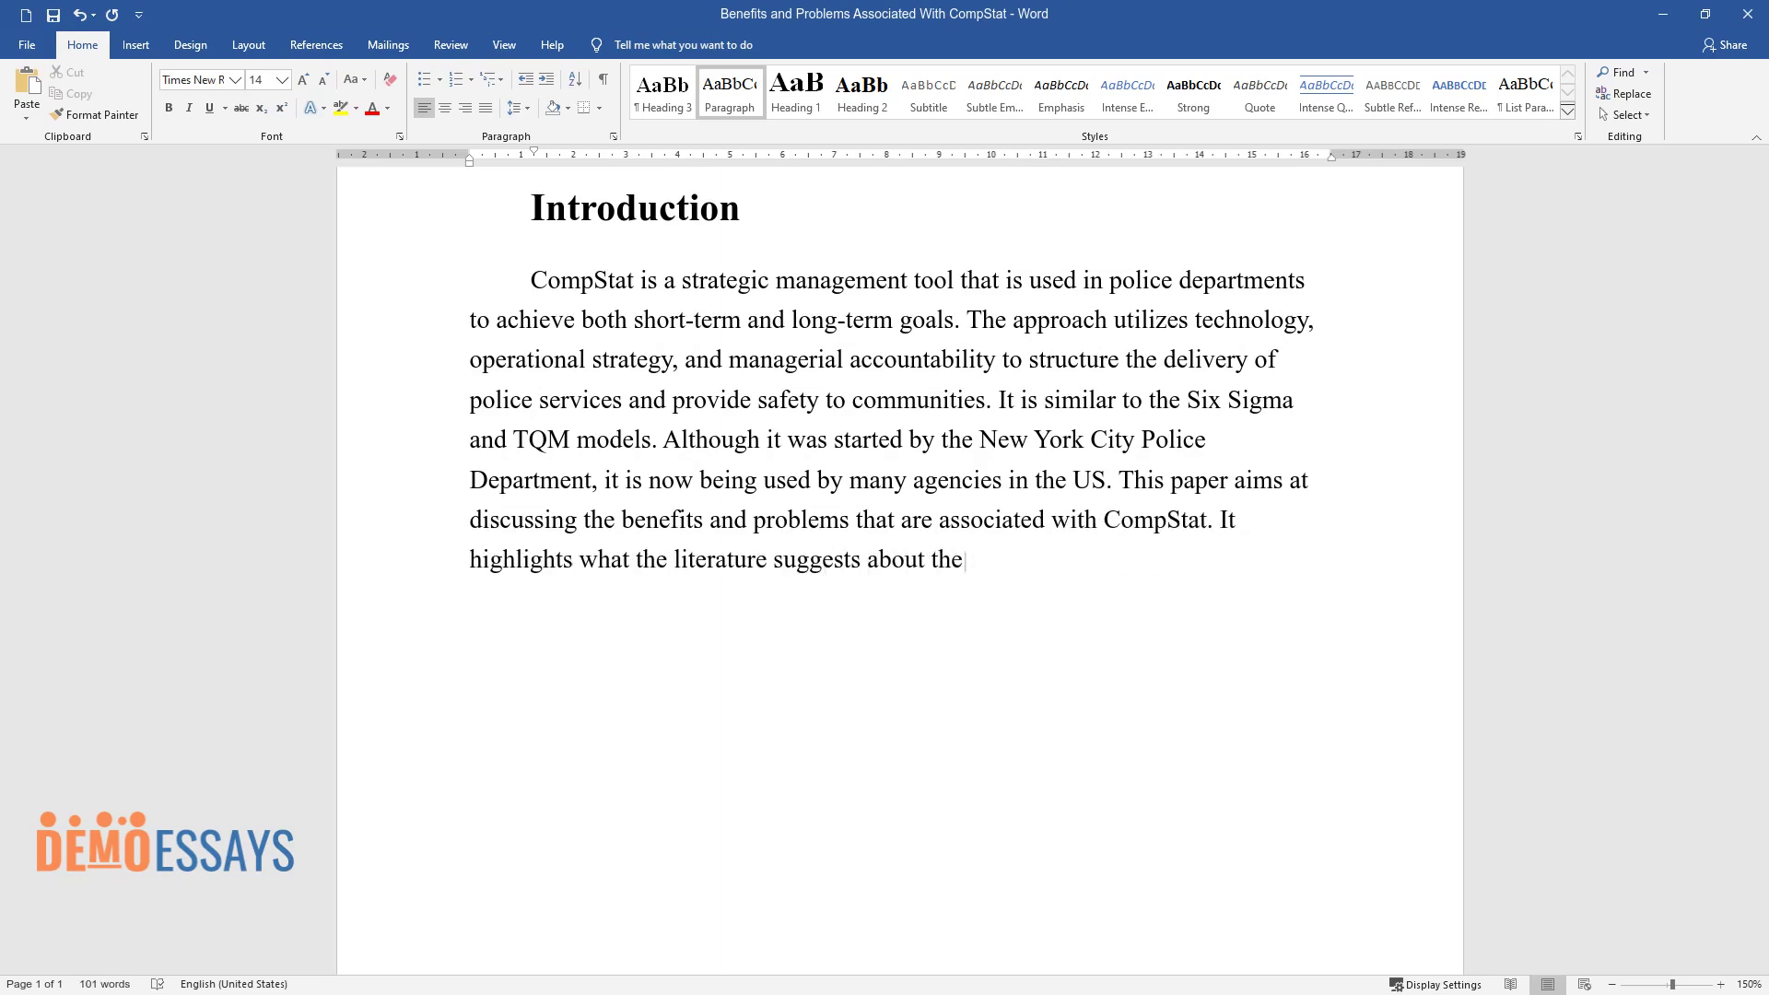
pyautogui.write(' organizational management approac')
pyautogui.write('h and compares it with current pr')
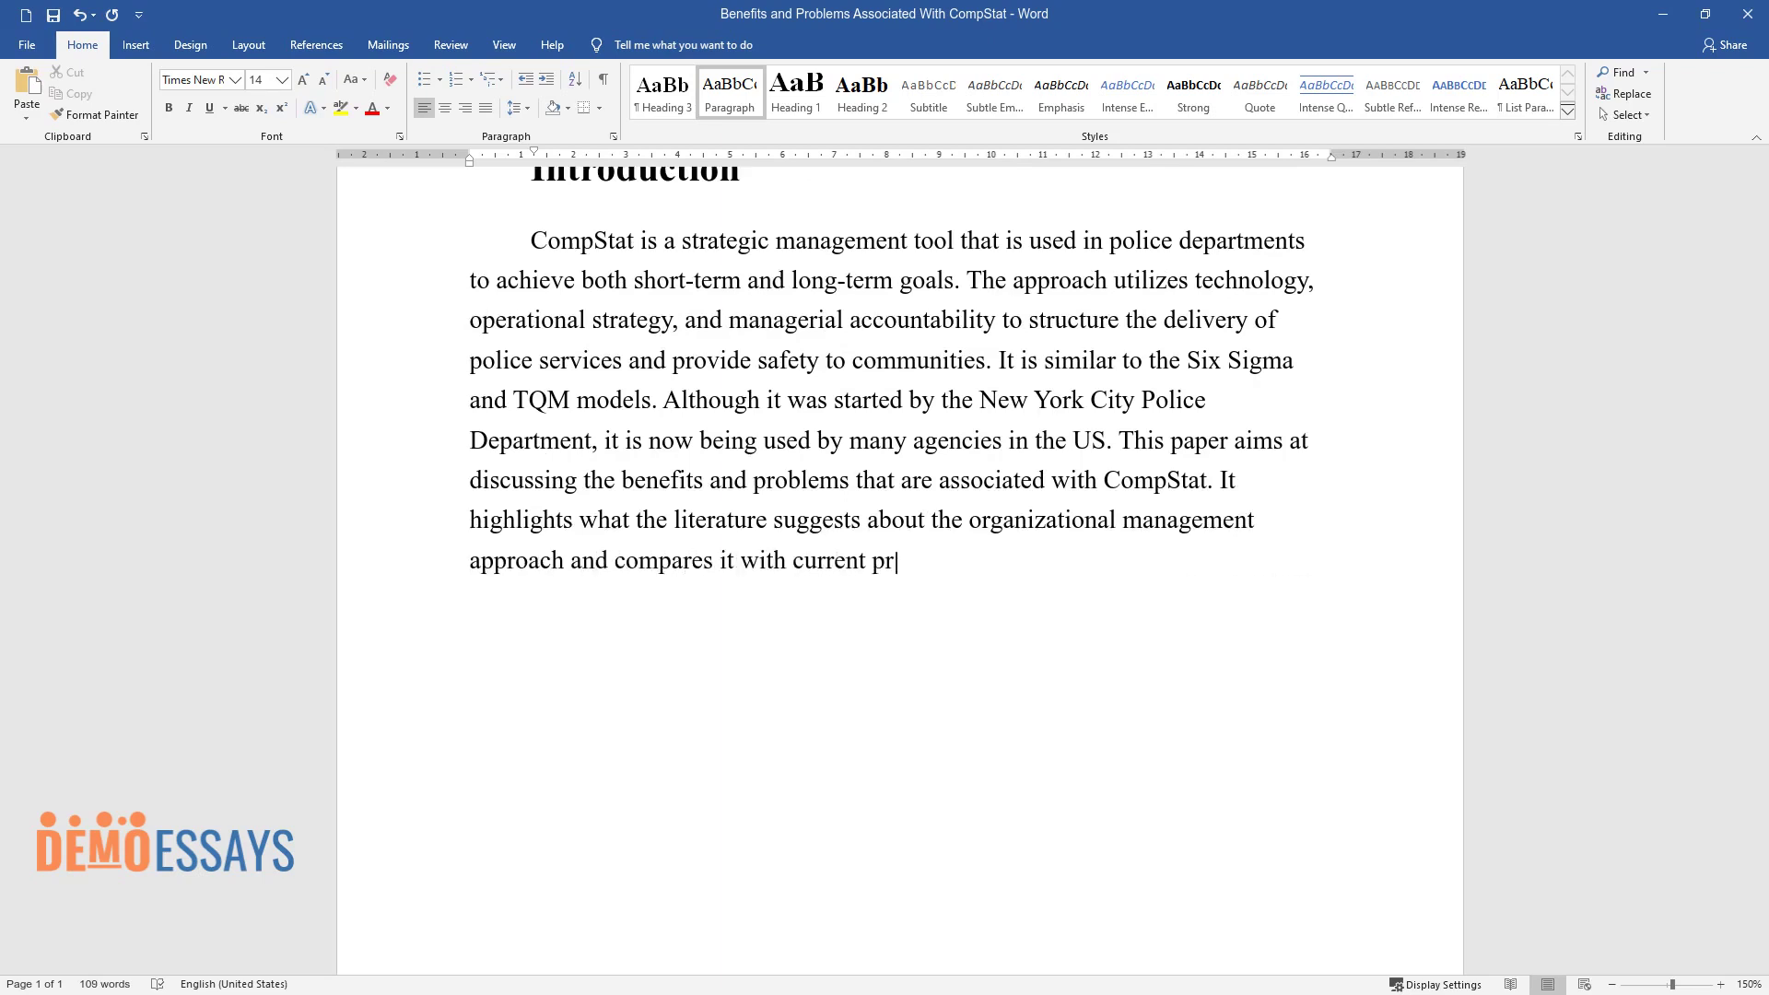
pyautogui.write('actice.')
pyautogui.press('Return')
# Add the 'Benefits Associated With CompStat' heading and its paragraph, then start a Heading 2 line
pyautogui.write('Benefi')
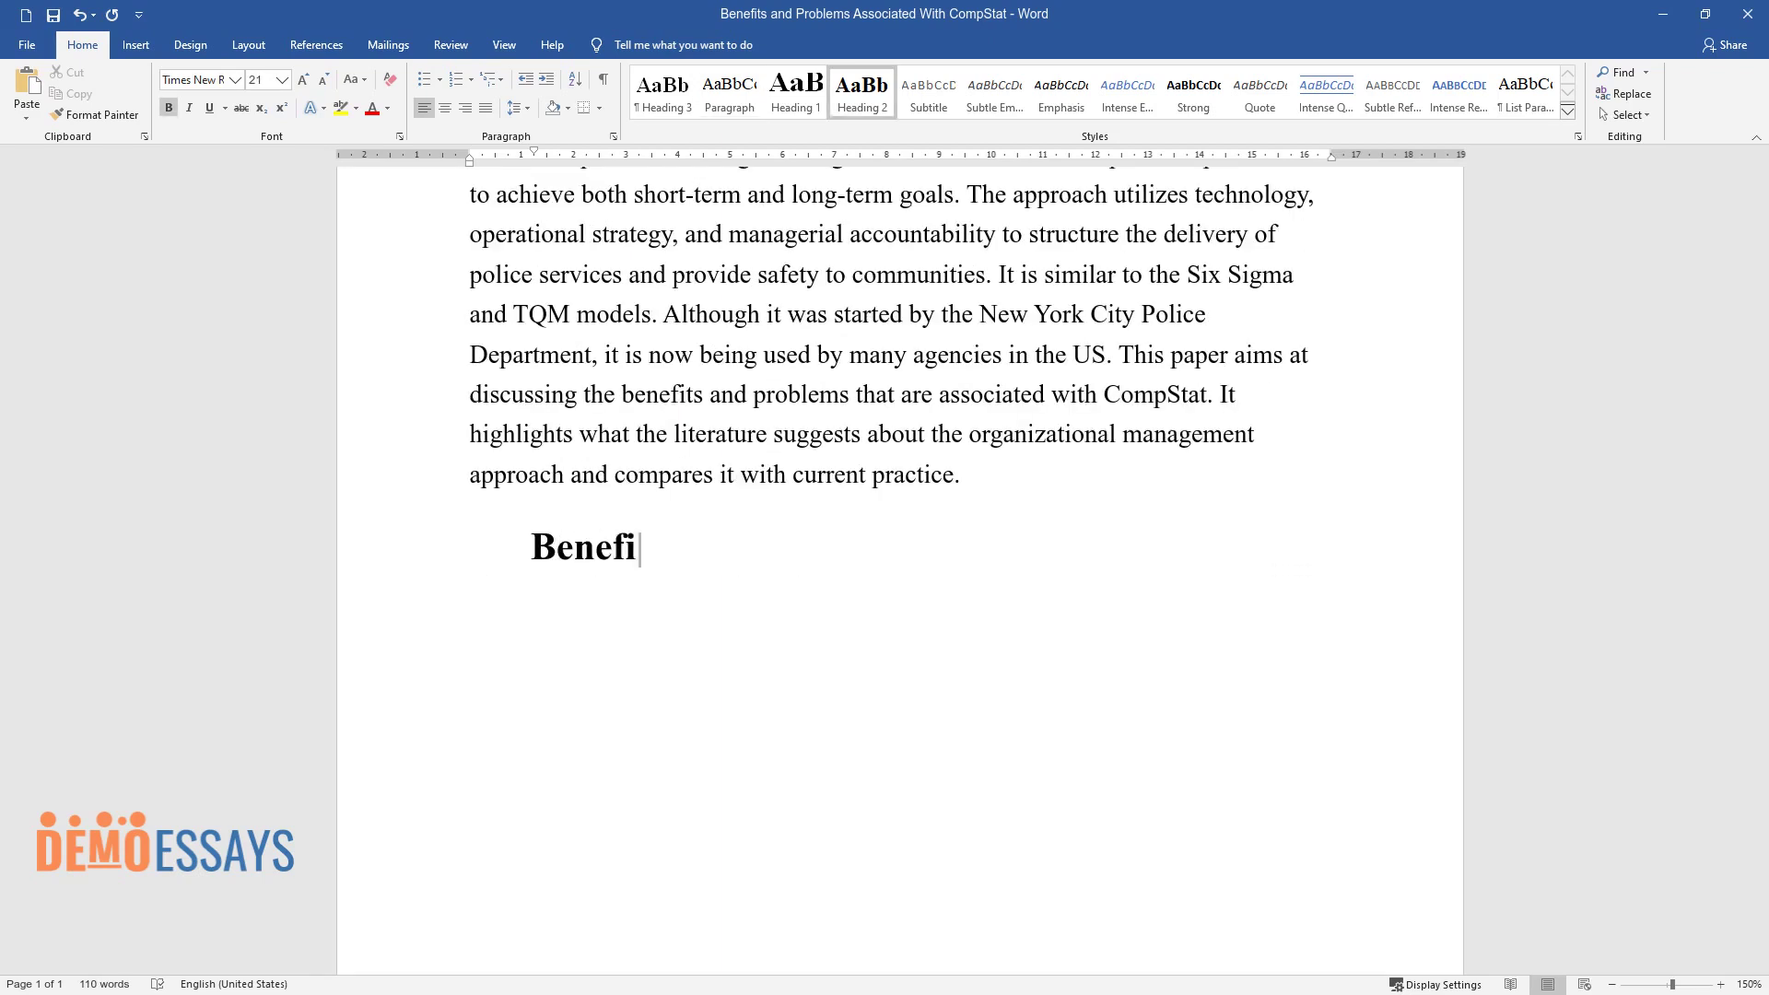
pyautogui.write('ts Associated With CompStat')
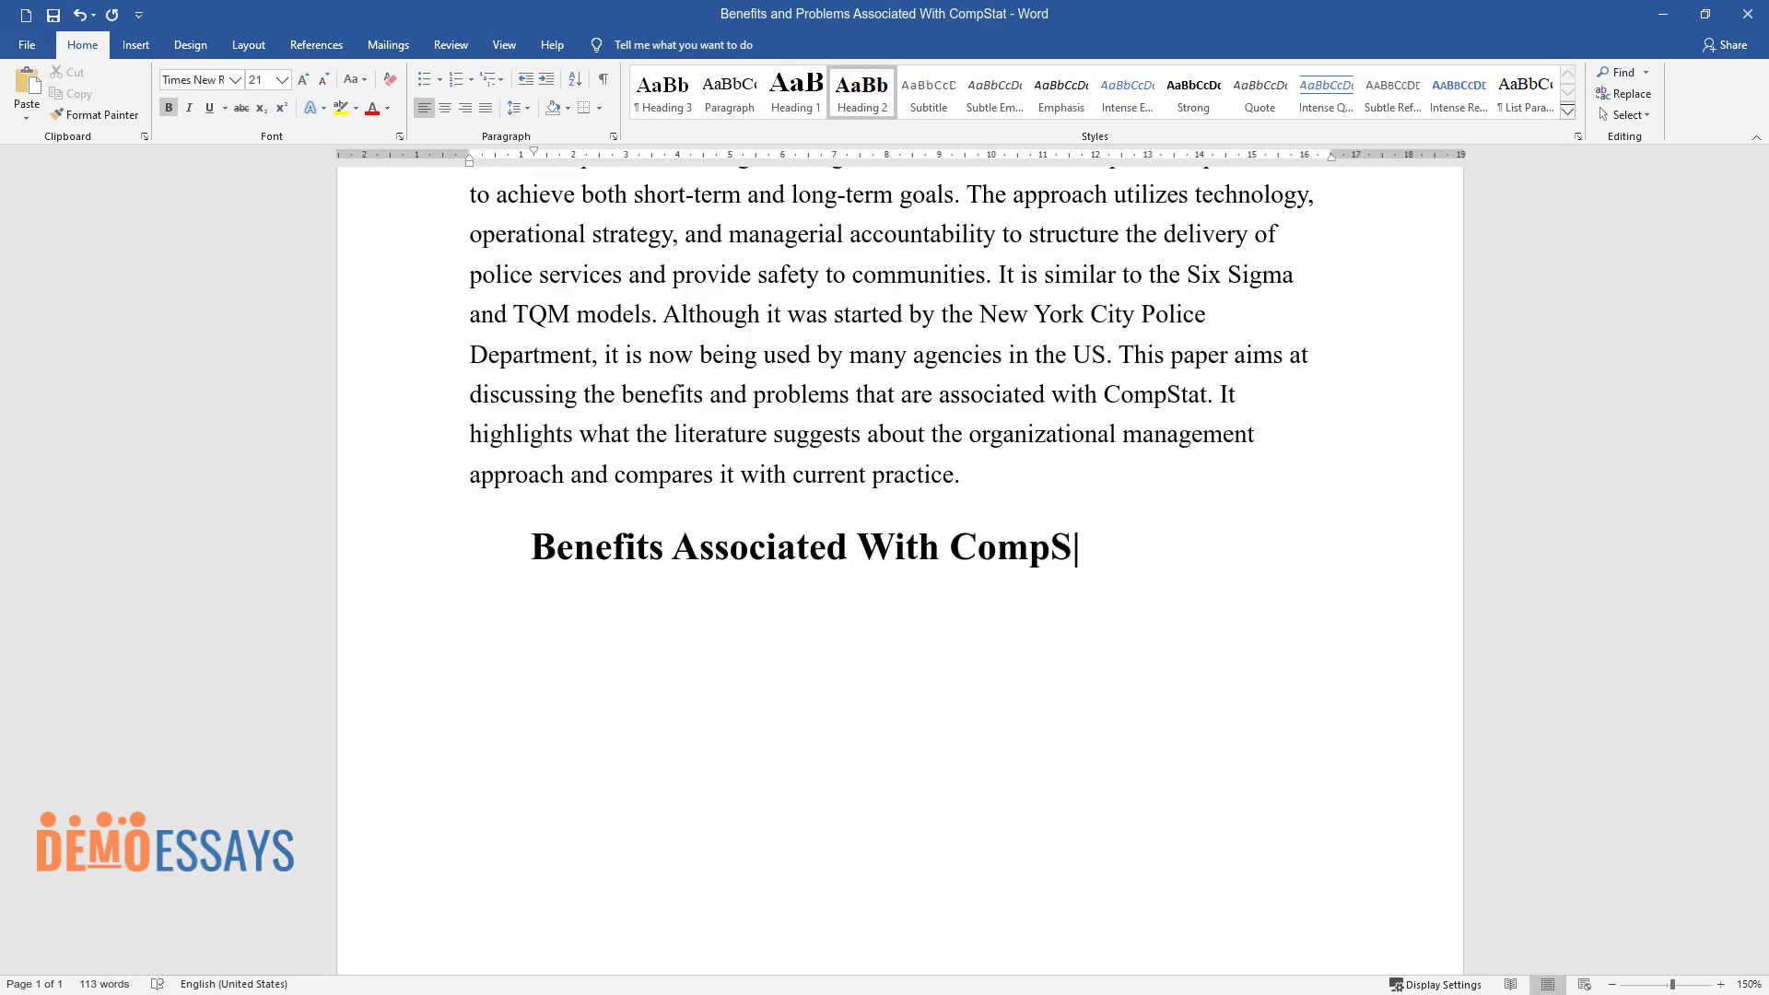
pyautogui.press('Return')
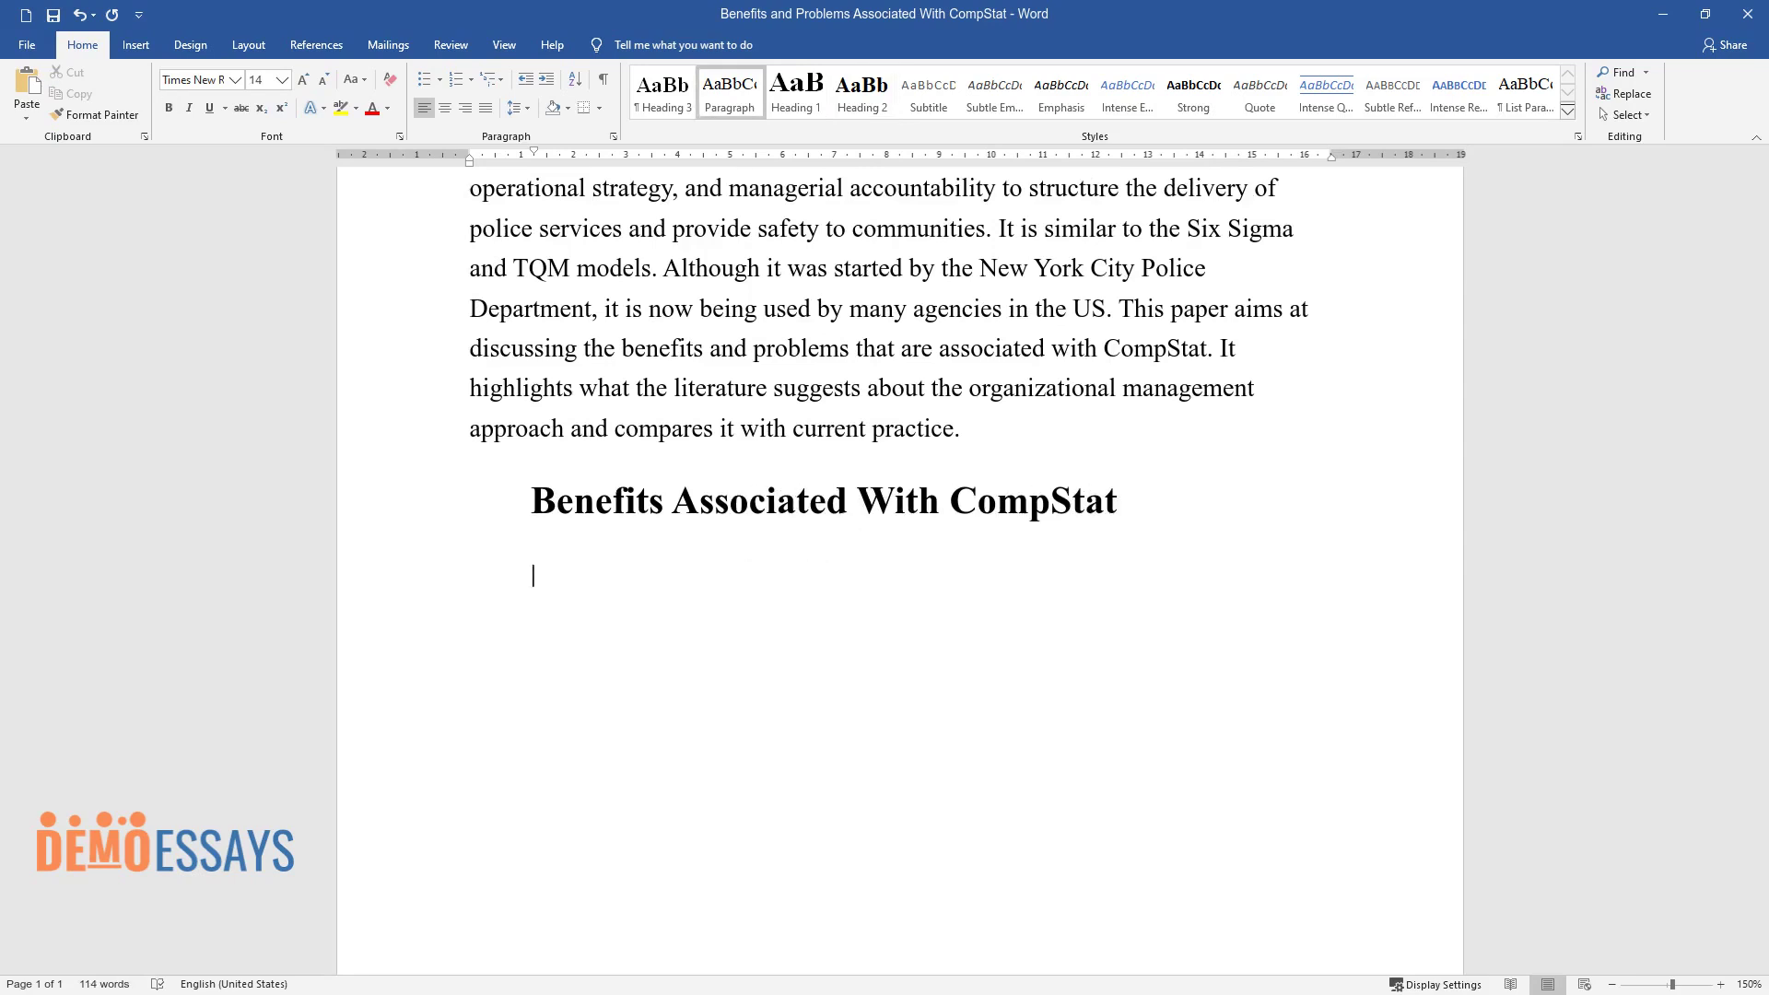
pyautogui.write('Various law enforcement agencies use CompStat to evaluate the num')
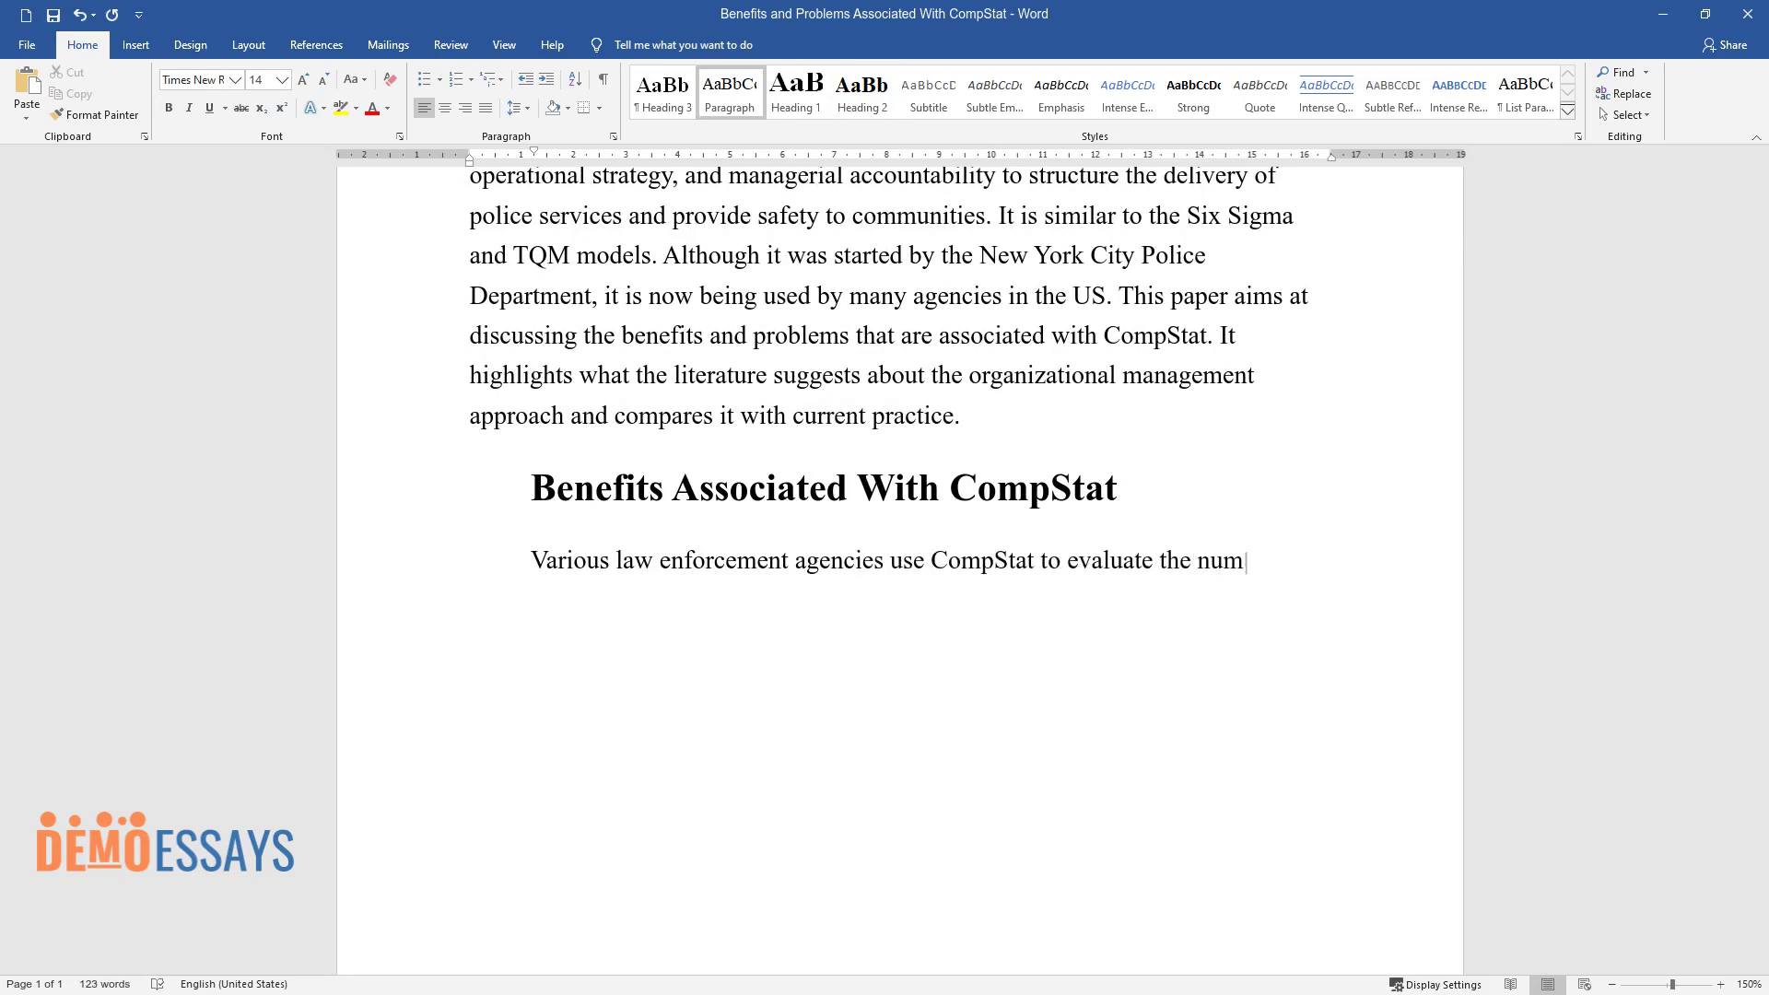
pyautogui.write('bers and locations of illegal activities that negatively impact the')
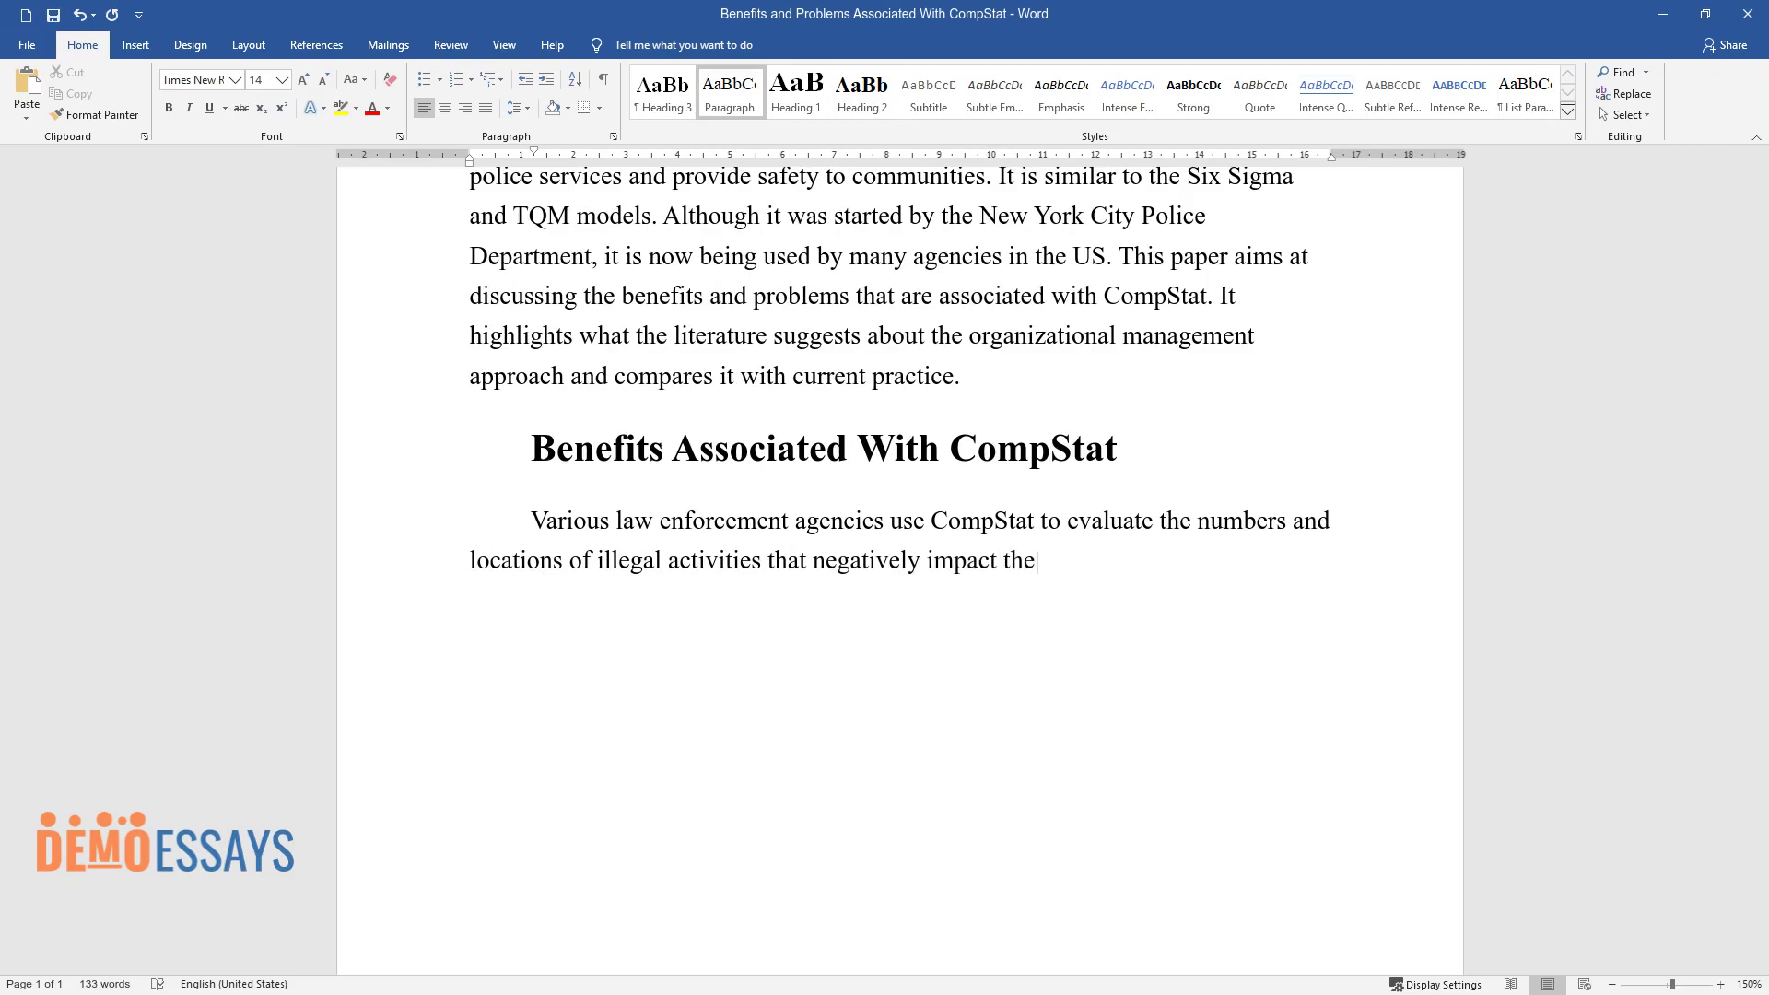
pyautogui.write(' quality of life of persons in soc')
pyautogui.write('iety. The management approach supp')
pyautogui.write('orts the customization of offenses')
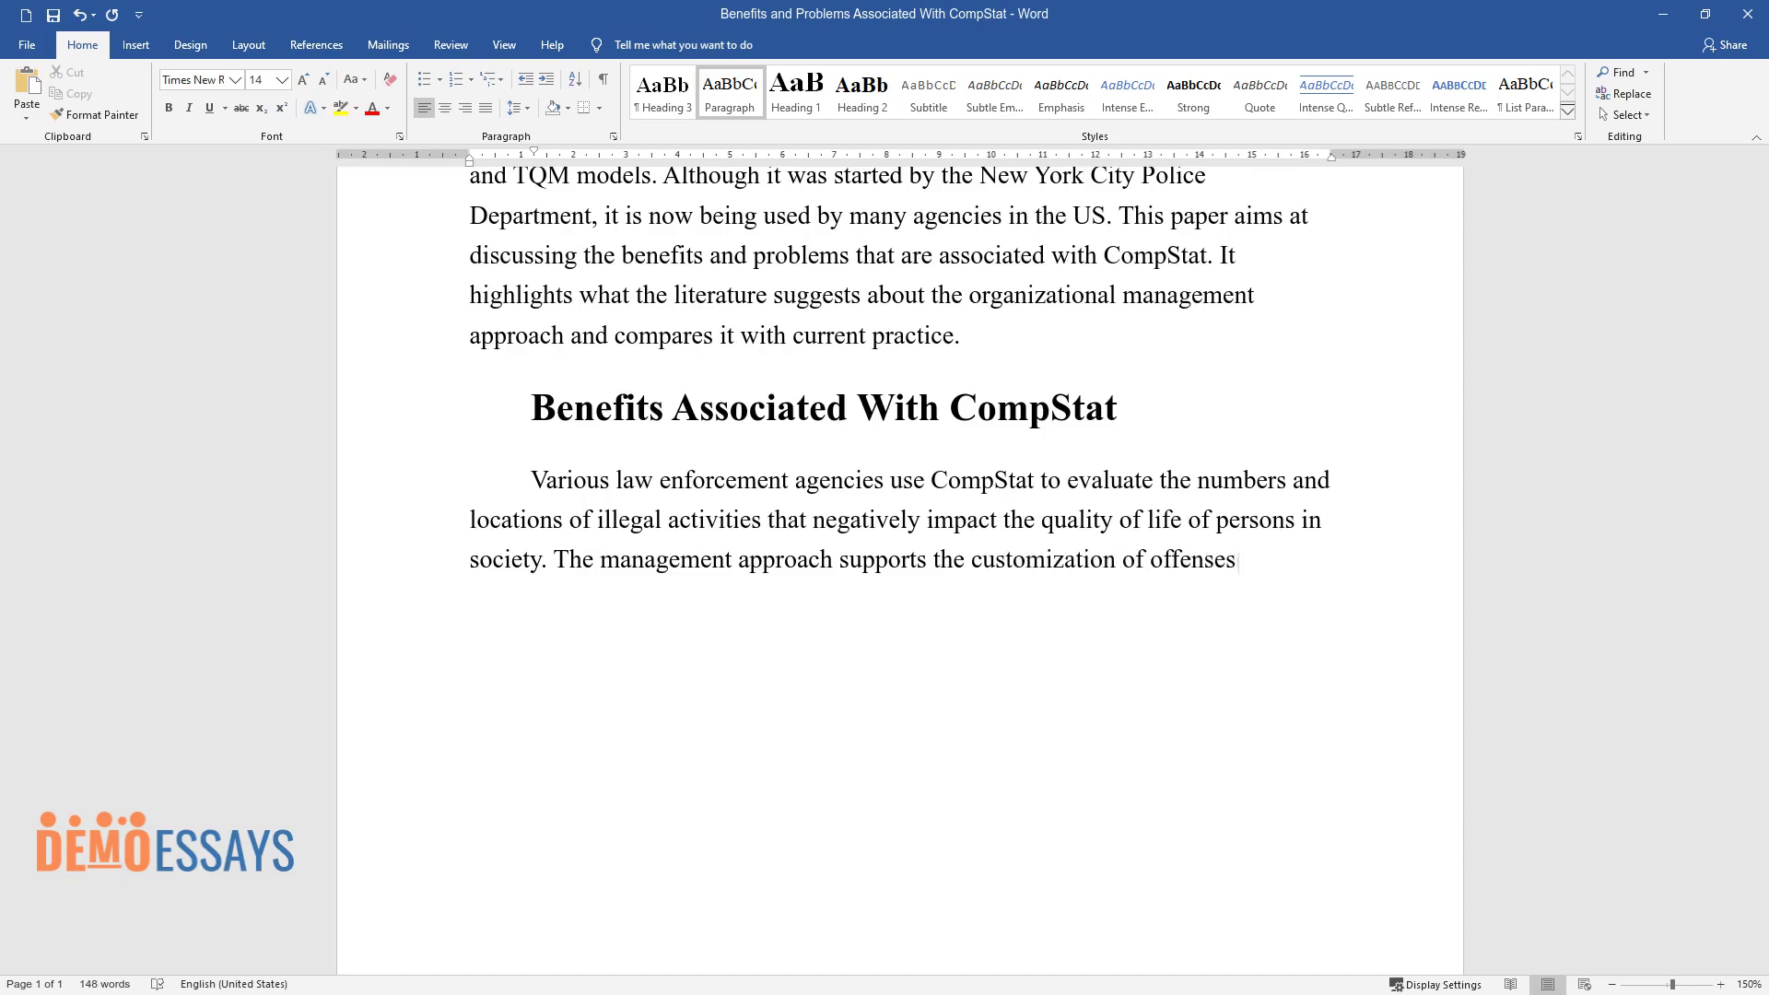
pyautogui.write(' to reflect events that are tracked')
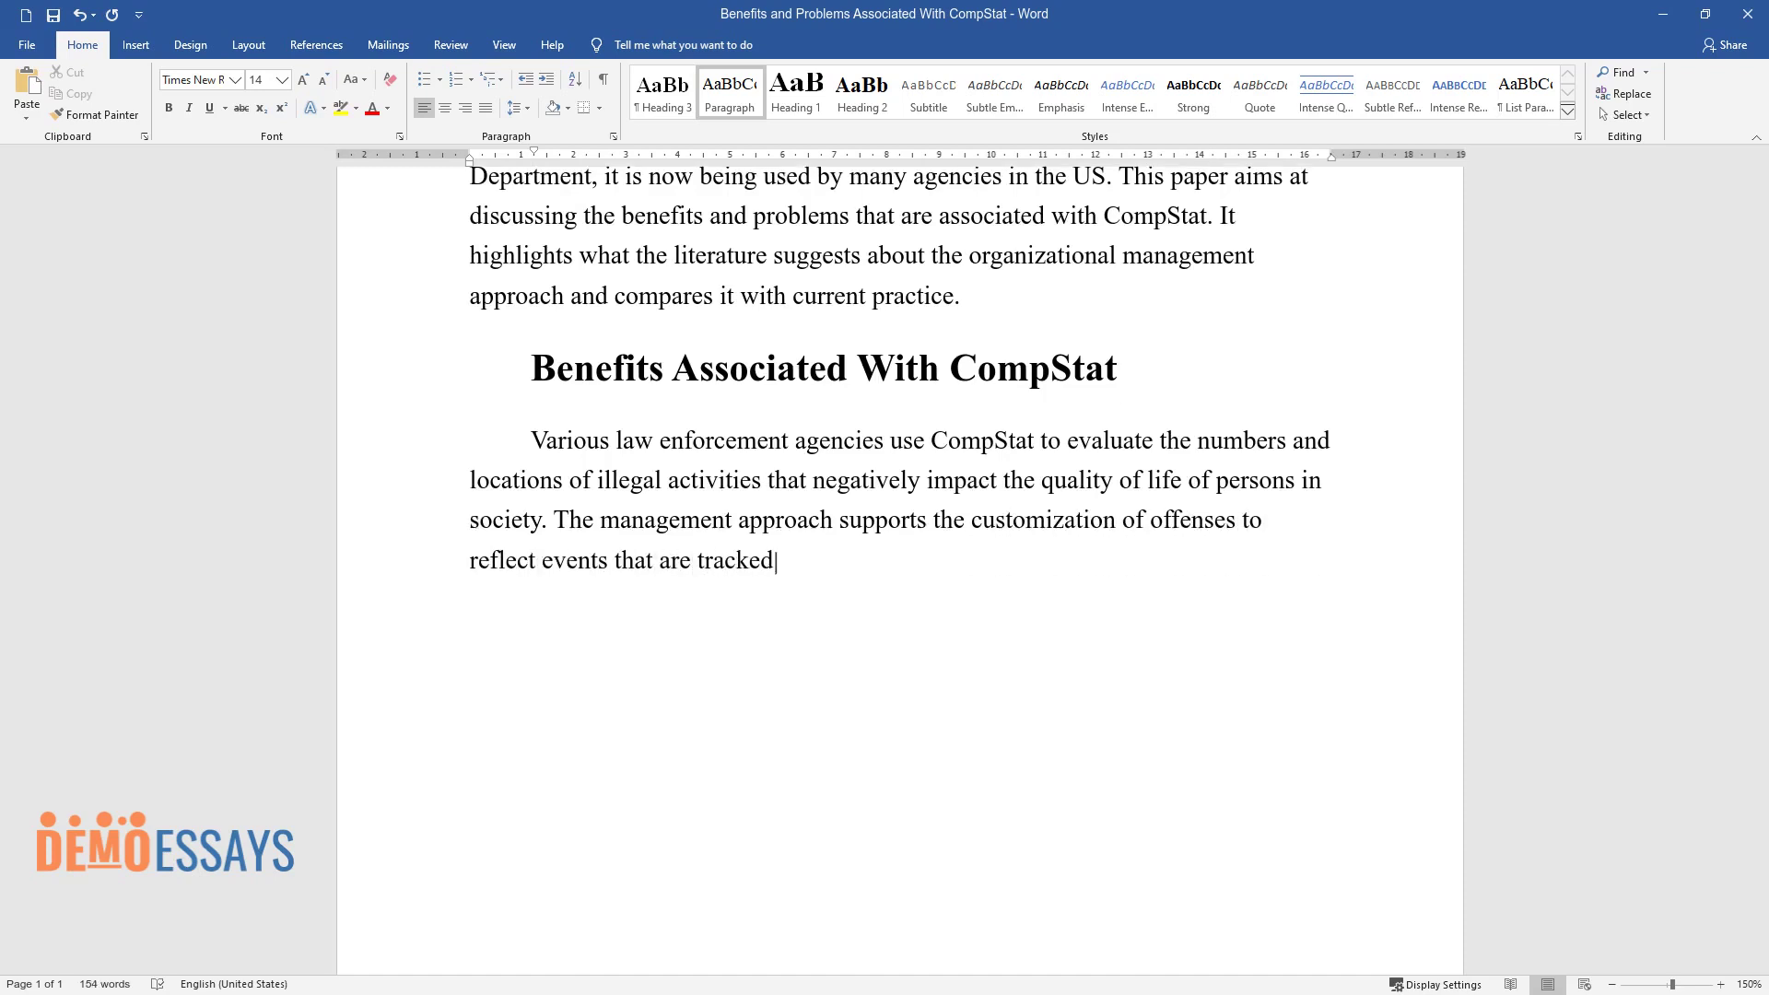
pyautogui.write(' by specific agencies. The excellent technology applied in')
pyautogui.write(' the tool')
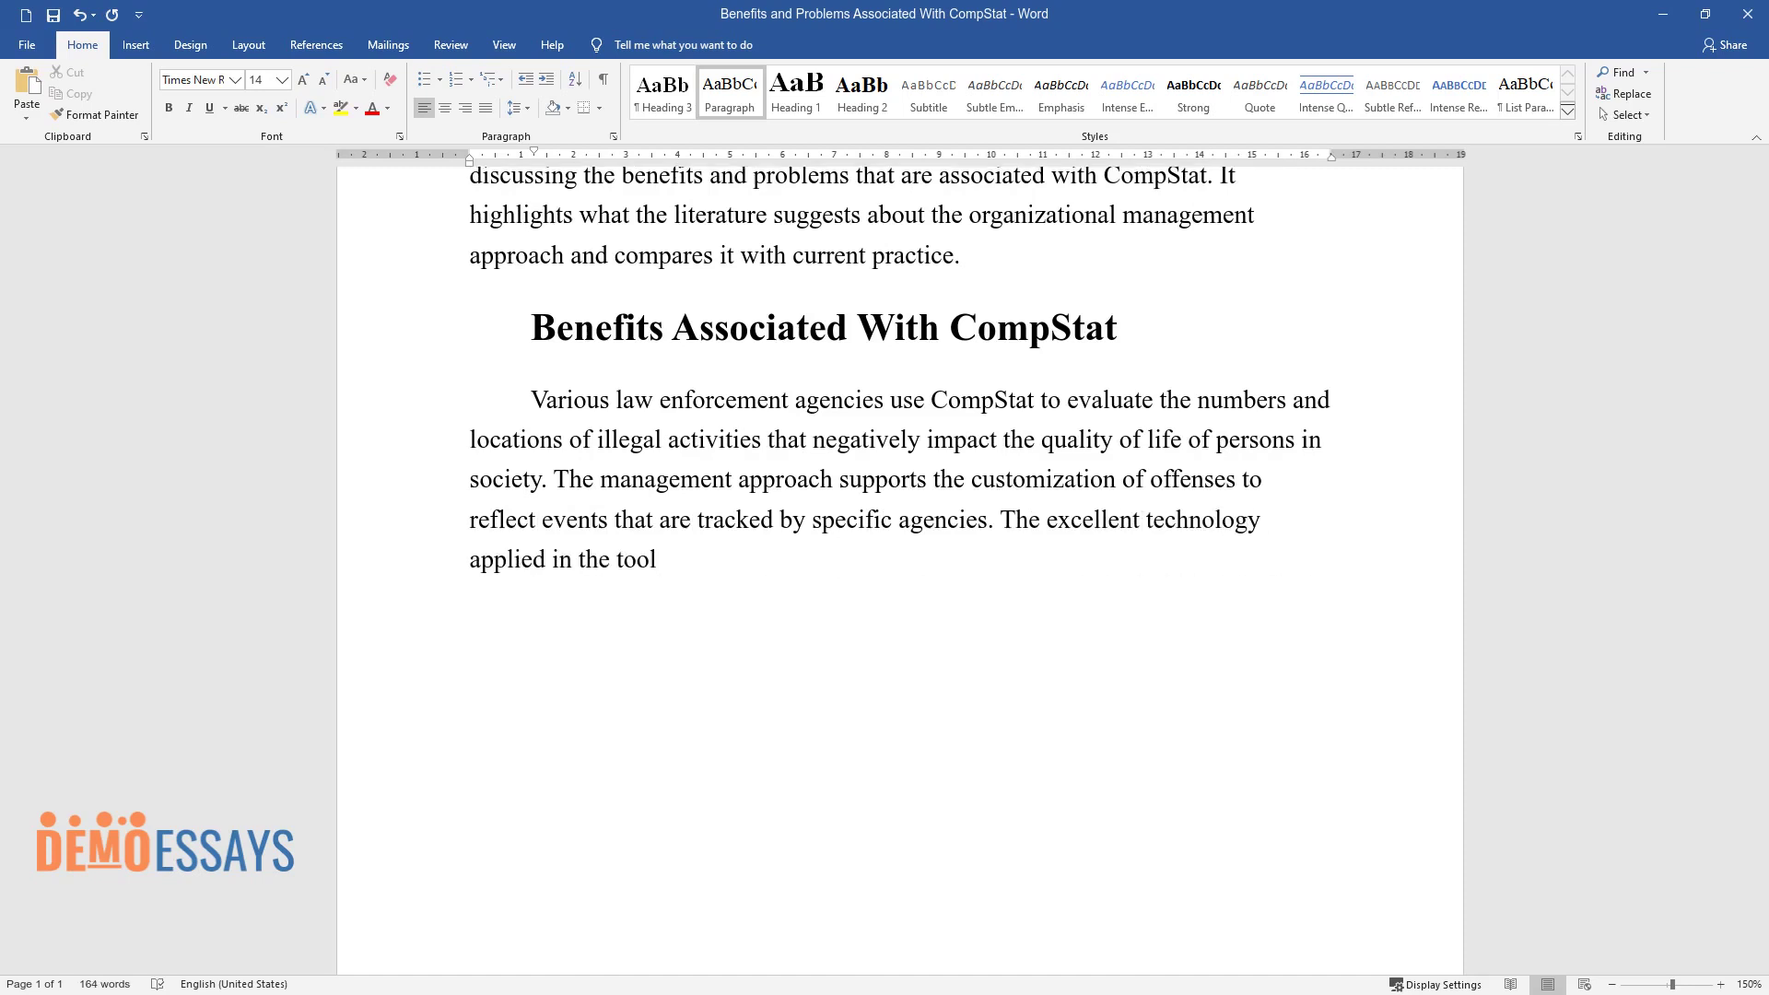
pyautogui.write(' enables analysts to view graphs t')
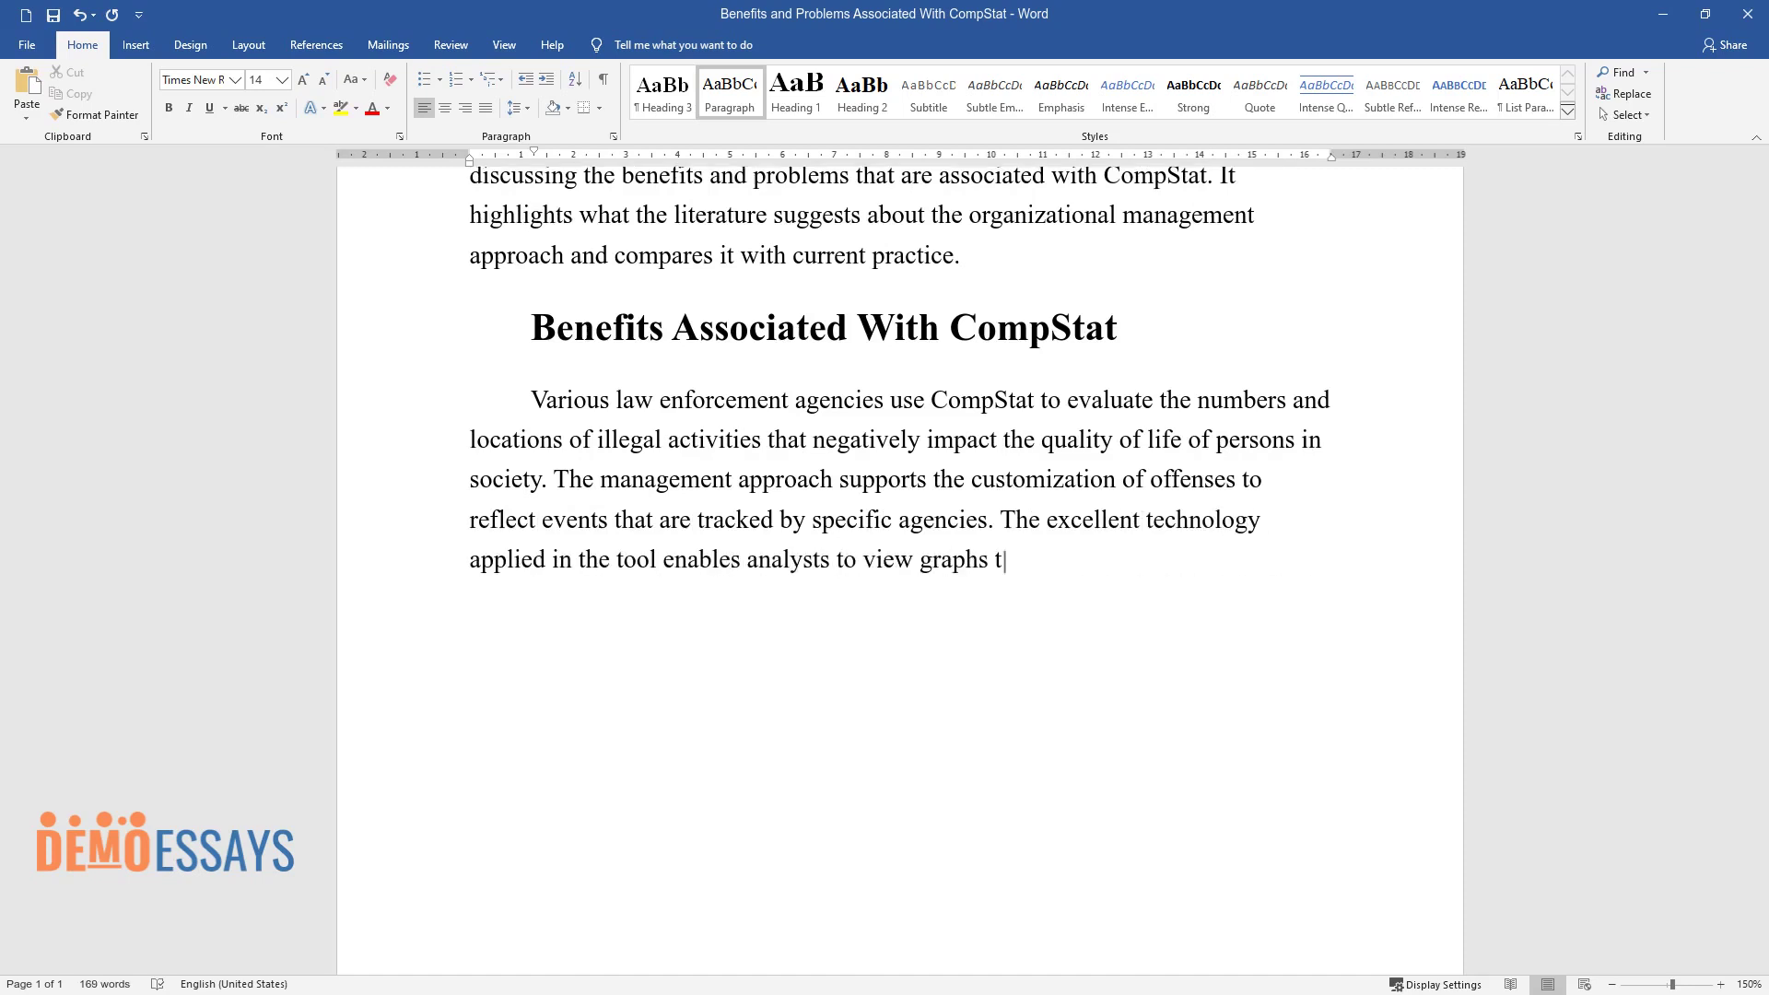
pyautogui.write('hat demonstrate whether crimes have increased or decreased over a p')
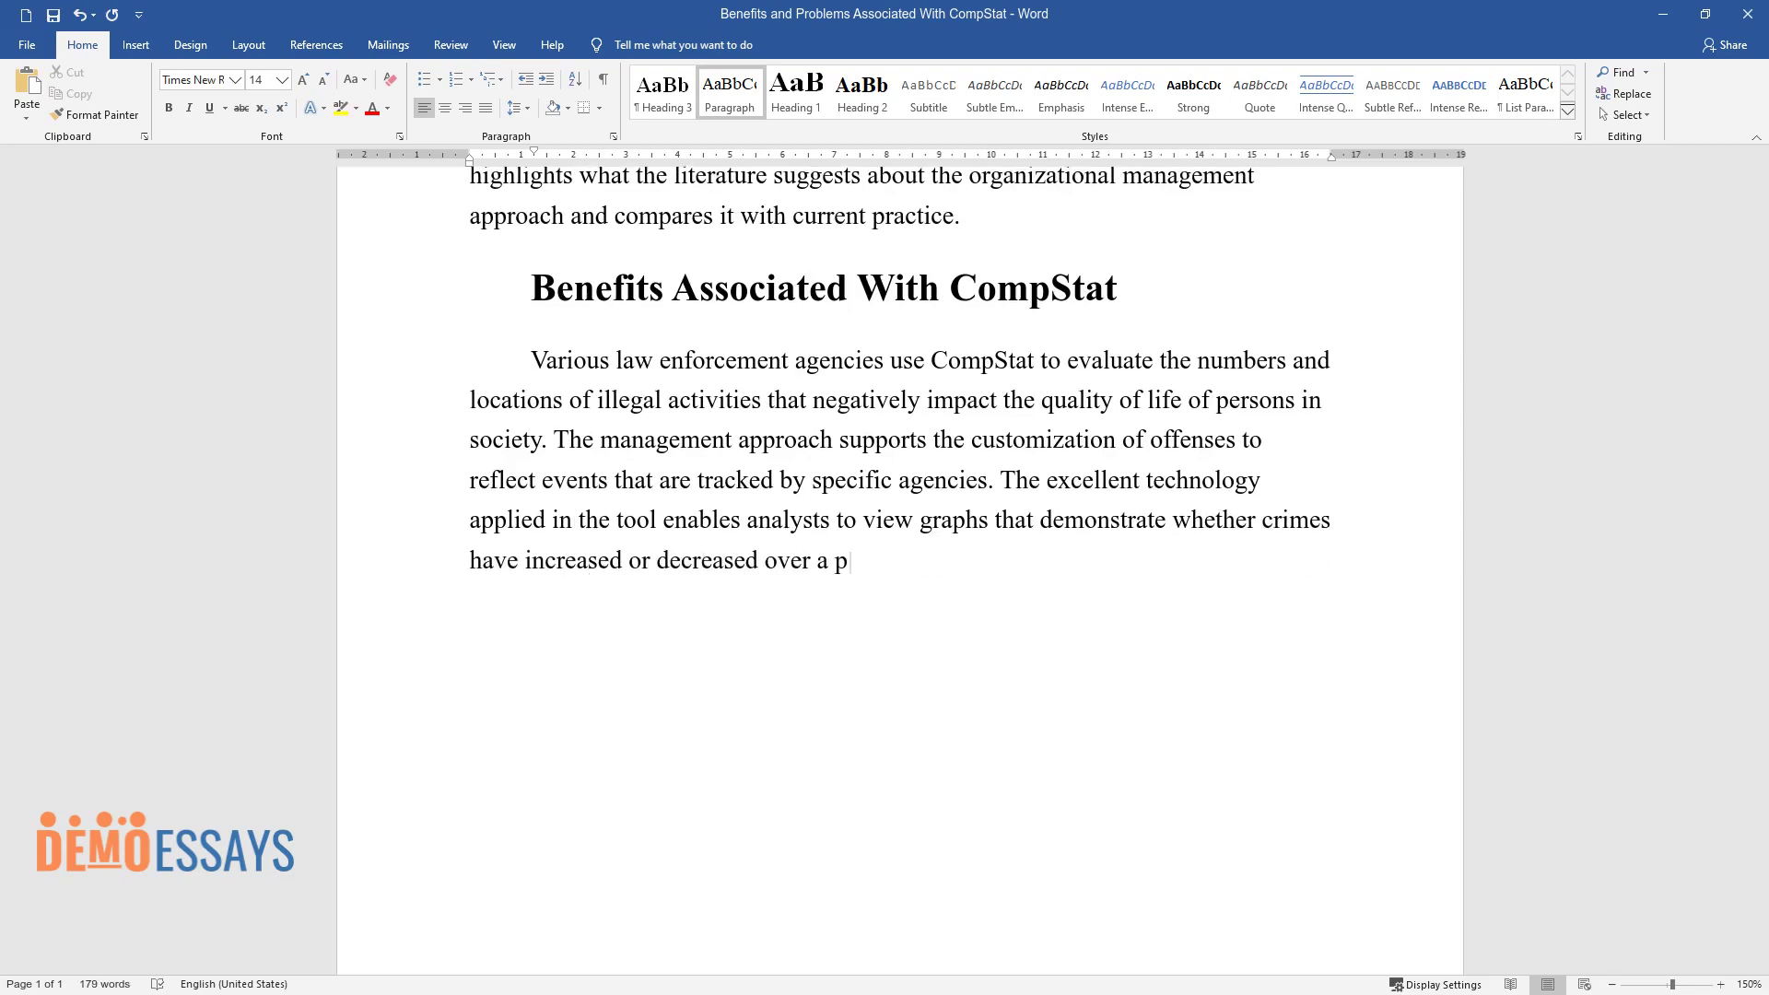
pyautogui.write('eriod. In fact, police officers ar')
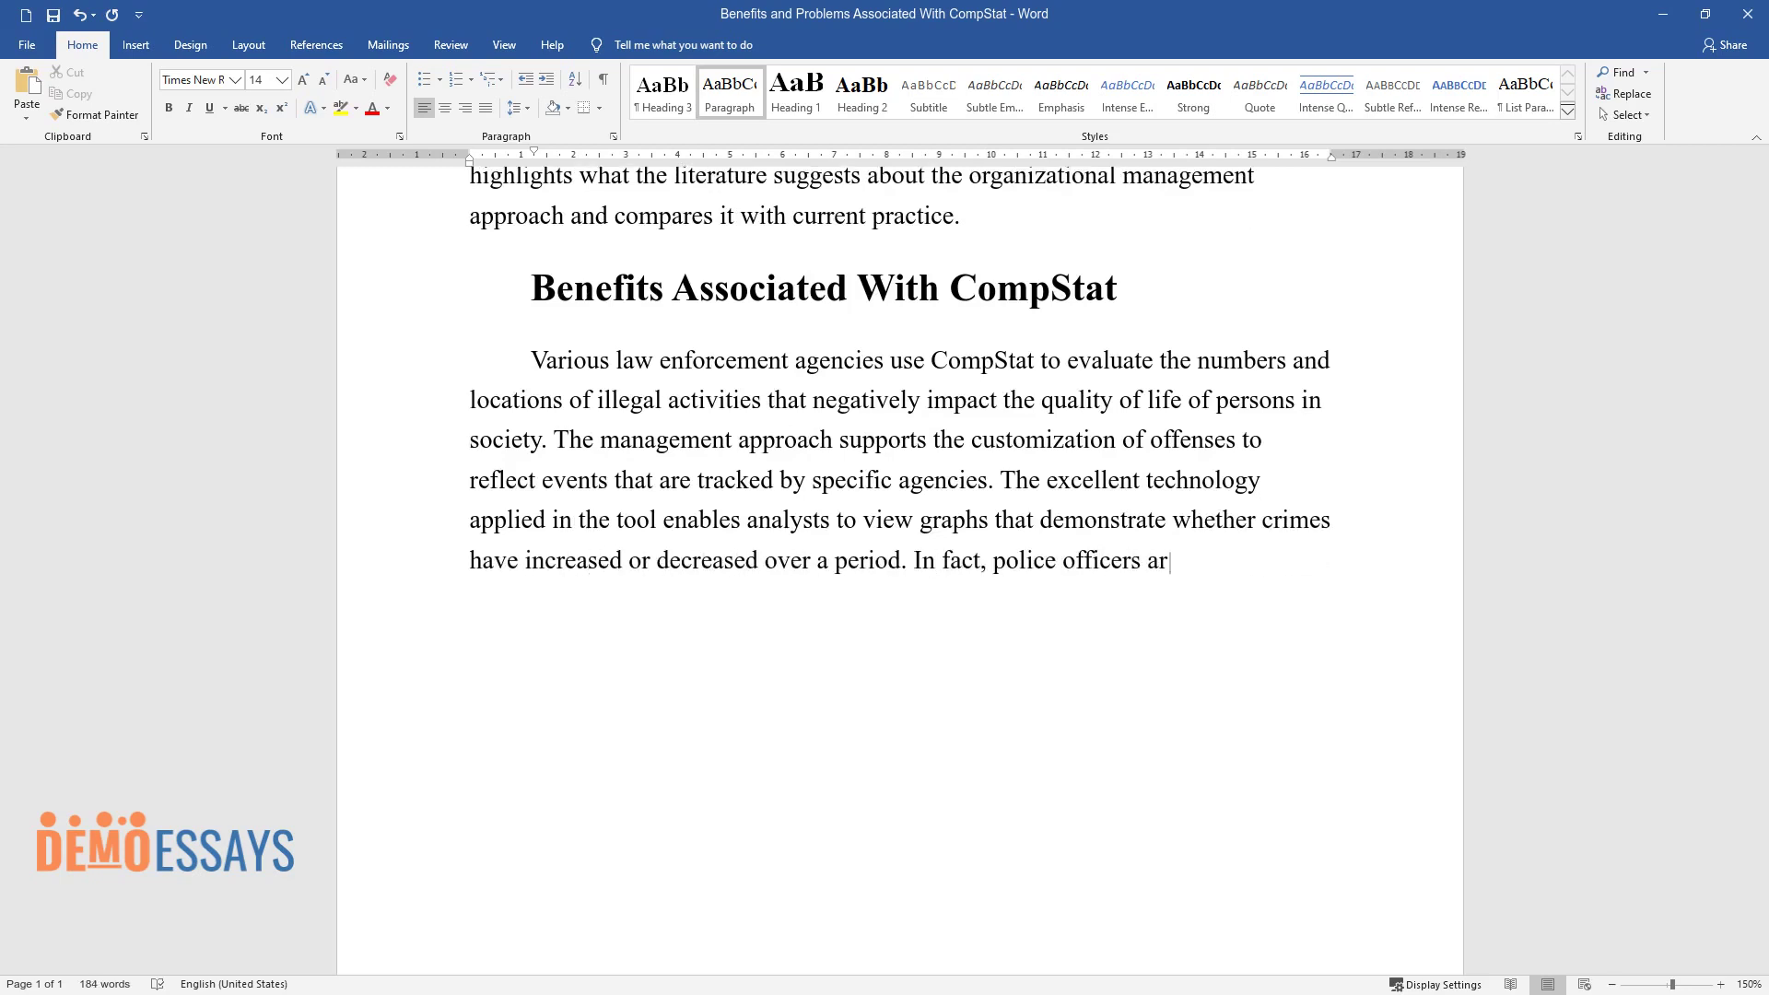
pyautogui.write('e able to view detailed informatio')
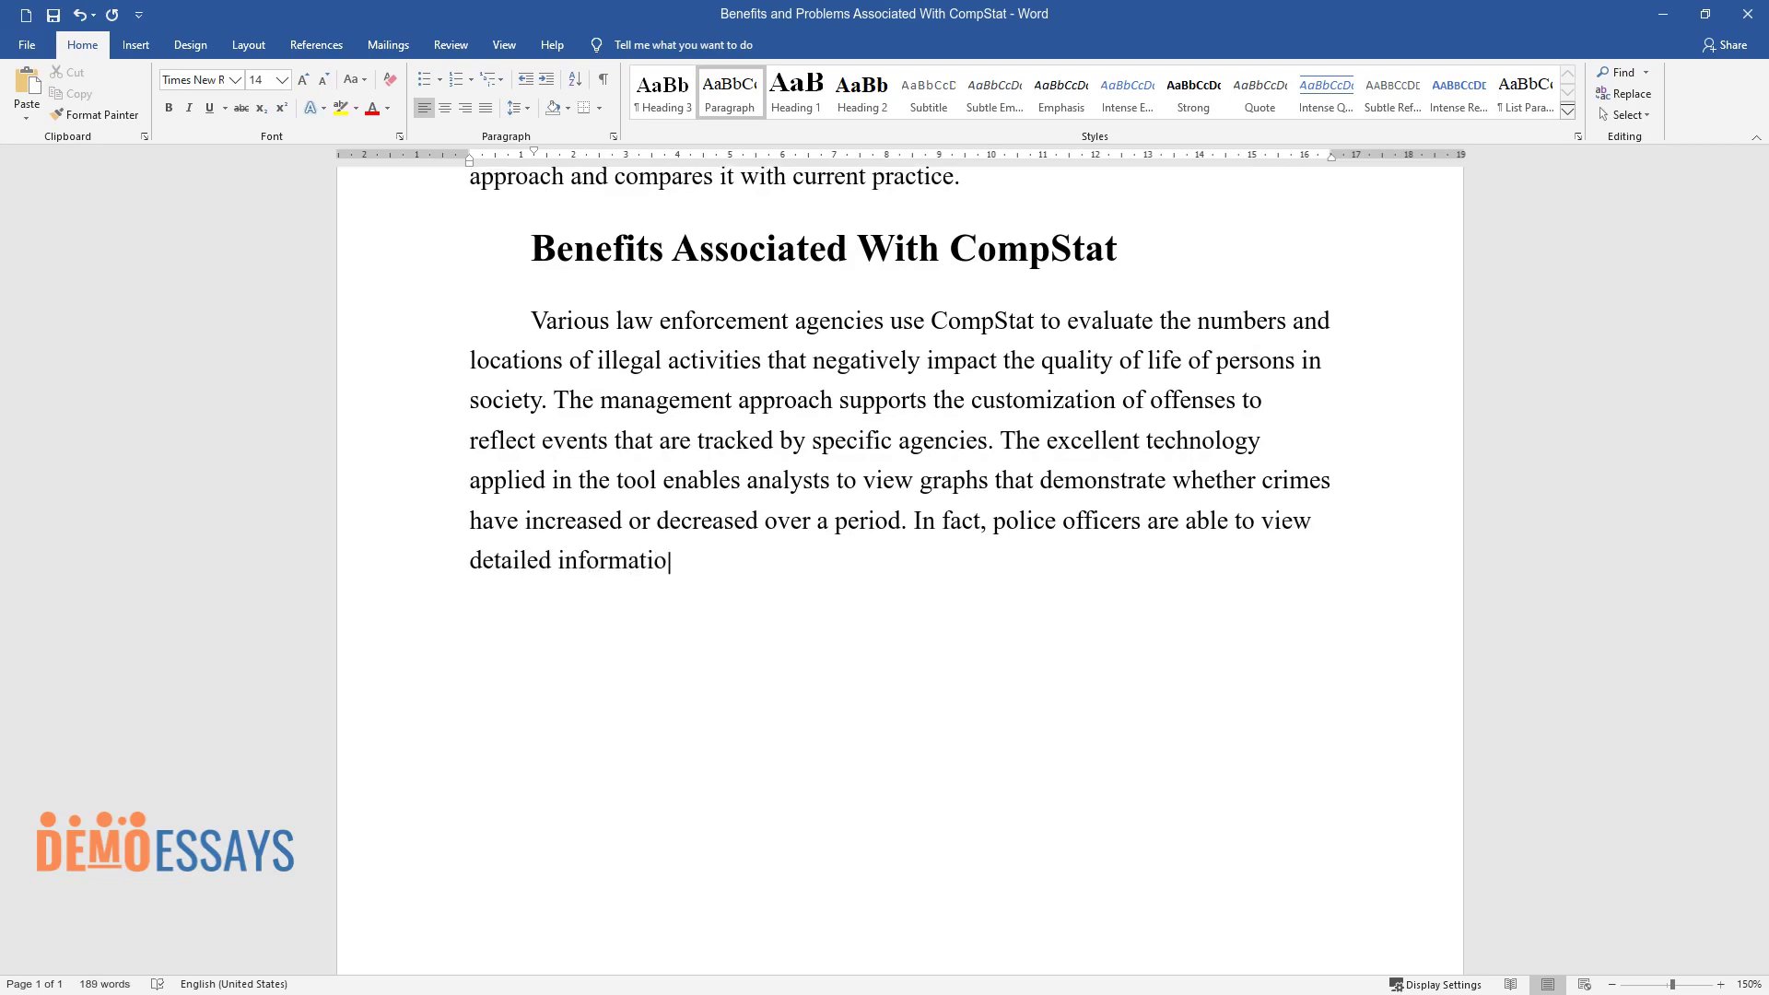
pyautogui.write('n, which can be used to show the d')
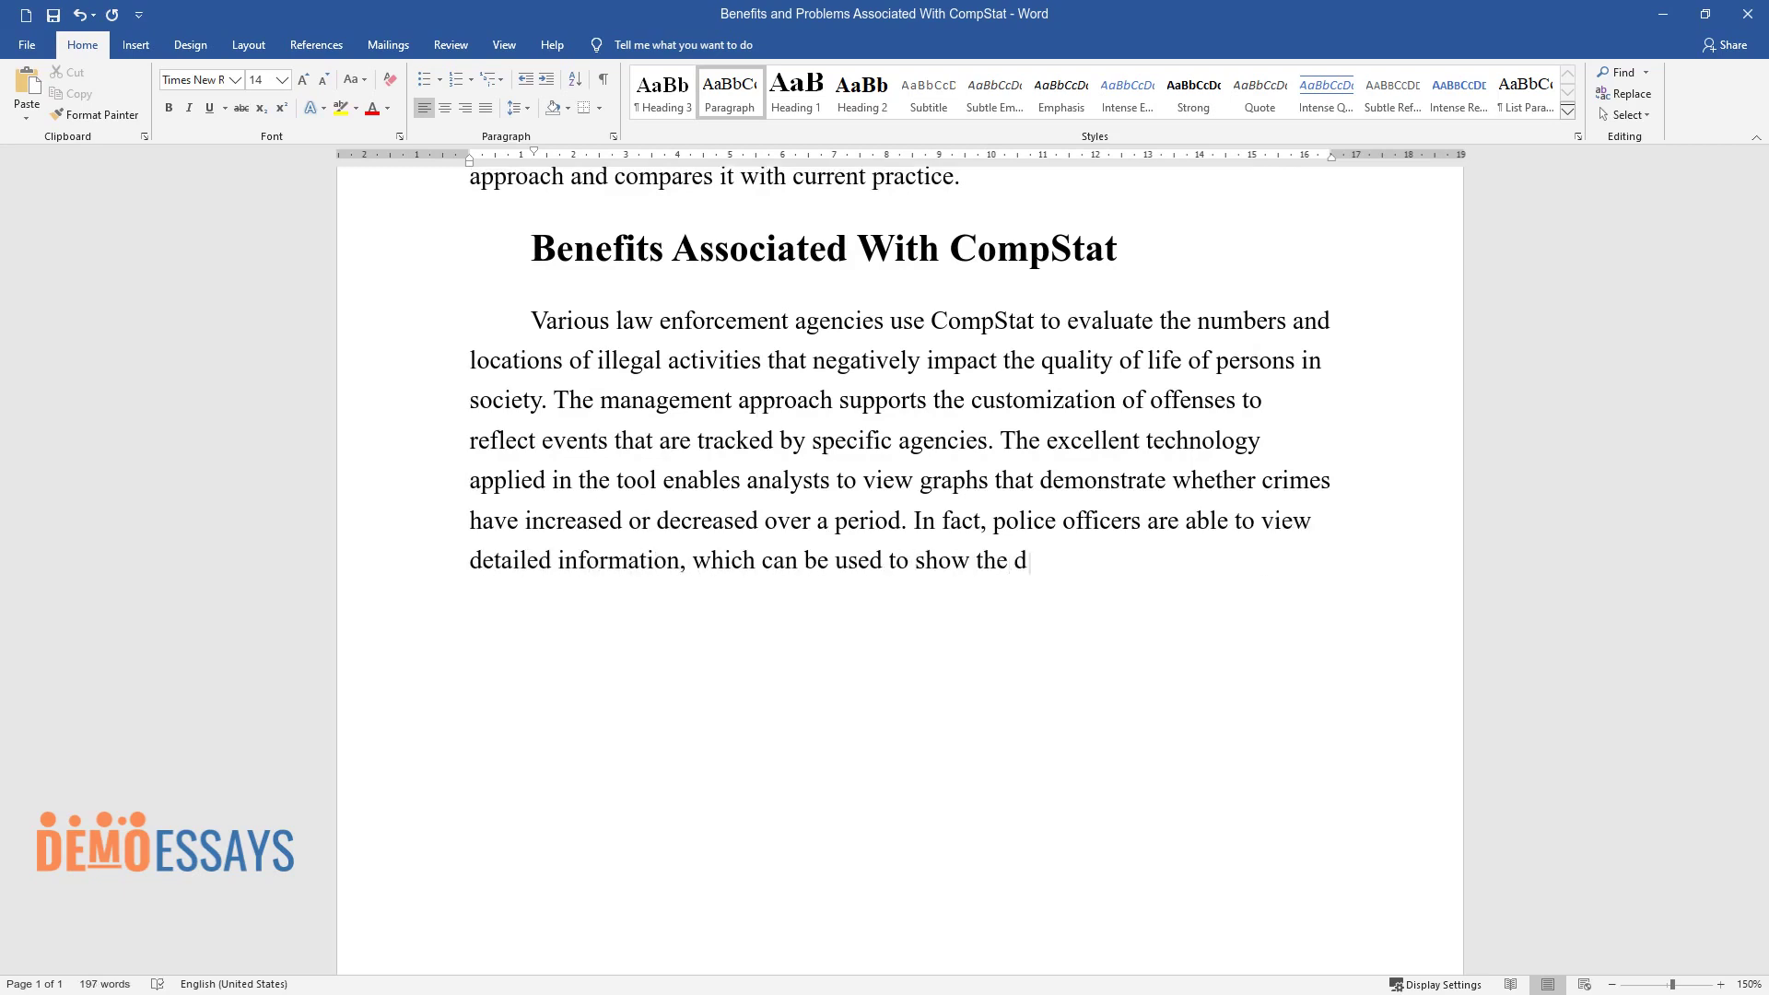
pyautogui.write('ynamics of each quality of crime. ')
pyautogui.write('Some of the factors that are analy')
pyautogui.write('zed include the time, date')
pyautogui.write(', and location of crimina')
pyautogui.write('l activities. The')
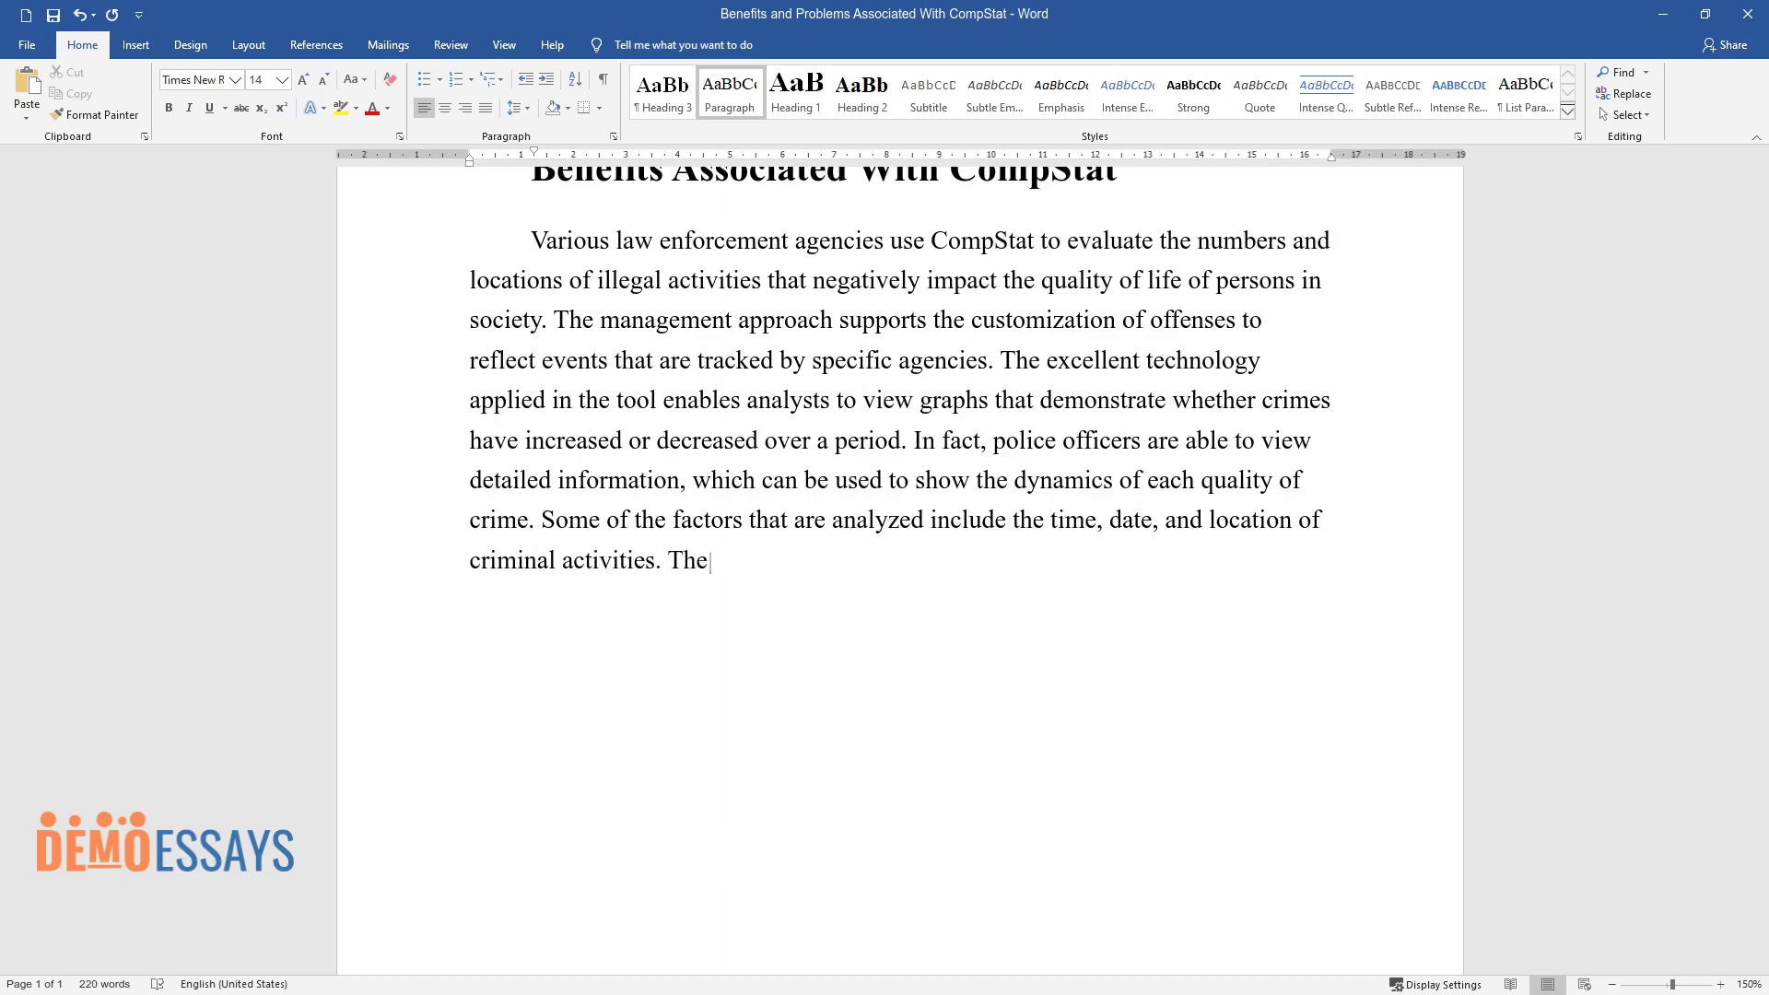
pyautogui.write(' organizational management instru')
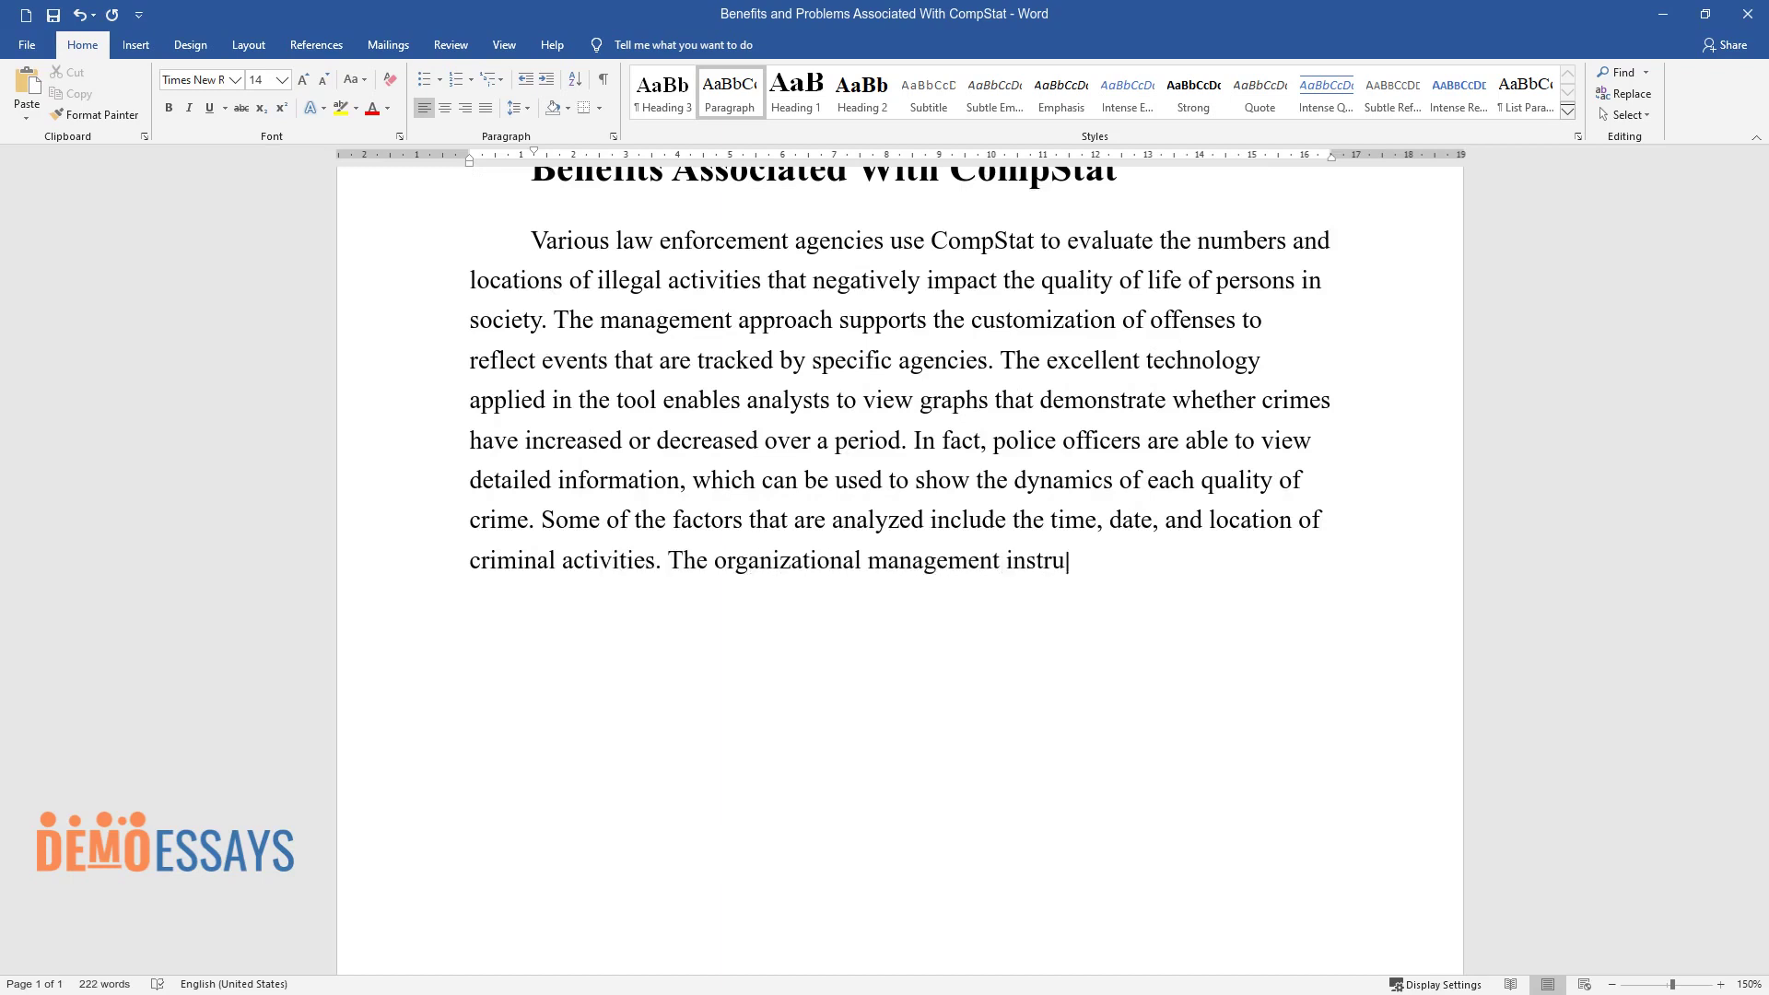
pyautogui.write('ment provides statistical reports ')
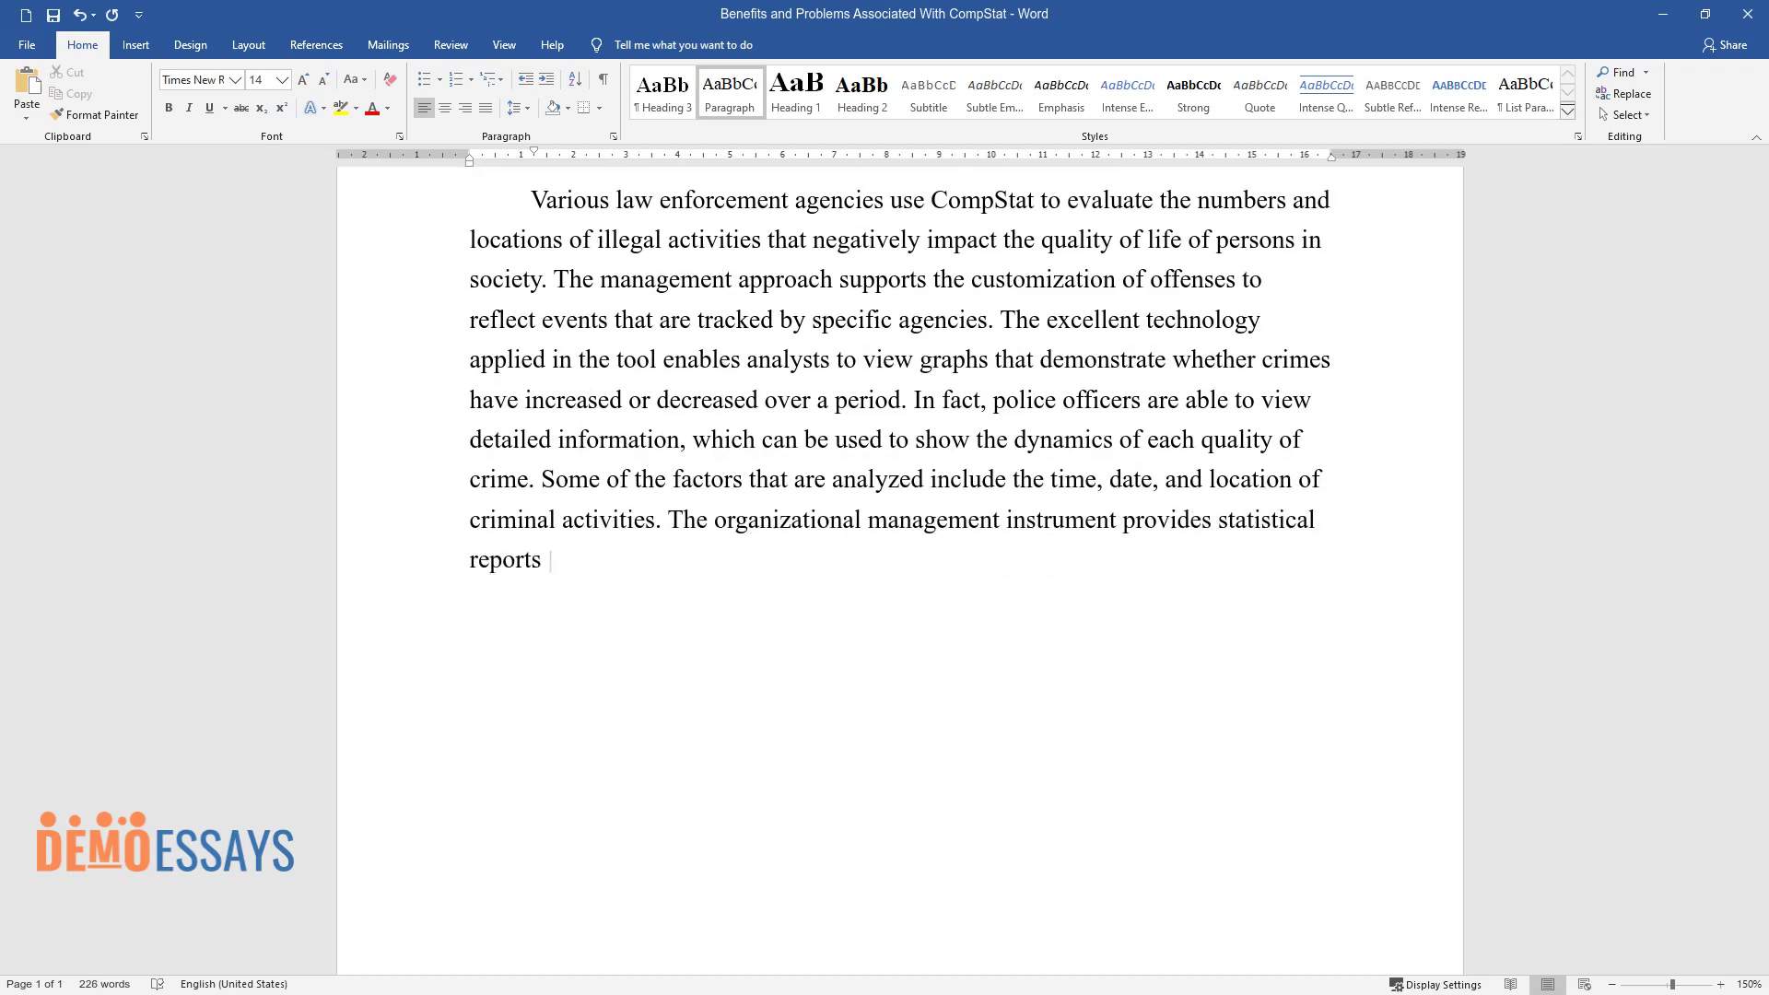
pyautogui.write('without the need to use multiple c')
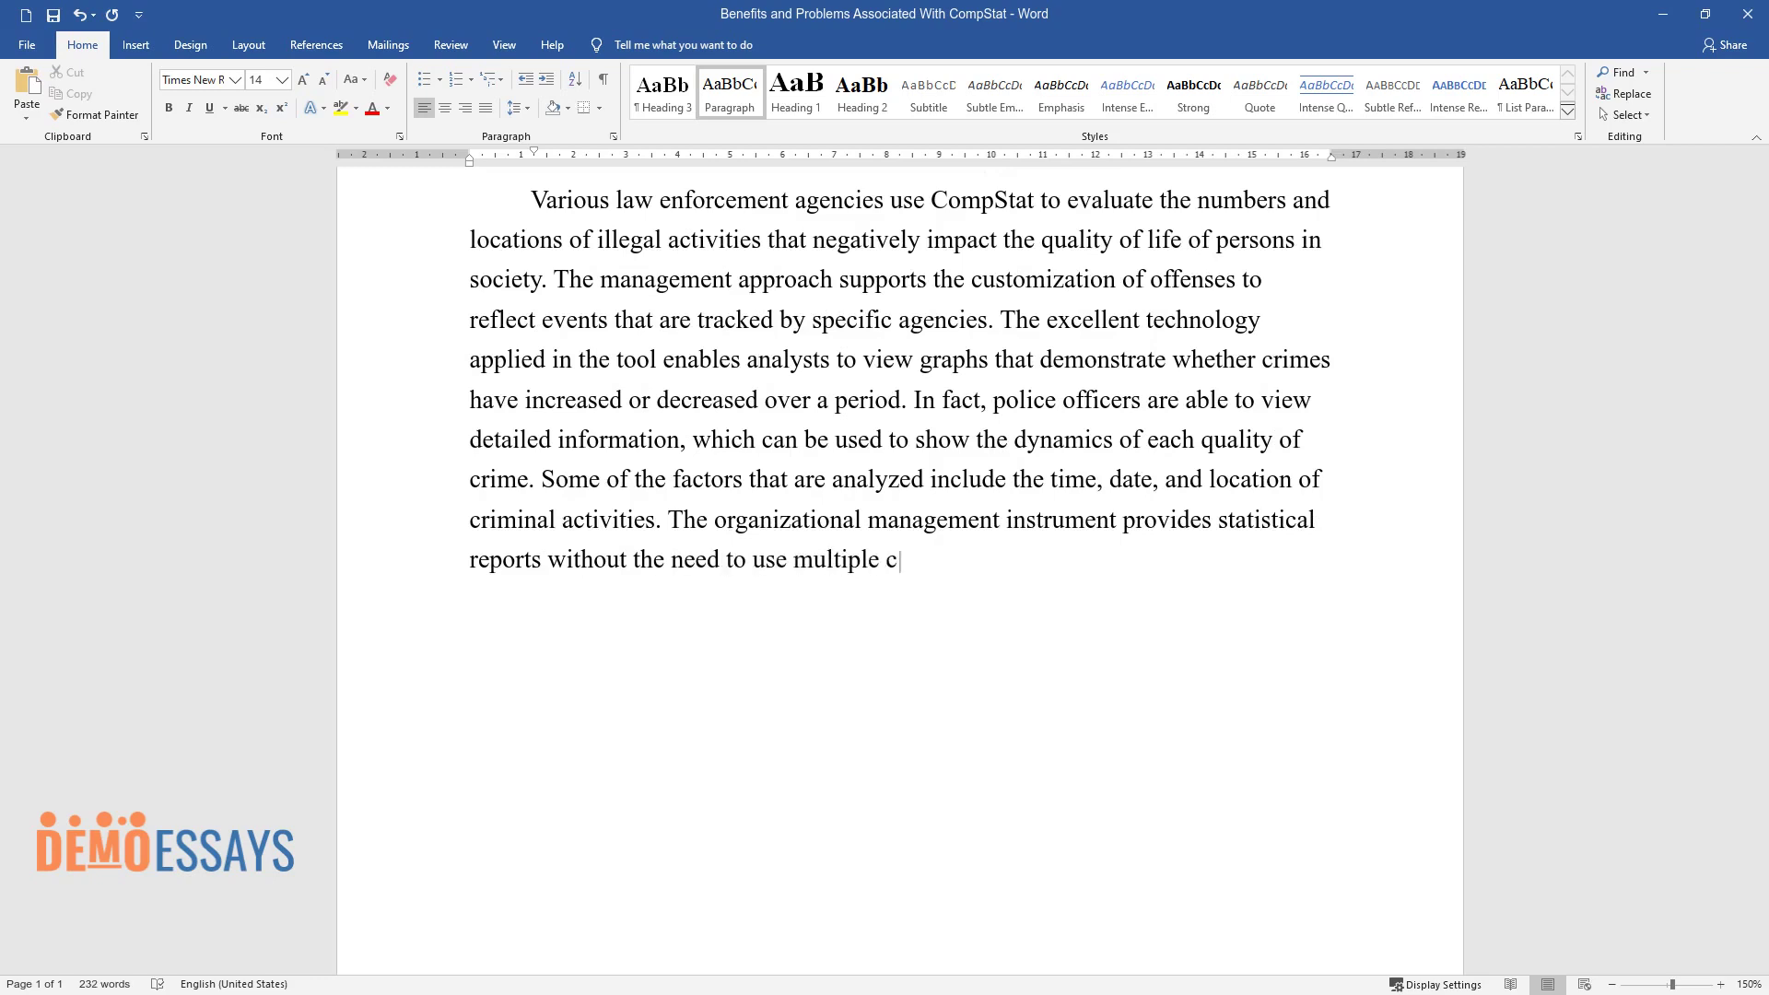
pyautogui.write('rime accounts. CompStat is used by')
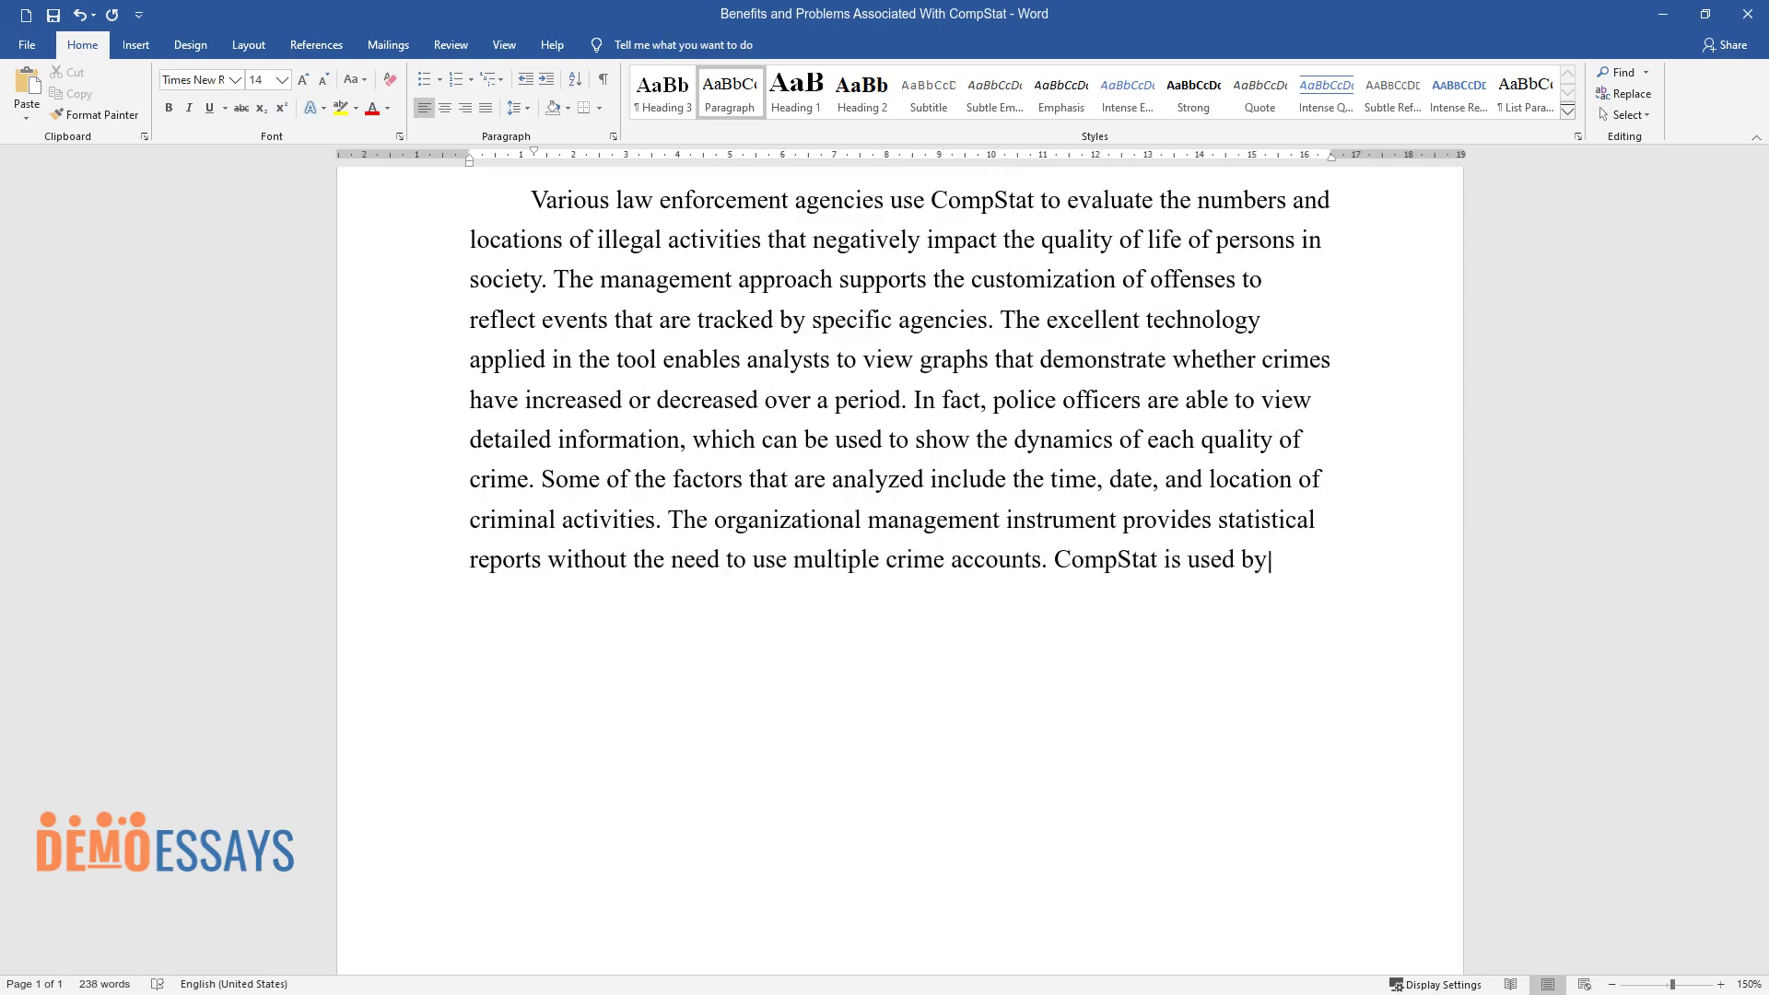
pyautogui.write(' leaders to create innovative manag')
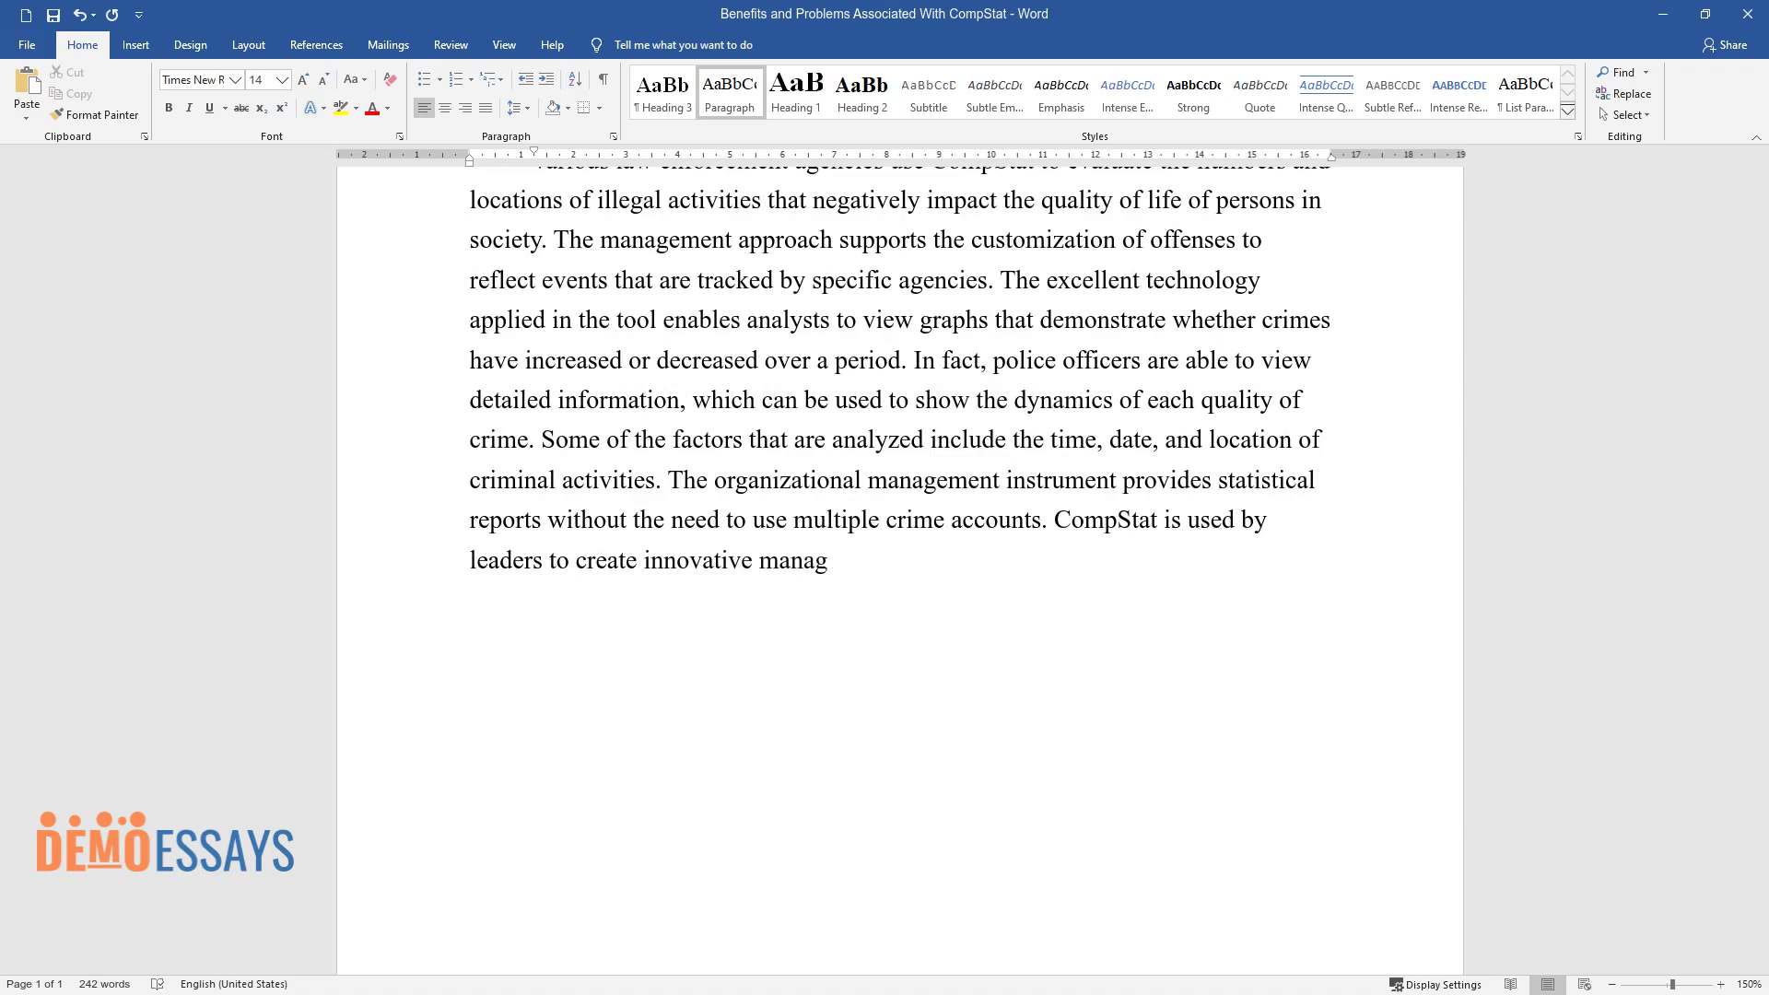
pyautogui.write('ement strategies that go a long way in exerting leadership in a manner that')
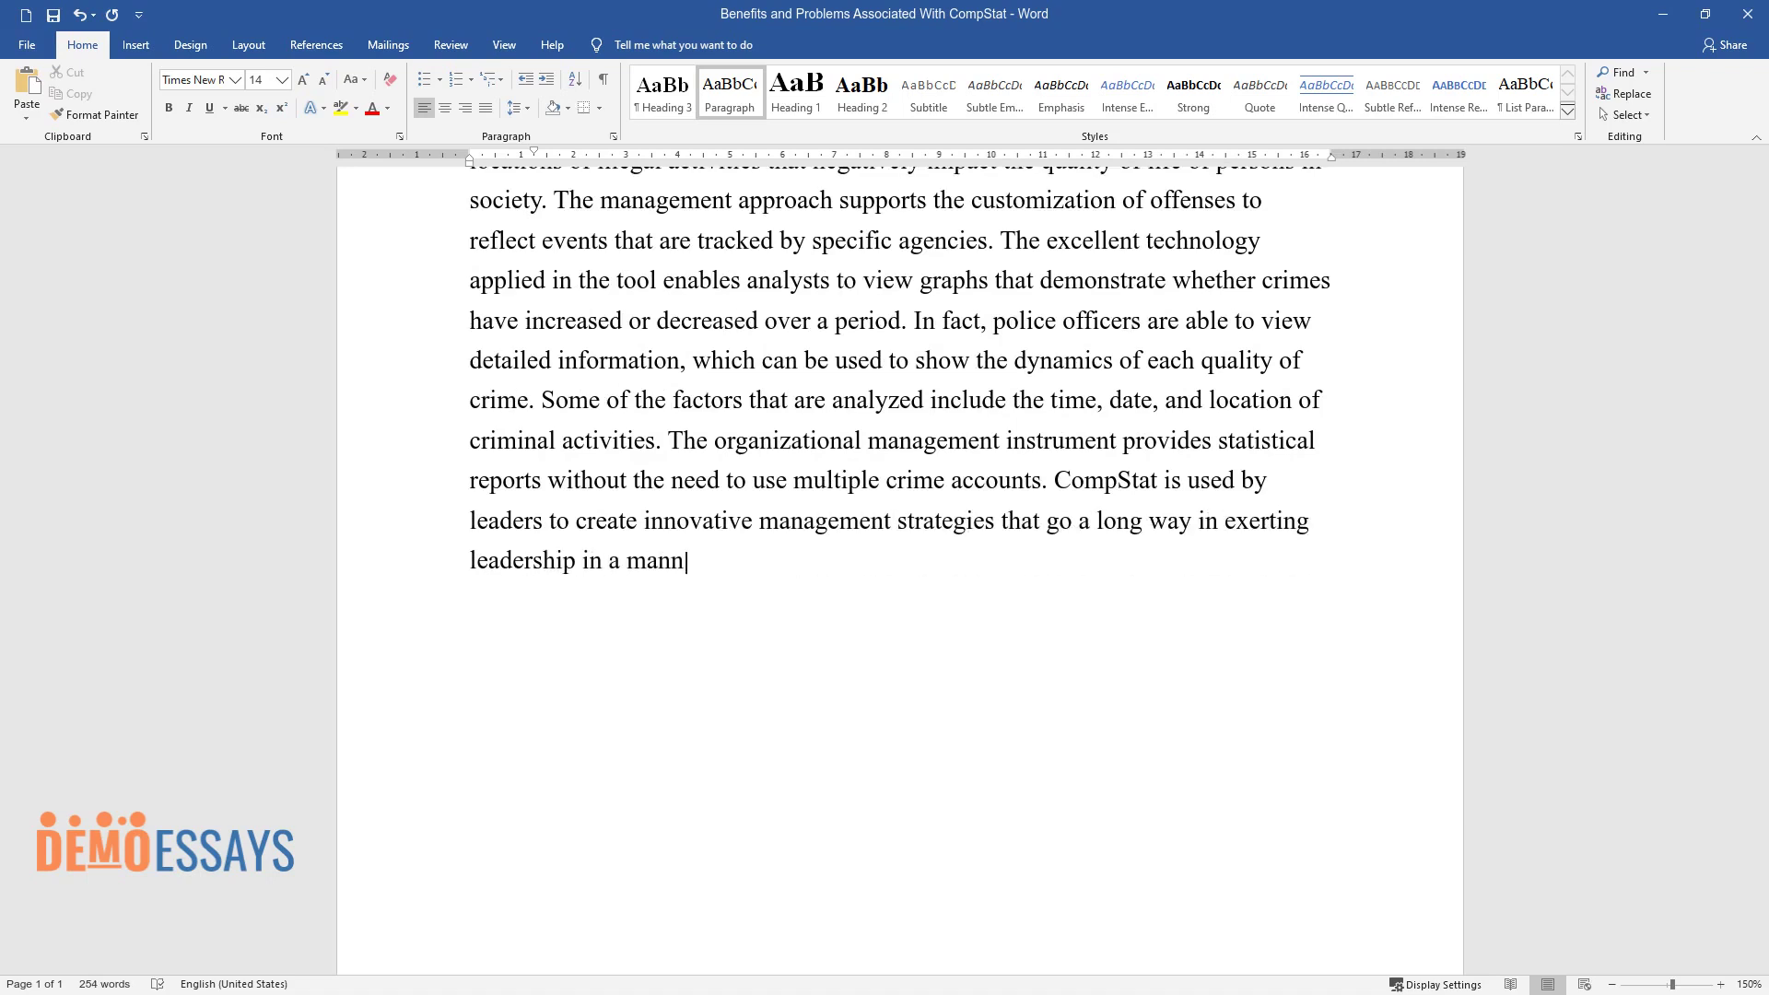
pyautogui.write(' responds to internal and ')
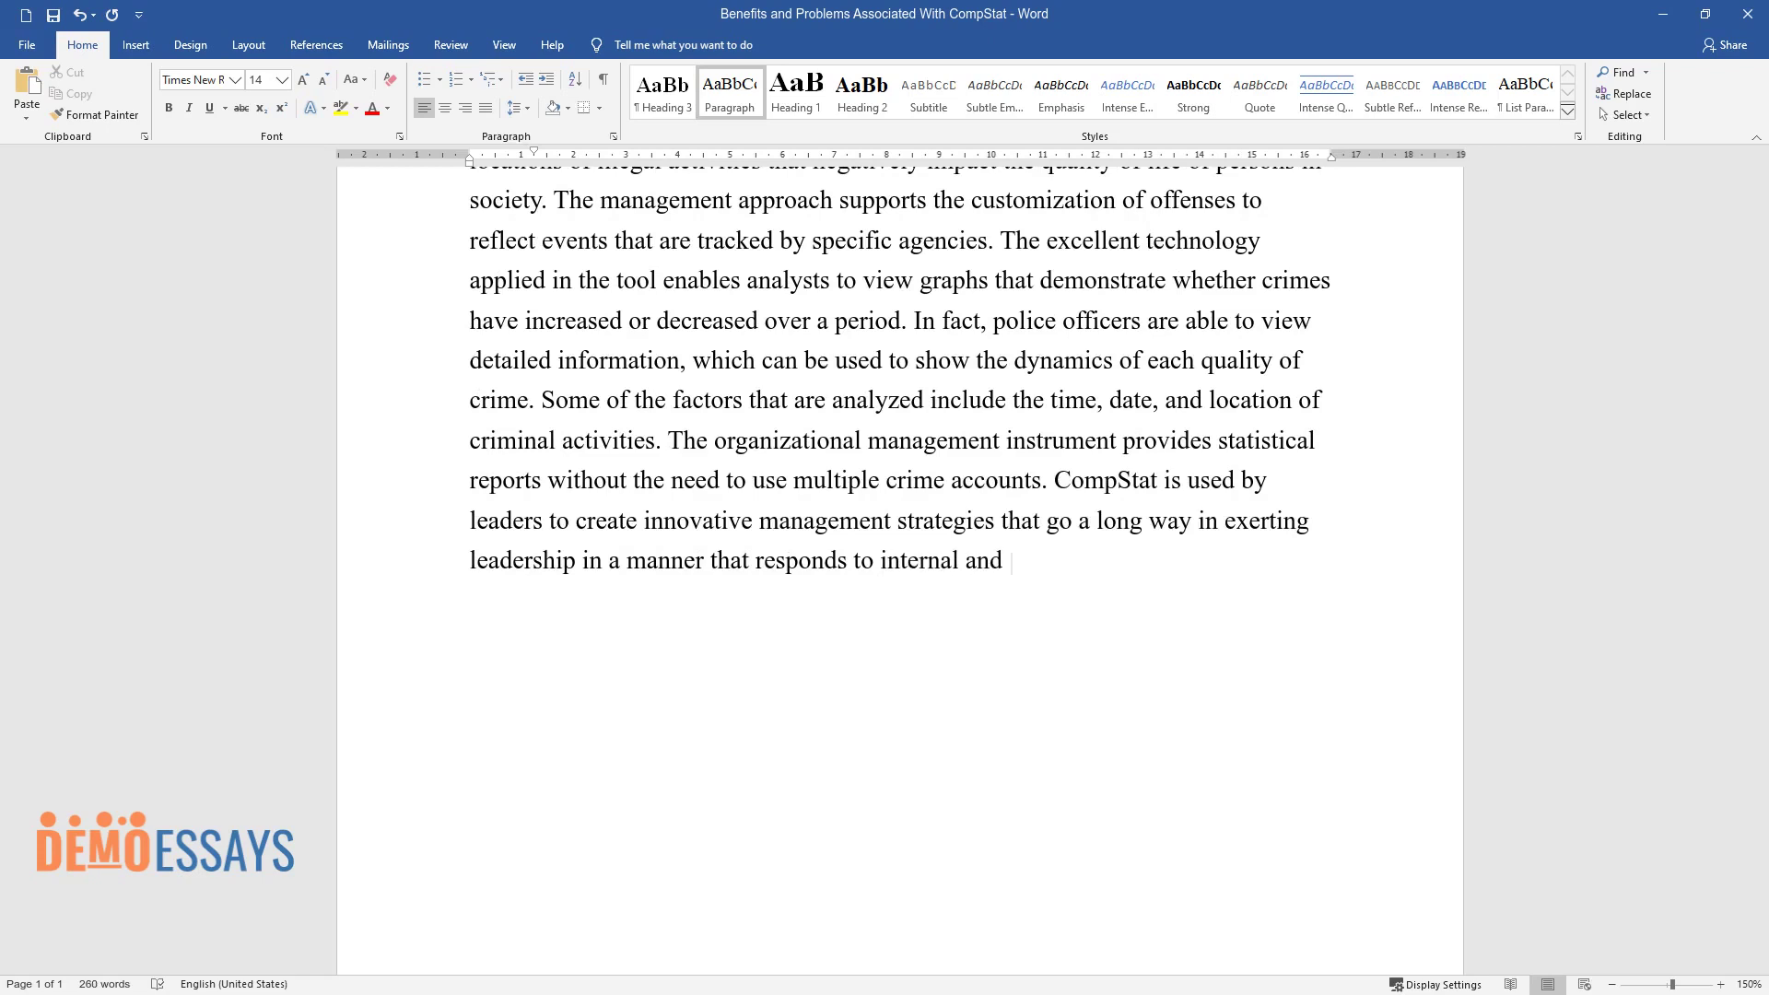
pyautogui.write('external demands. Leaders in police departments in many sta')
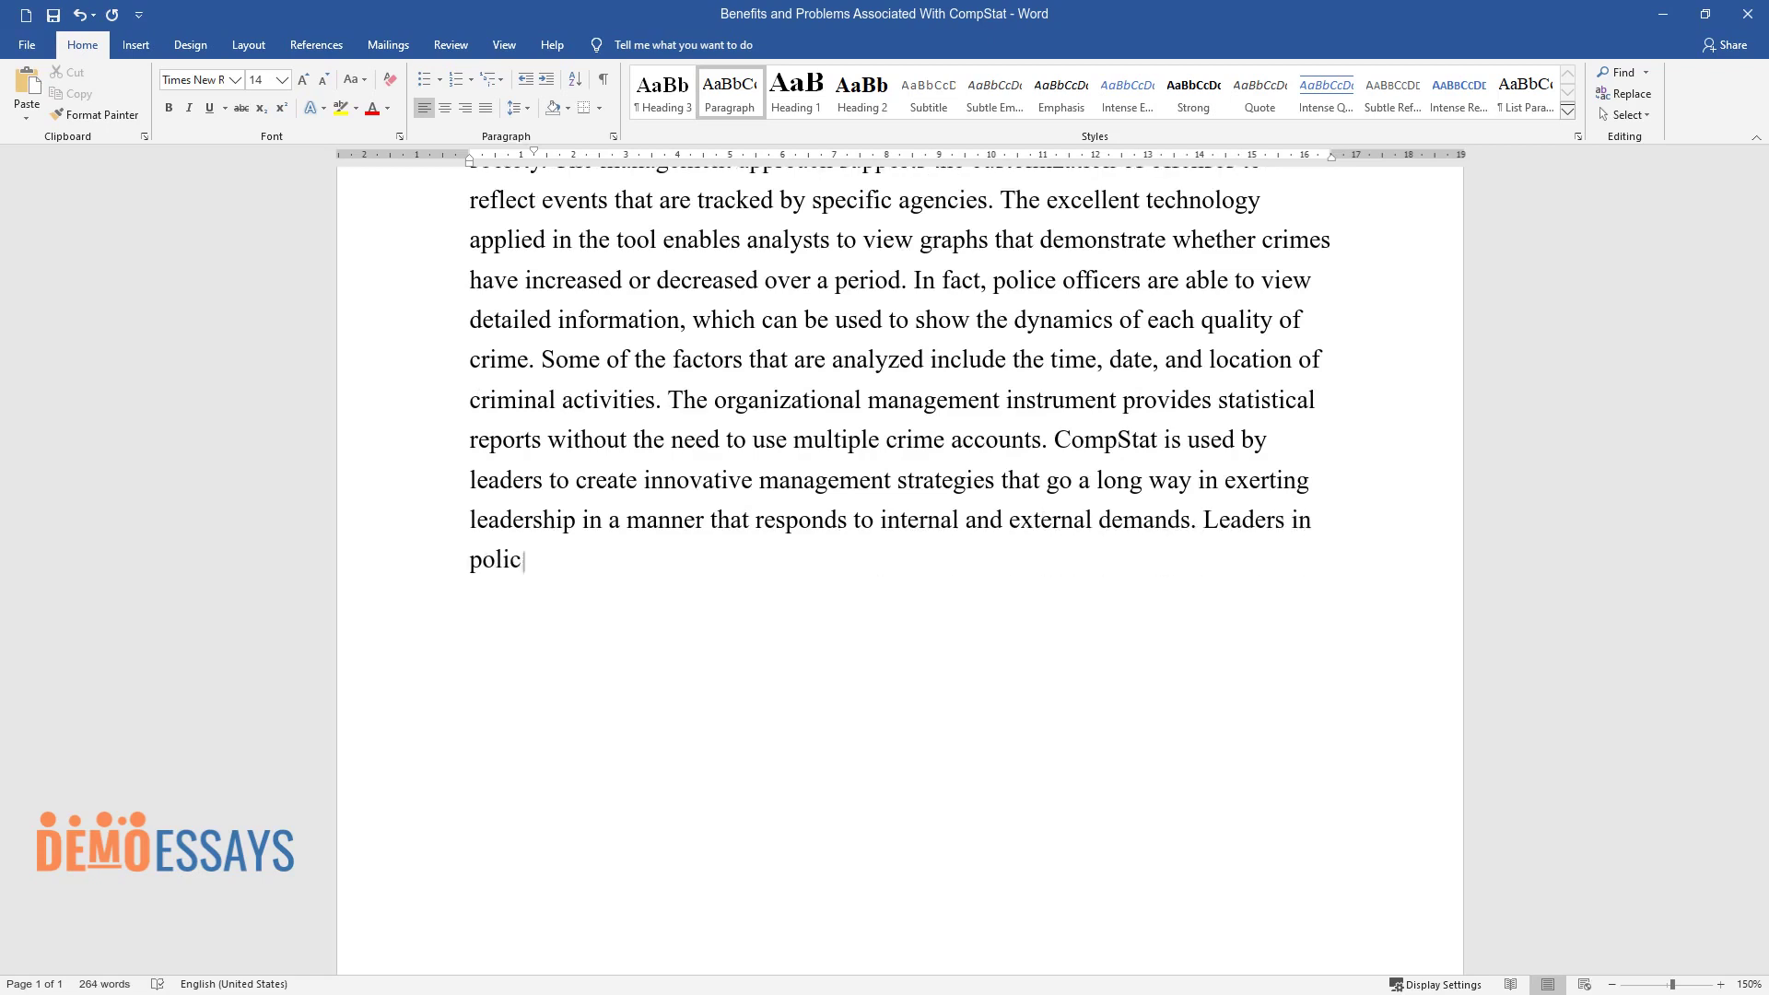
pyautogui.write('tes in America use the tool to pinpoint ar')
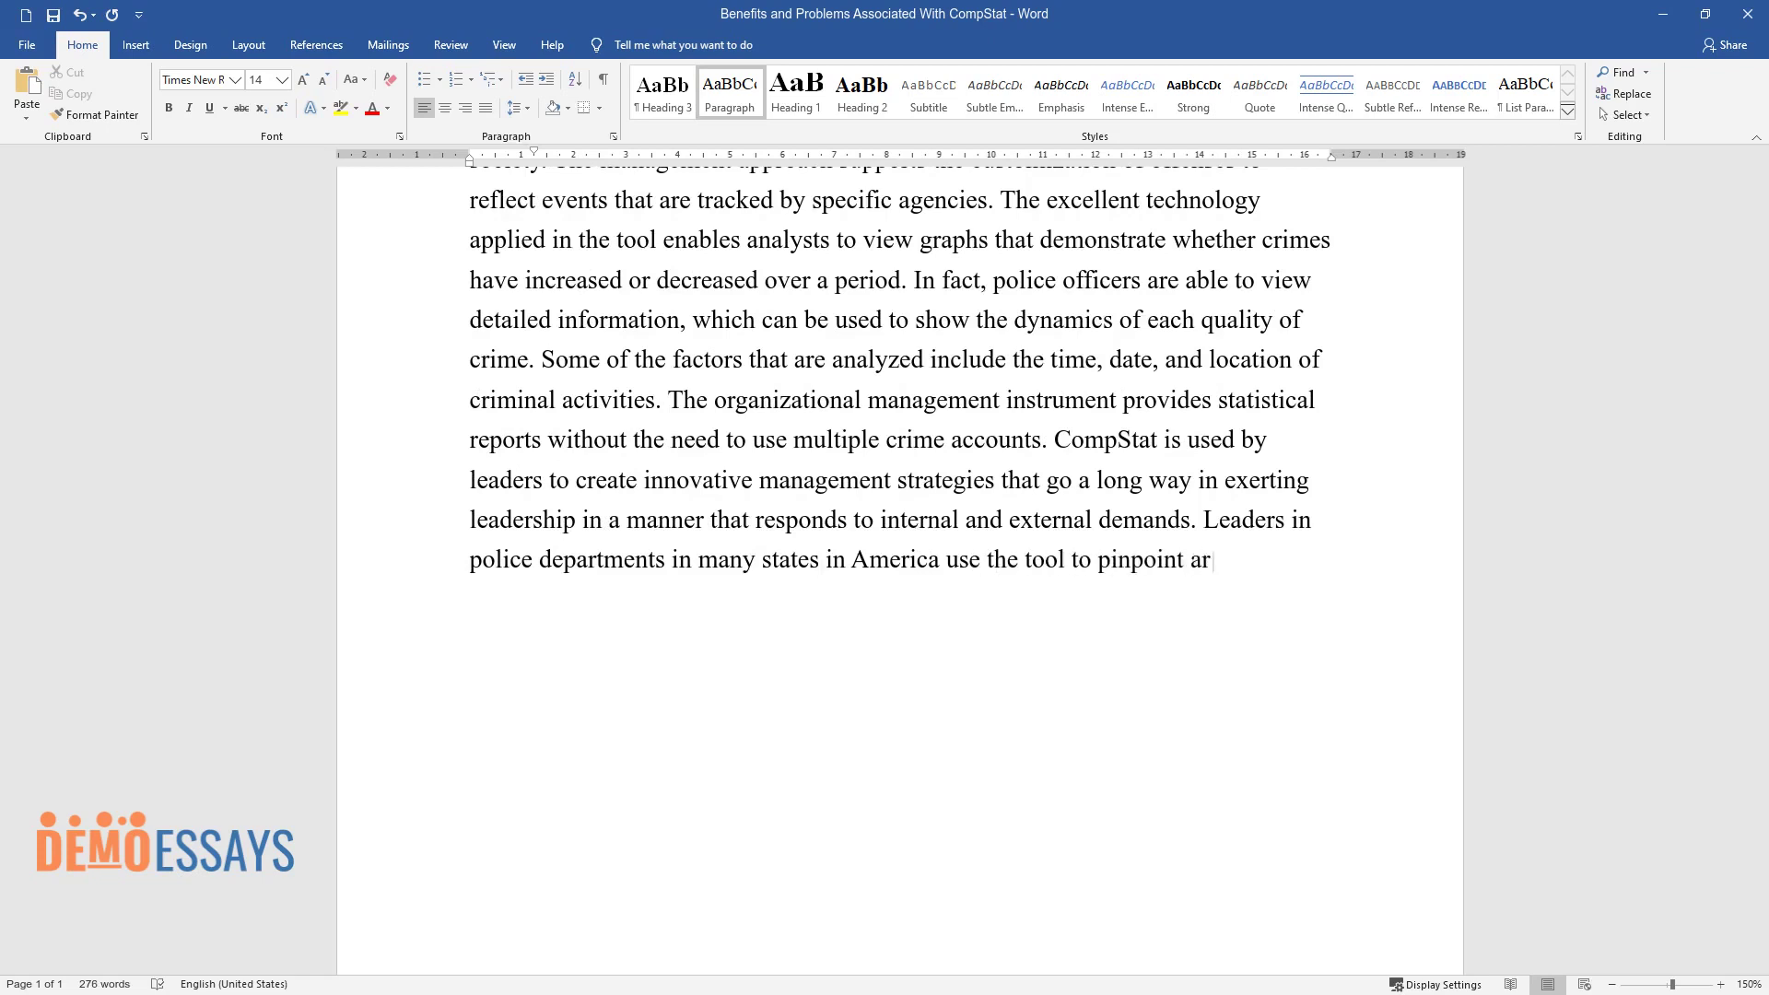
pyautogui.write('eas that have problems, implying t')
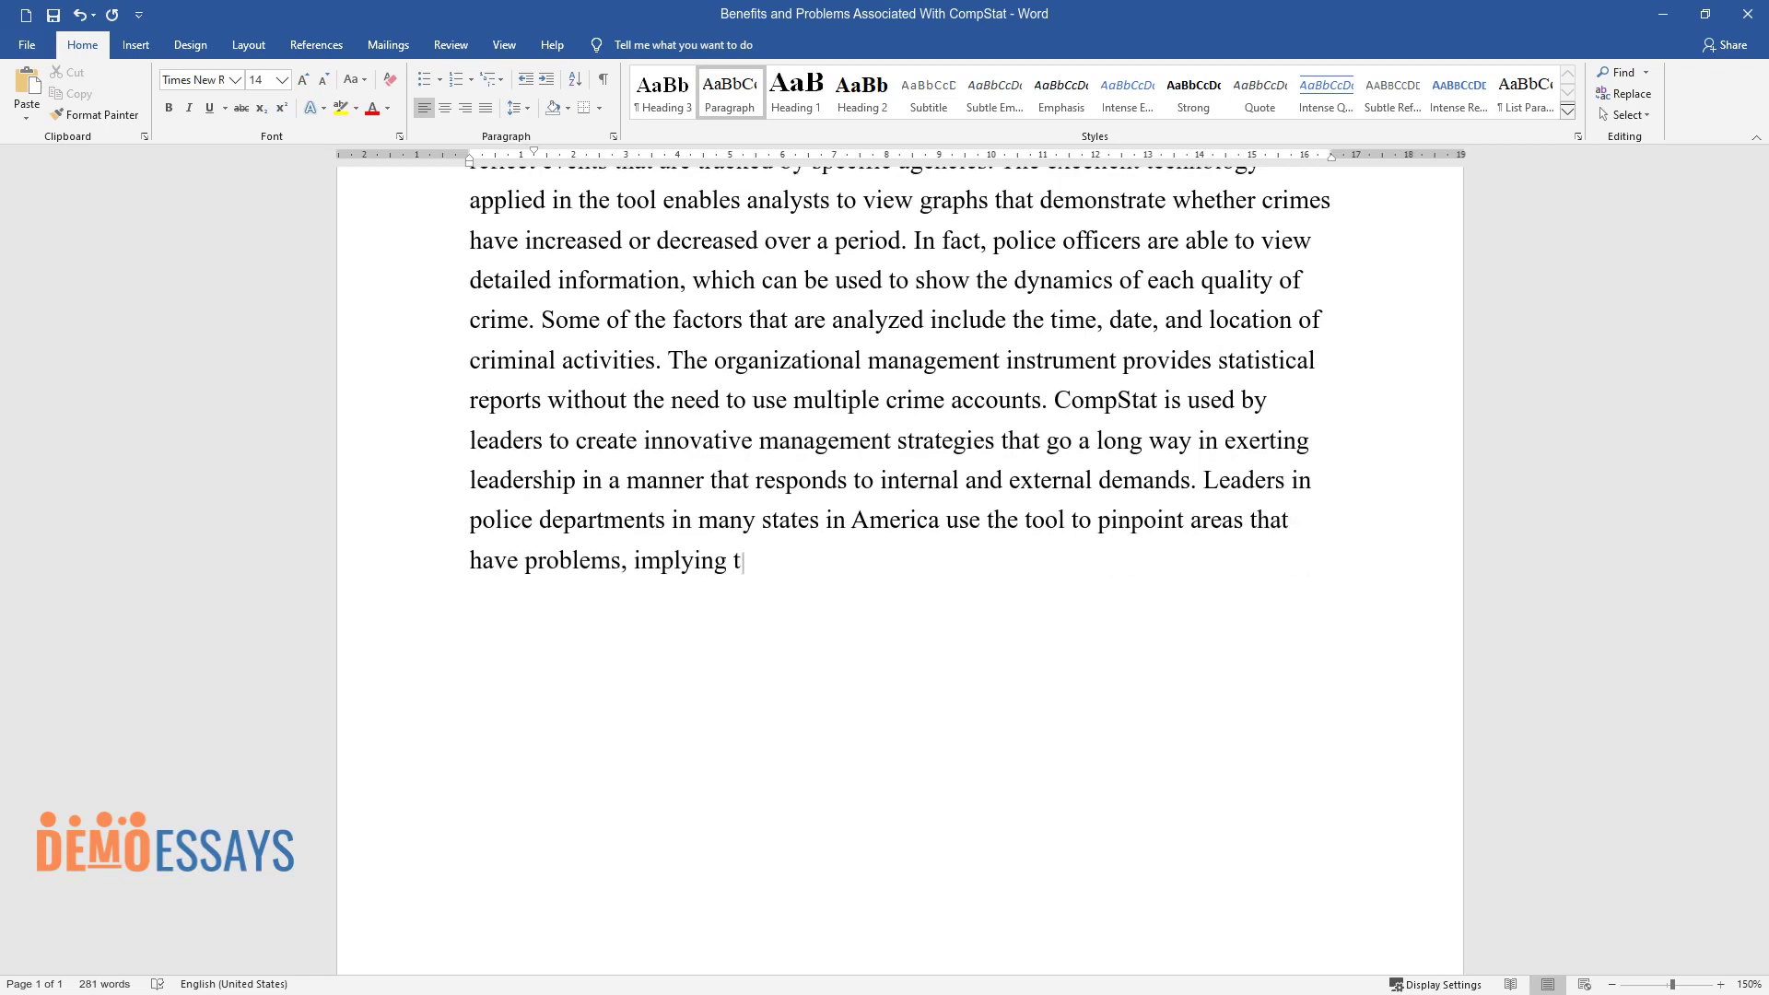
pyautogui.write('hat random patrols, which are relatively expensive, are redu')
pyautogui.write('ced or e')
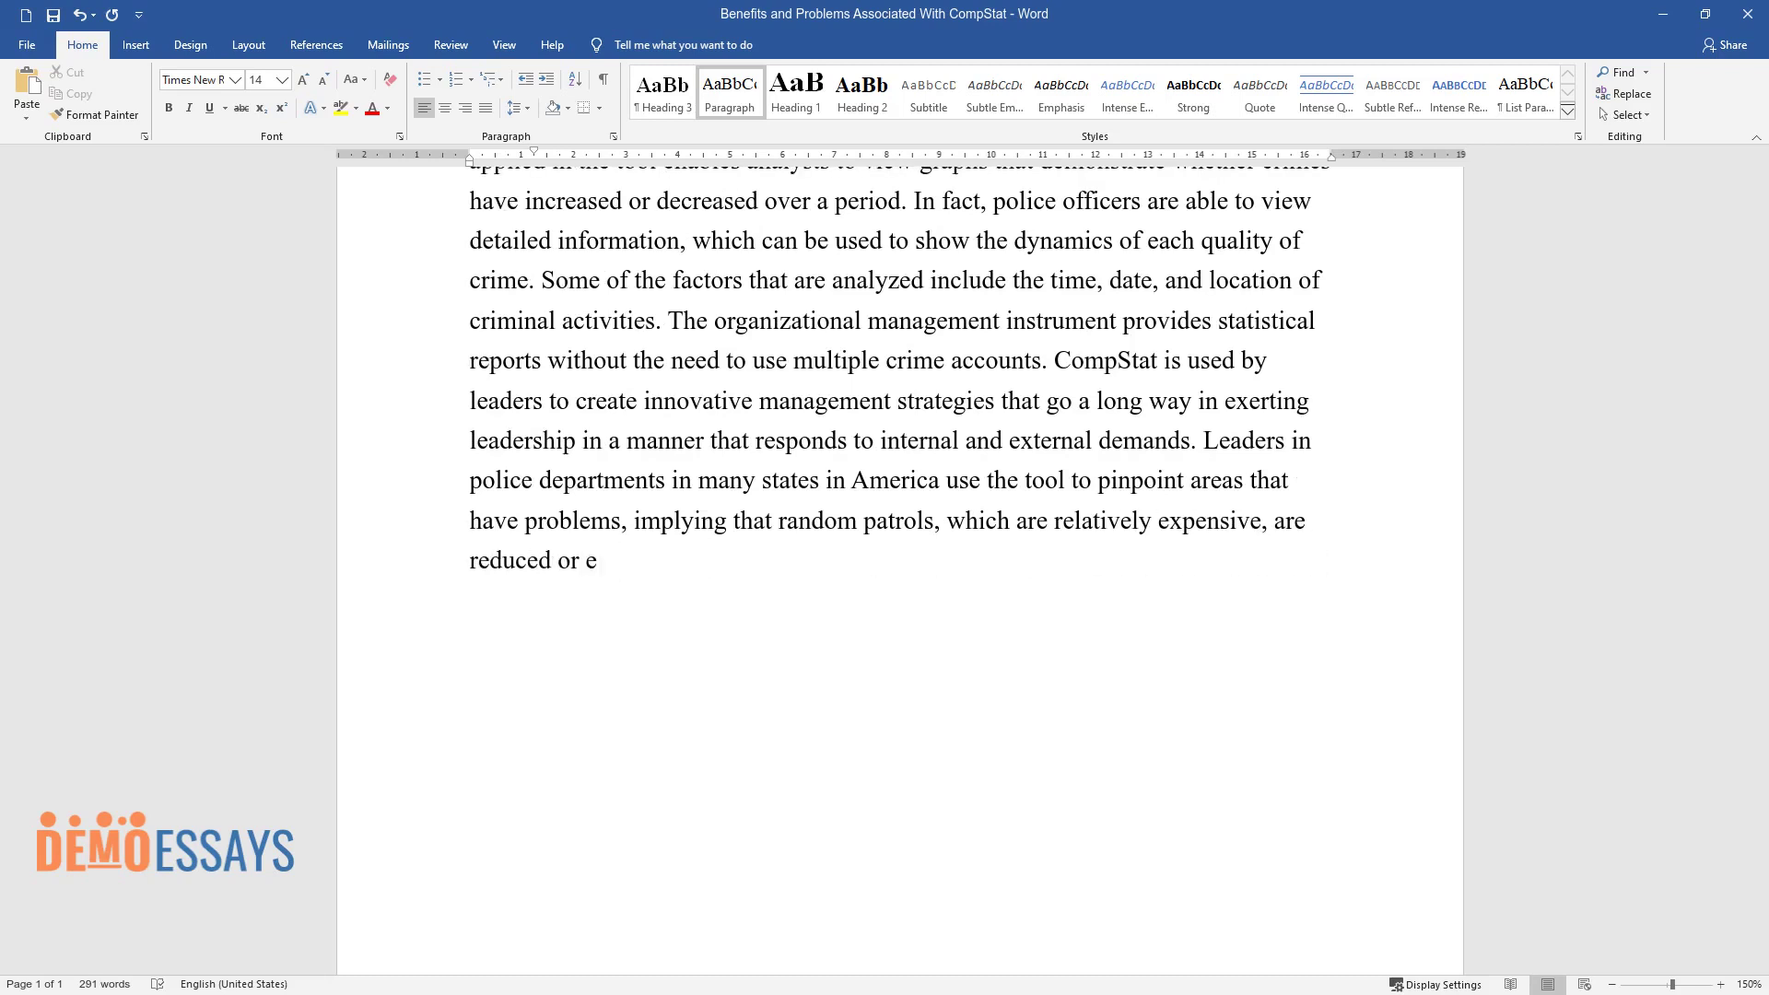
pyautogui.write('liminated. As a strategic management tool, CompStat is used by manag')
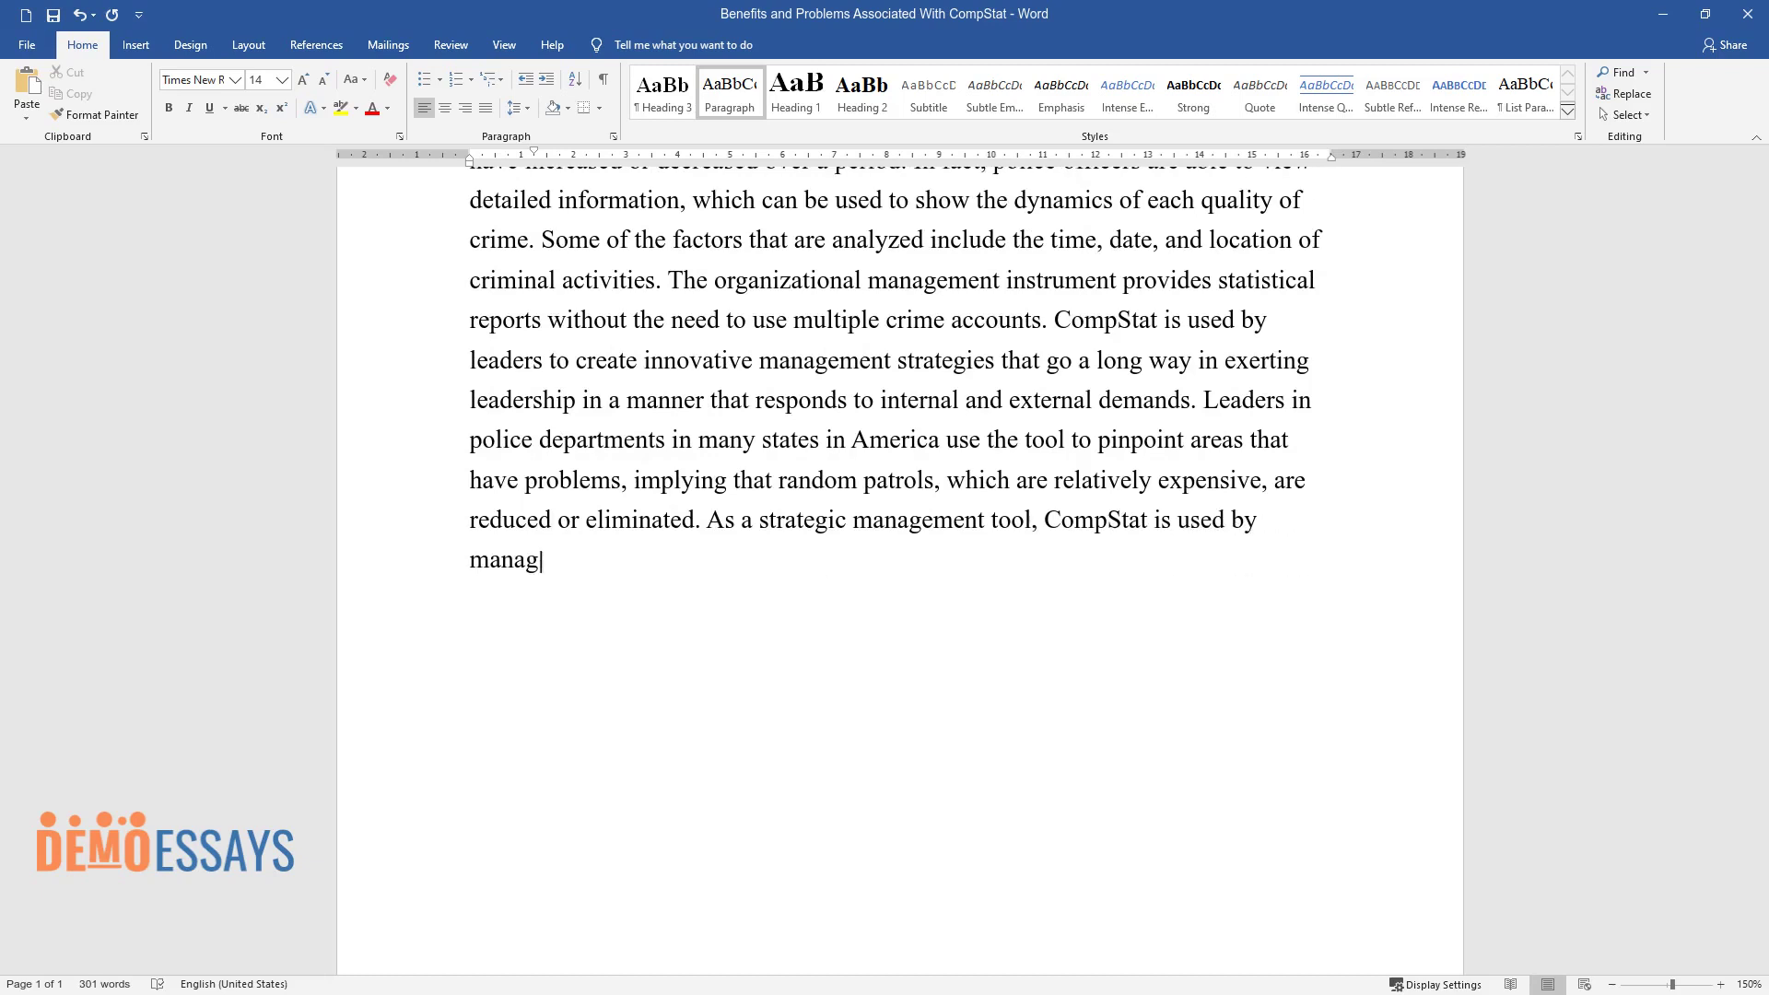
pyautogui.write('ers to determine locations where p')
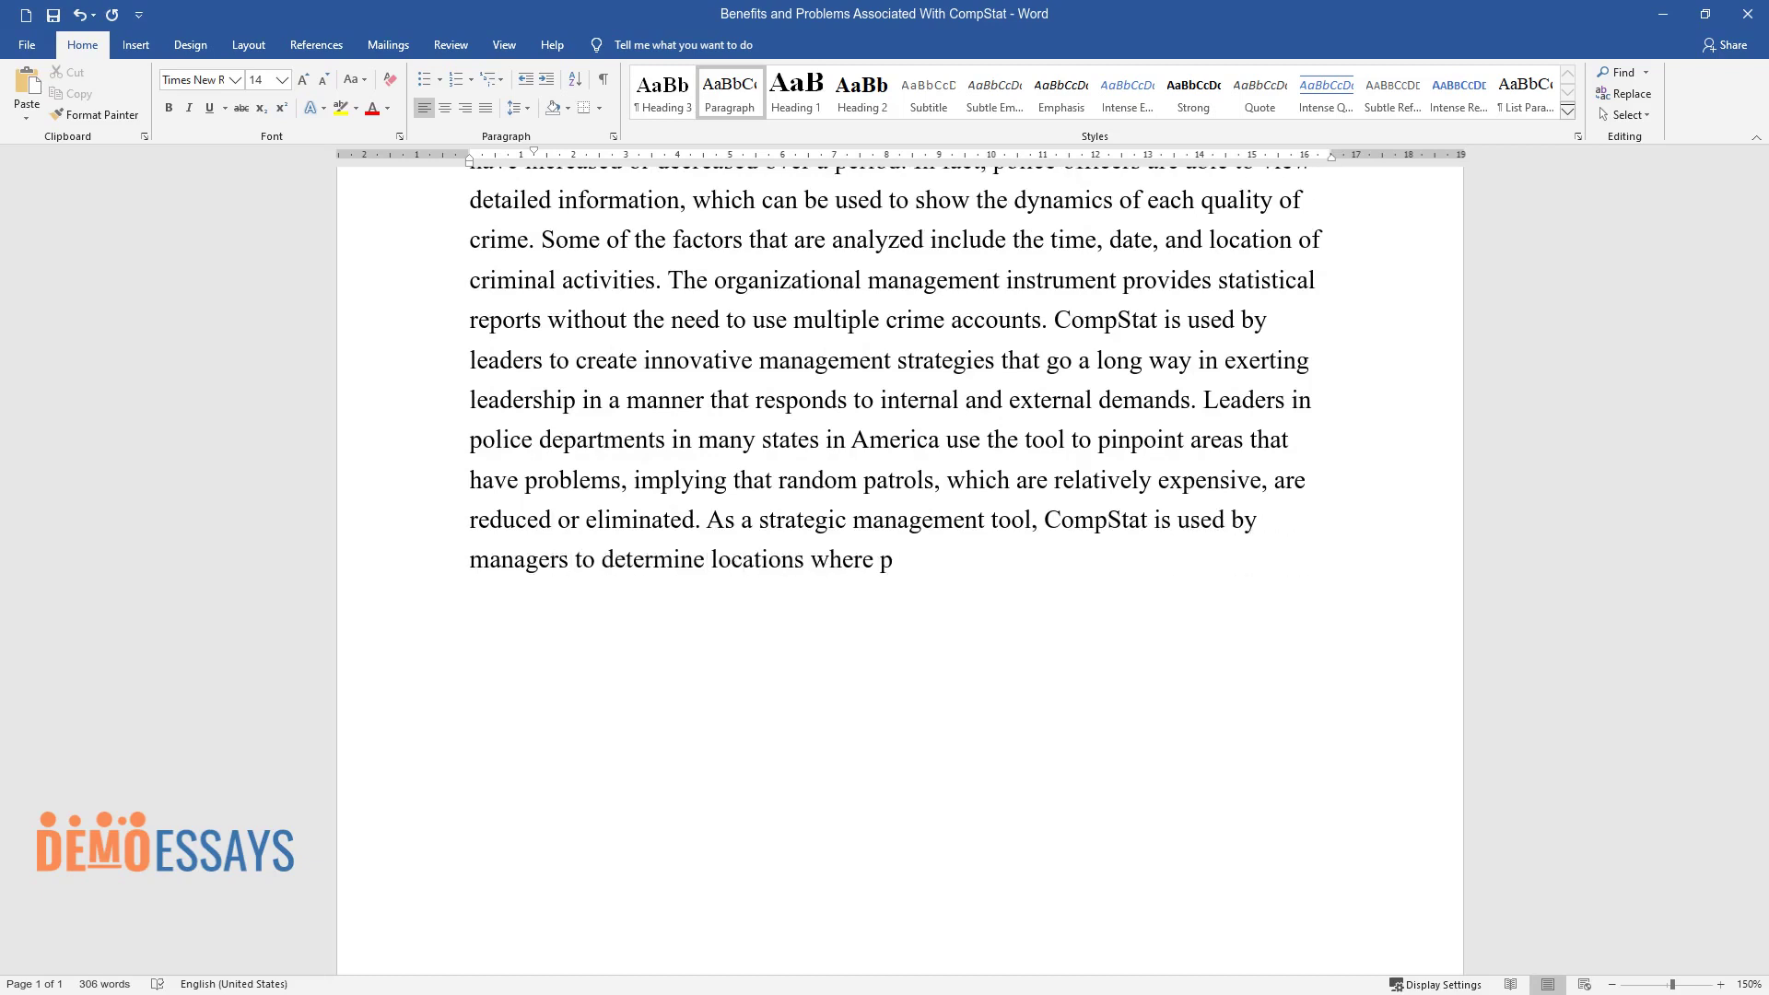
pyautogui.write('olice officers meet or exceed obje')
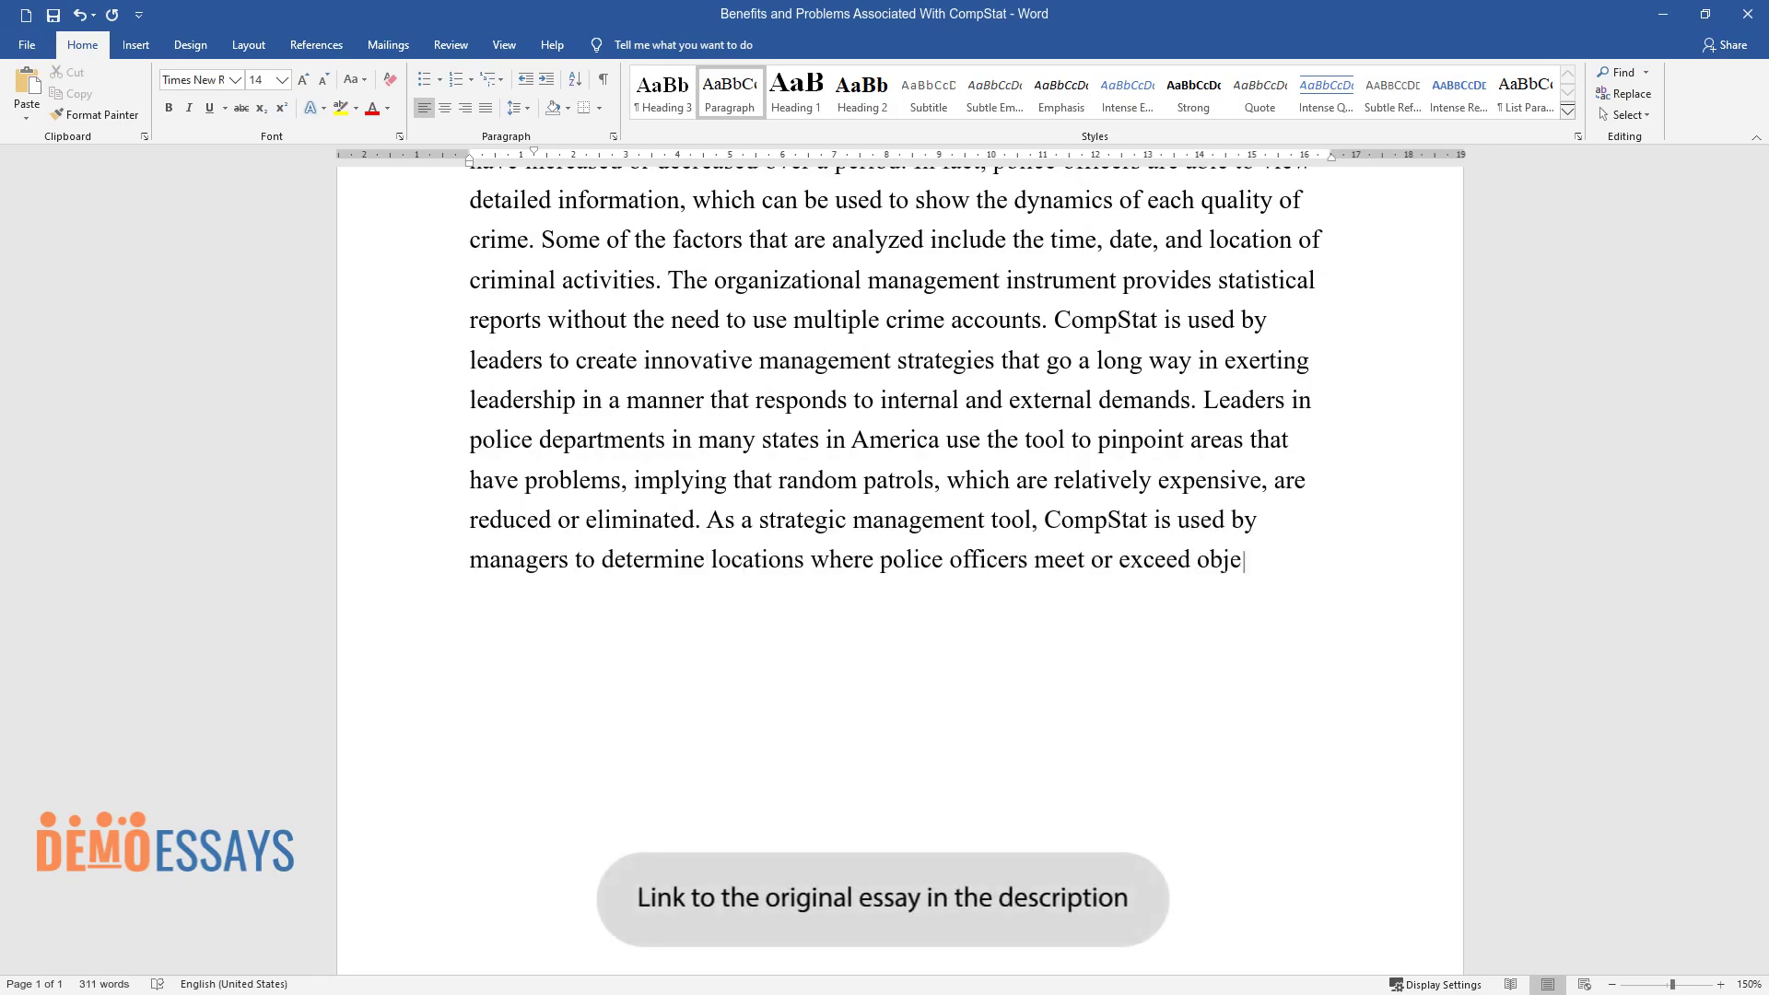
pyautogui.write('ctives and offer positive acknowledgments.')
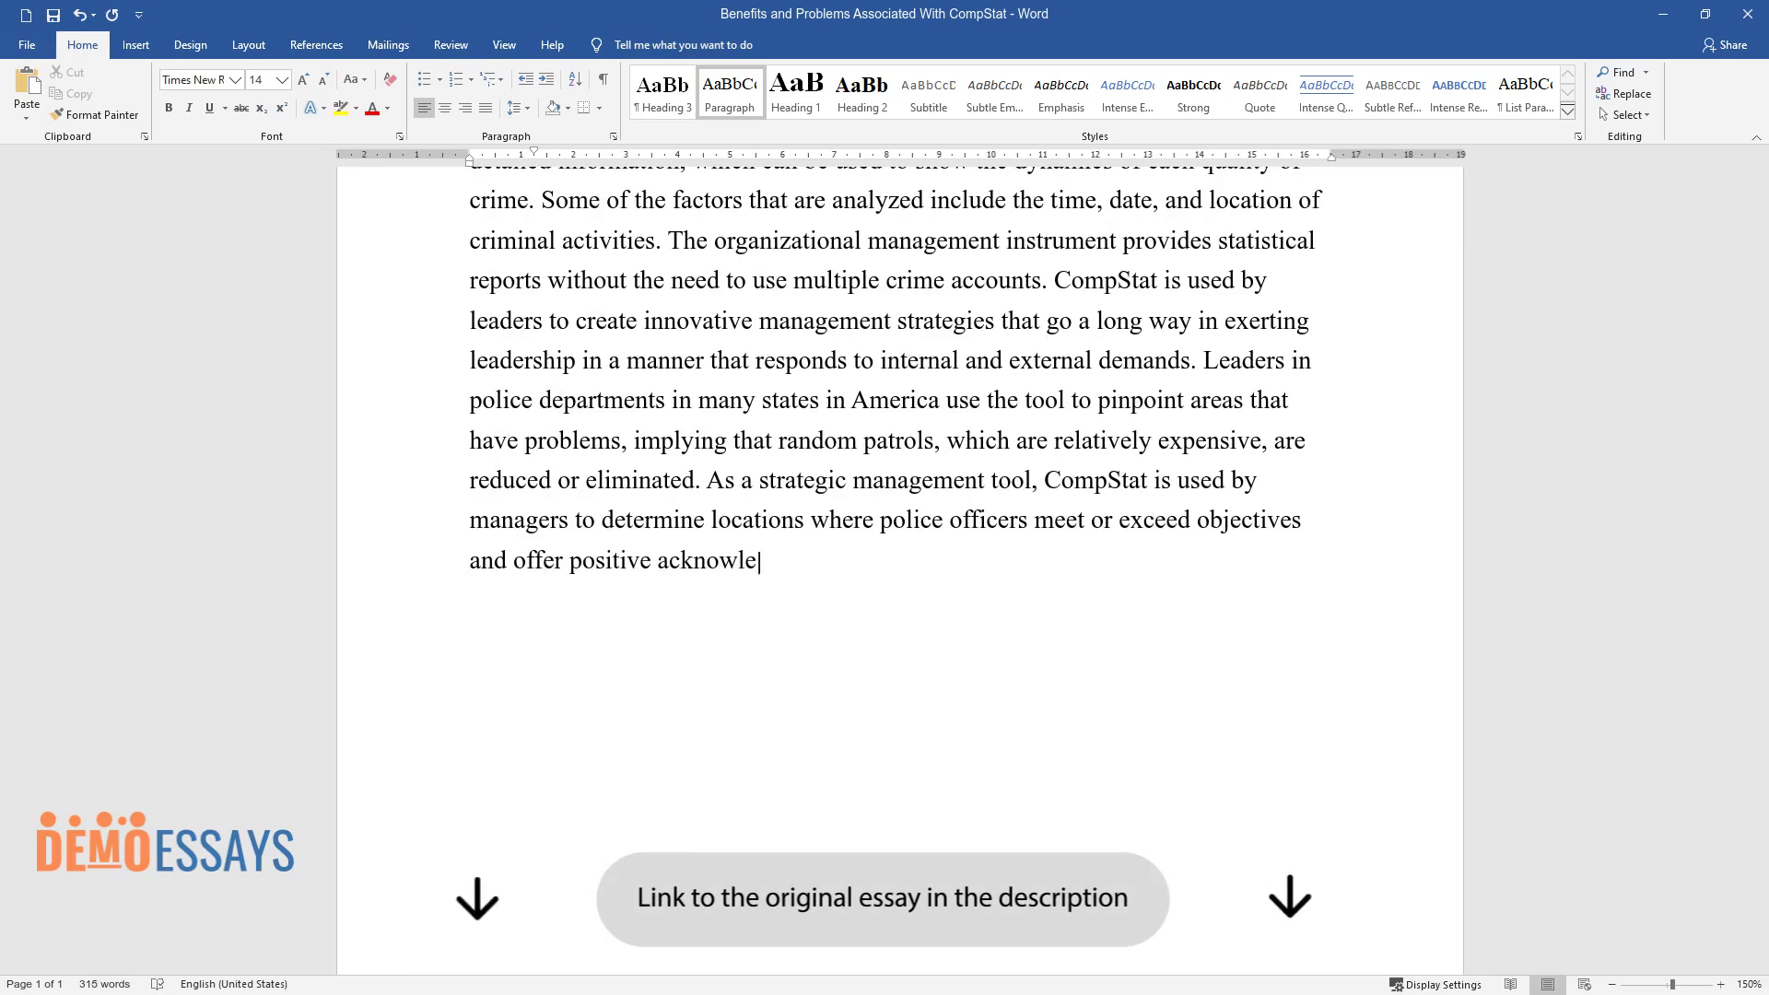
pyautogui.hotkey('ctrl', 'Return')
pyautogui.hotkey('ctrl', 'alt', '2')
# Add the 'Problems Associated With CompStat' heading and its paragraph on critics and falsified crime statistics
pyautogui.write('Proble')
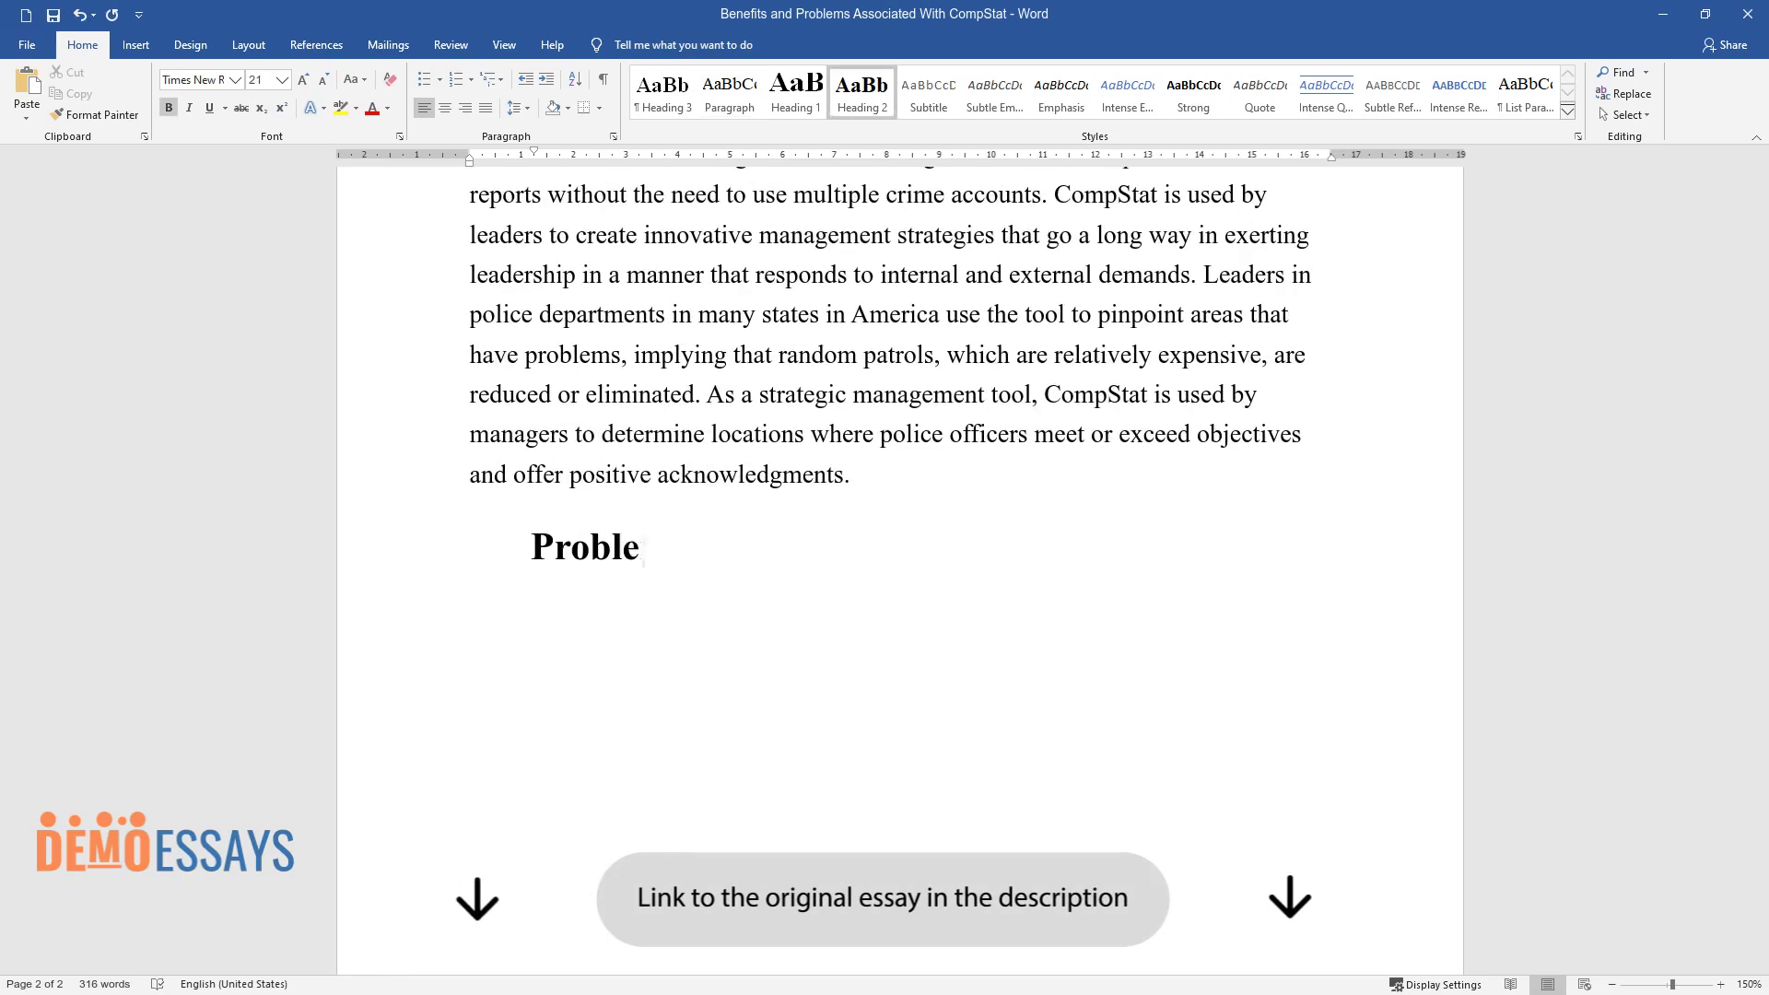
pyautogui.write('ms Associated With CompStat')
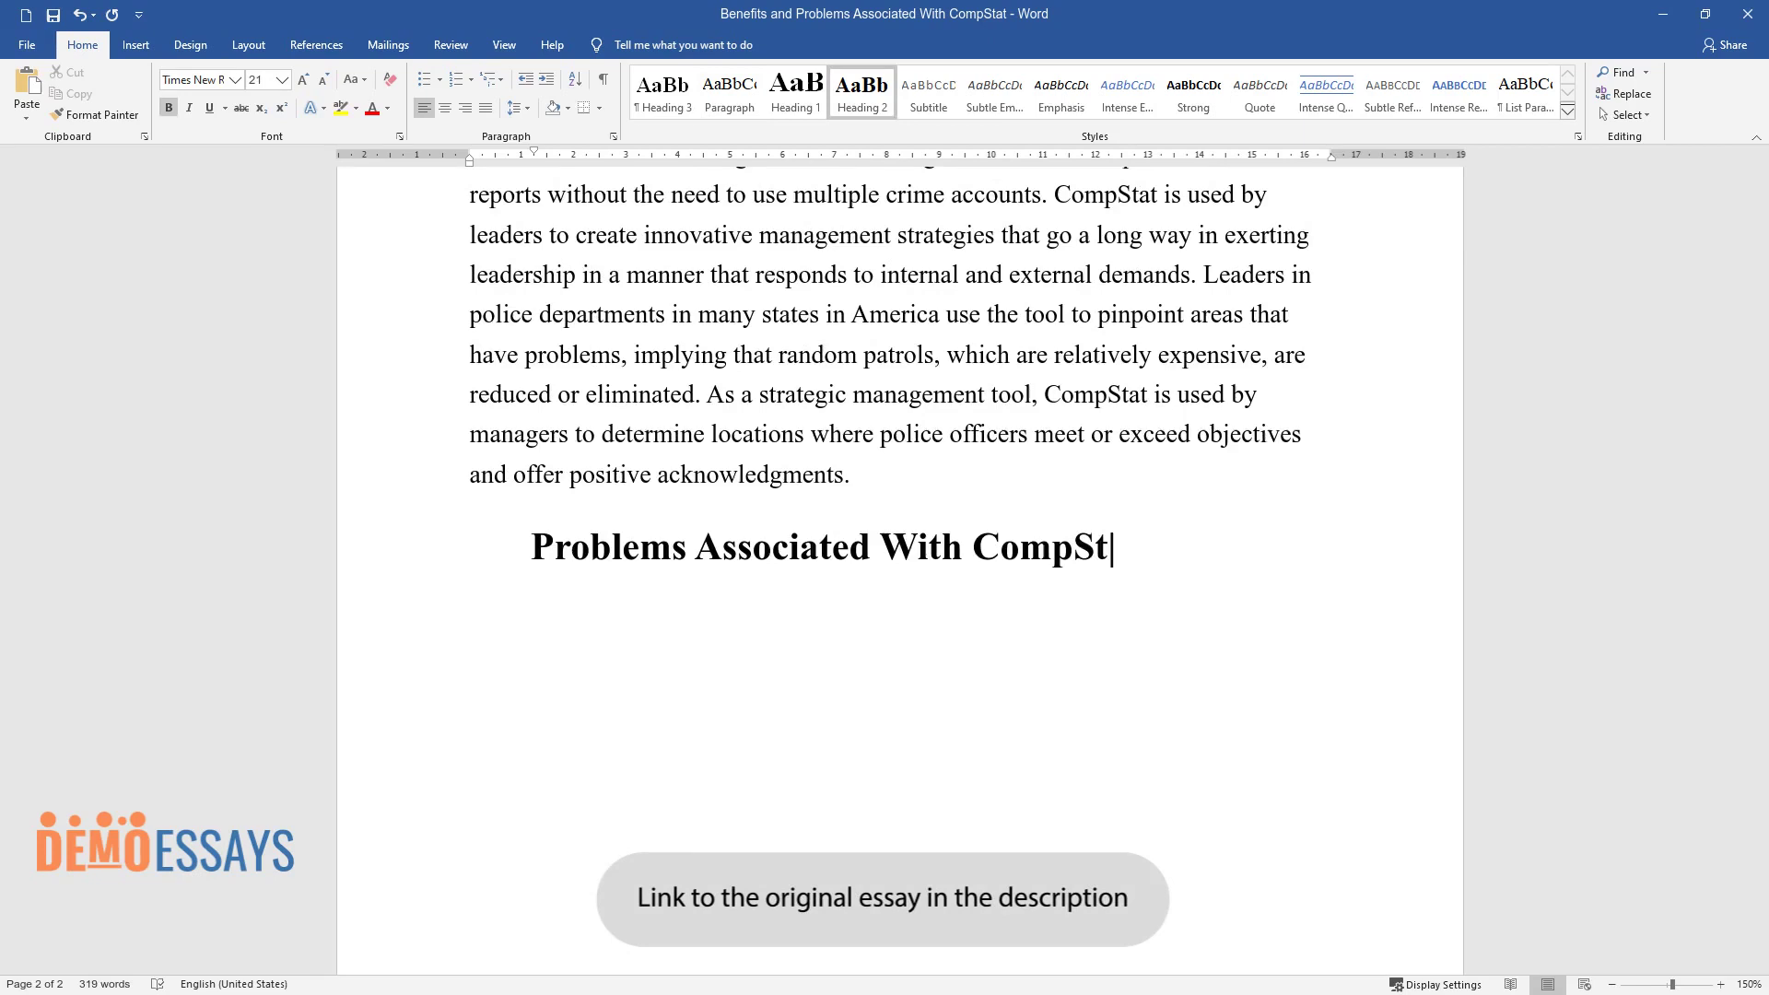
pyautogui.press('Return')
pyautogui.write('Many criti')
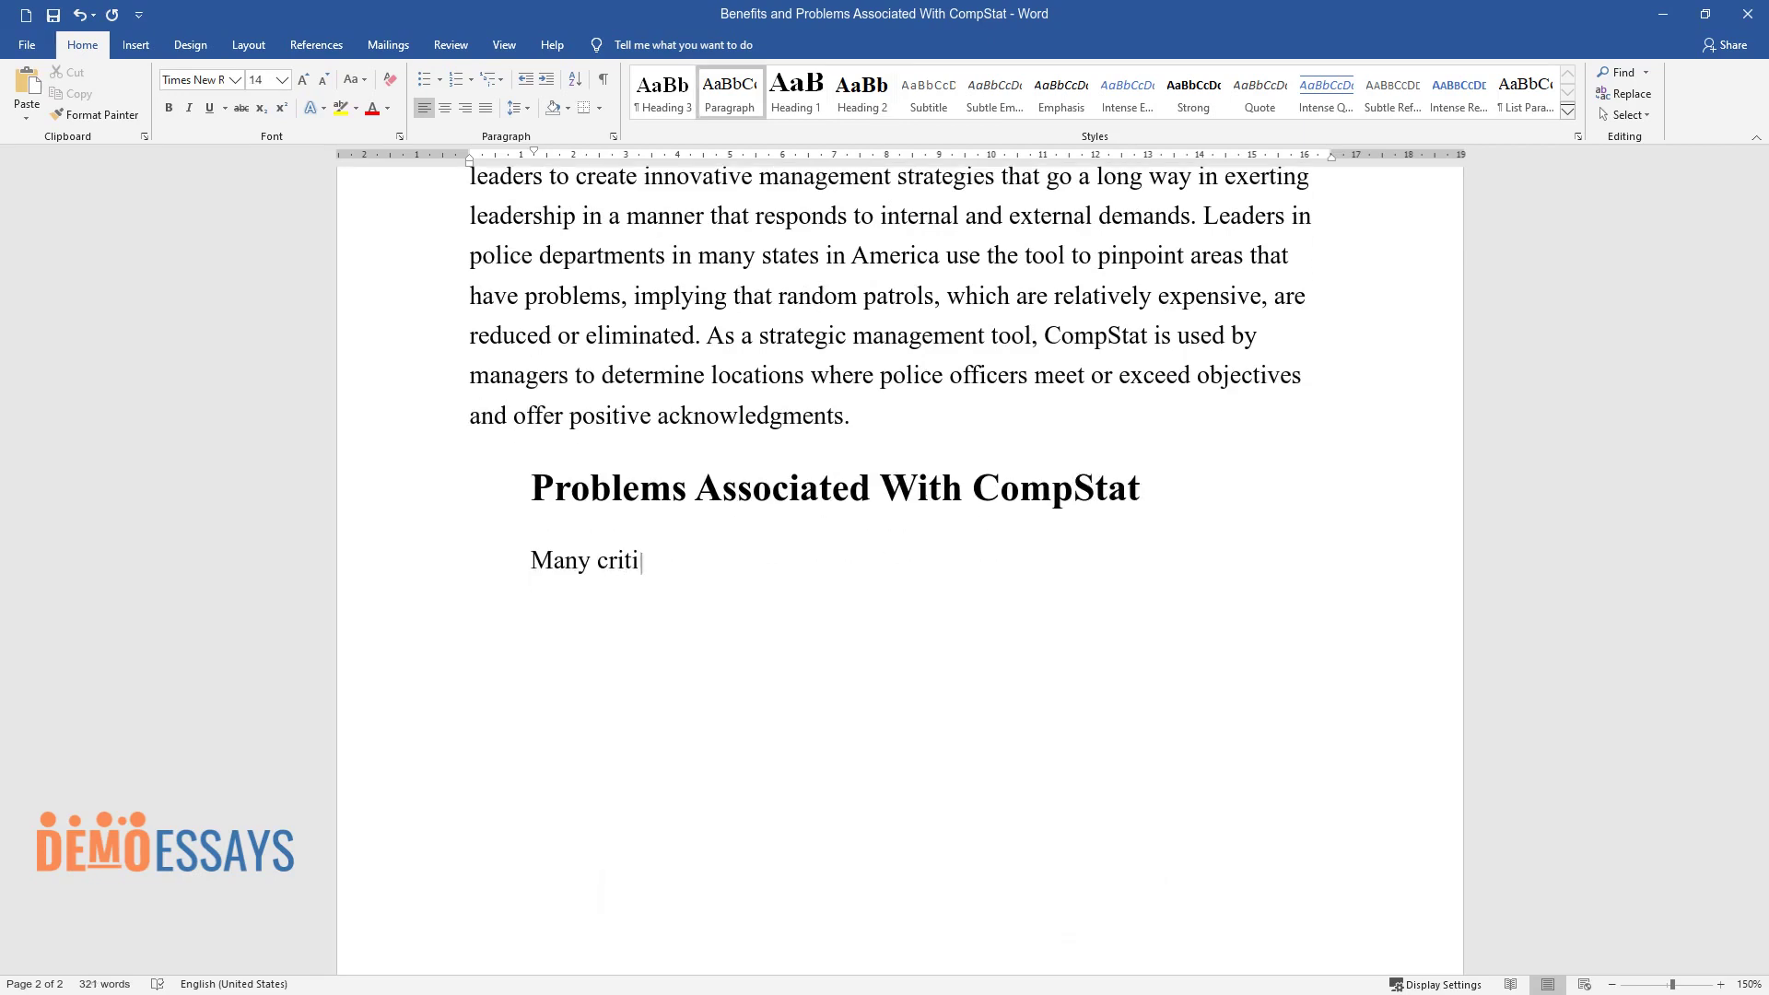
pyautogui.write('cs have argued that the organization')
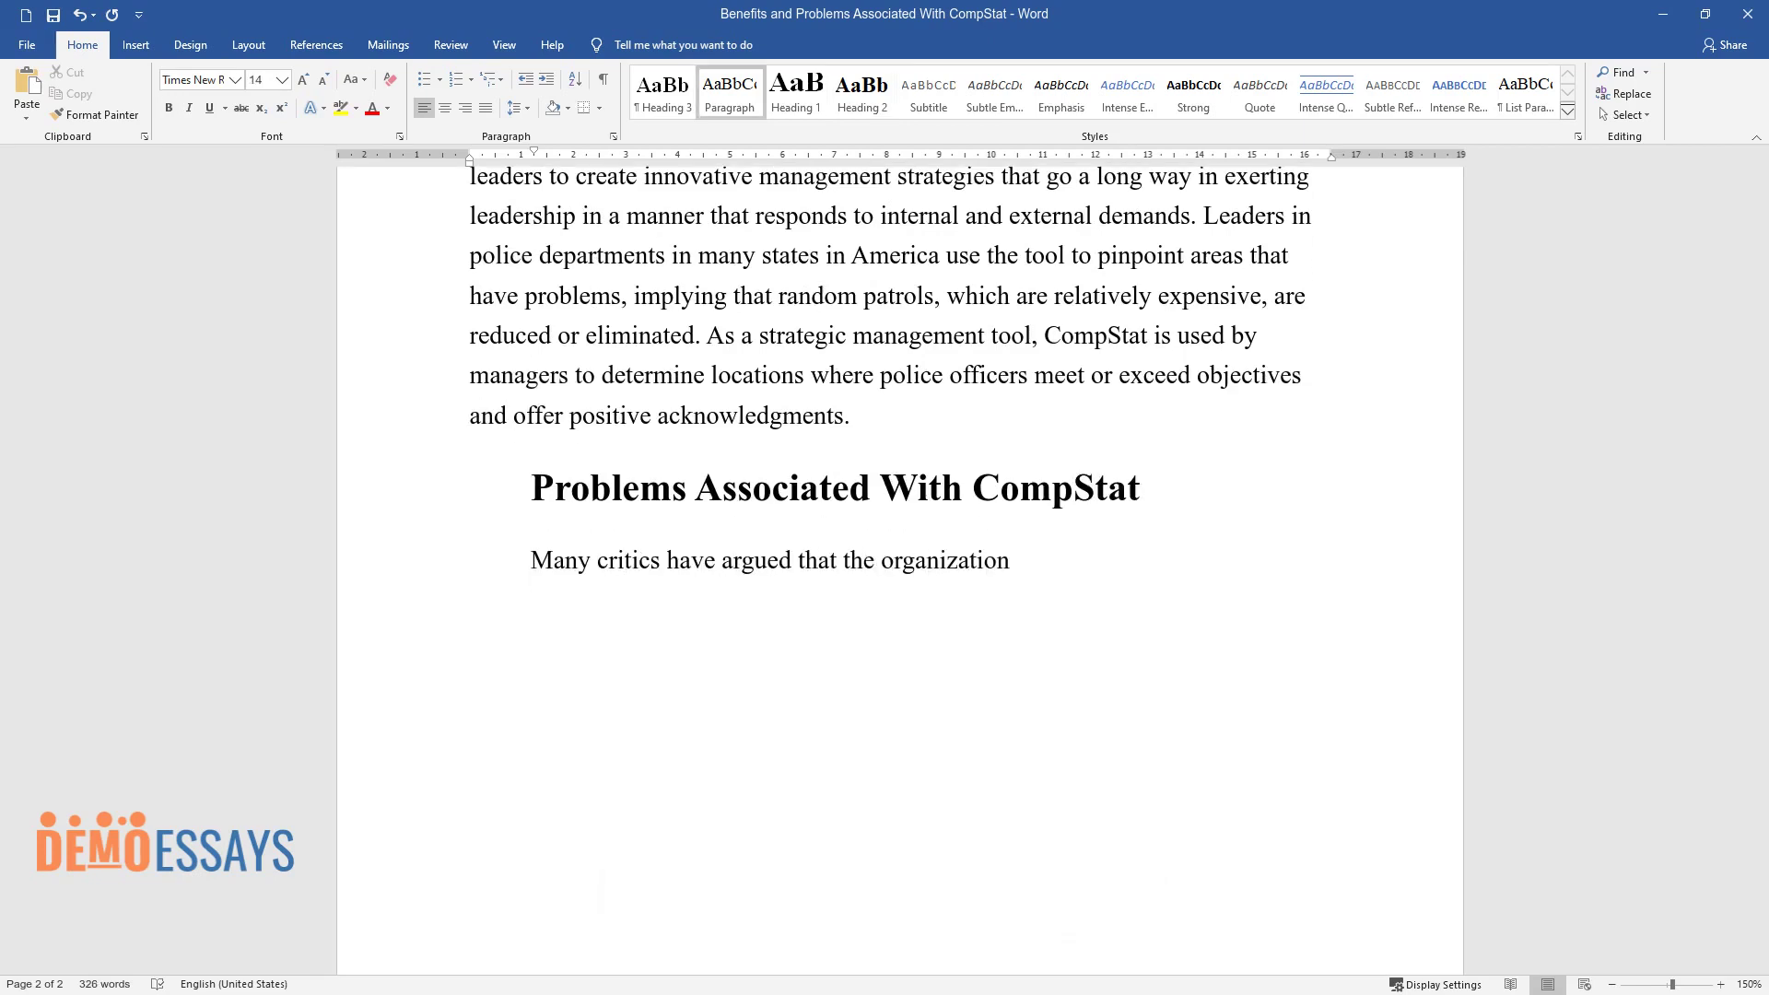
pyautogui.write('al management program might deter police officers from taking crime repo')
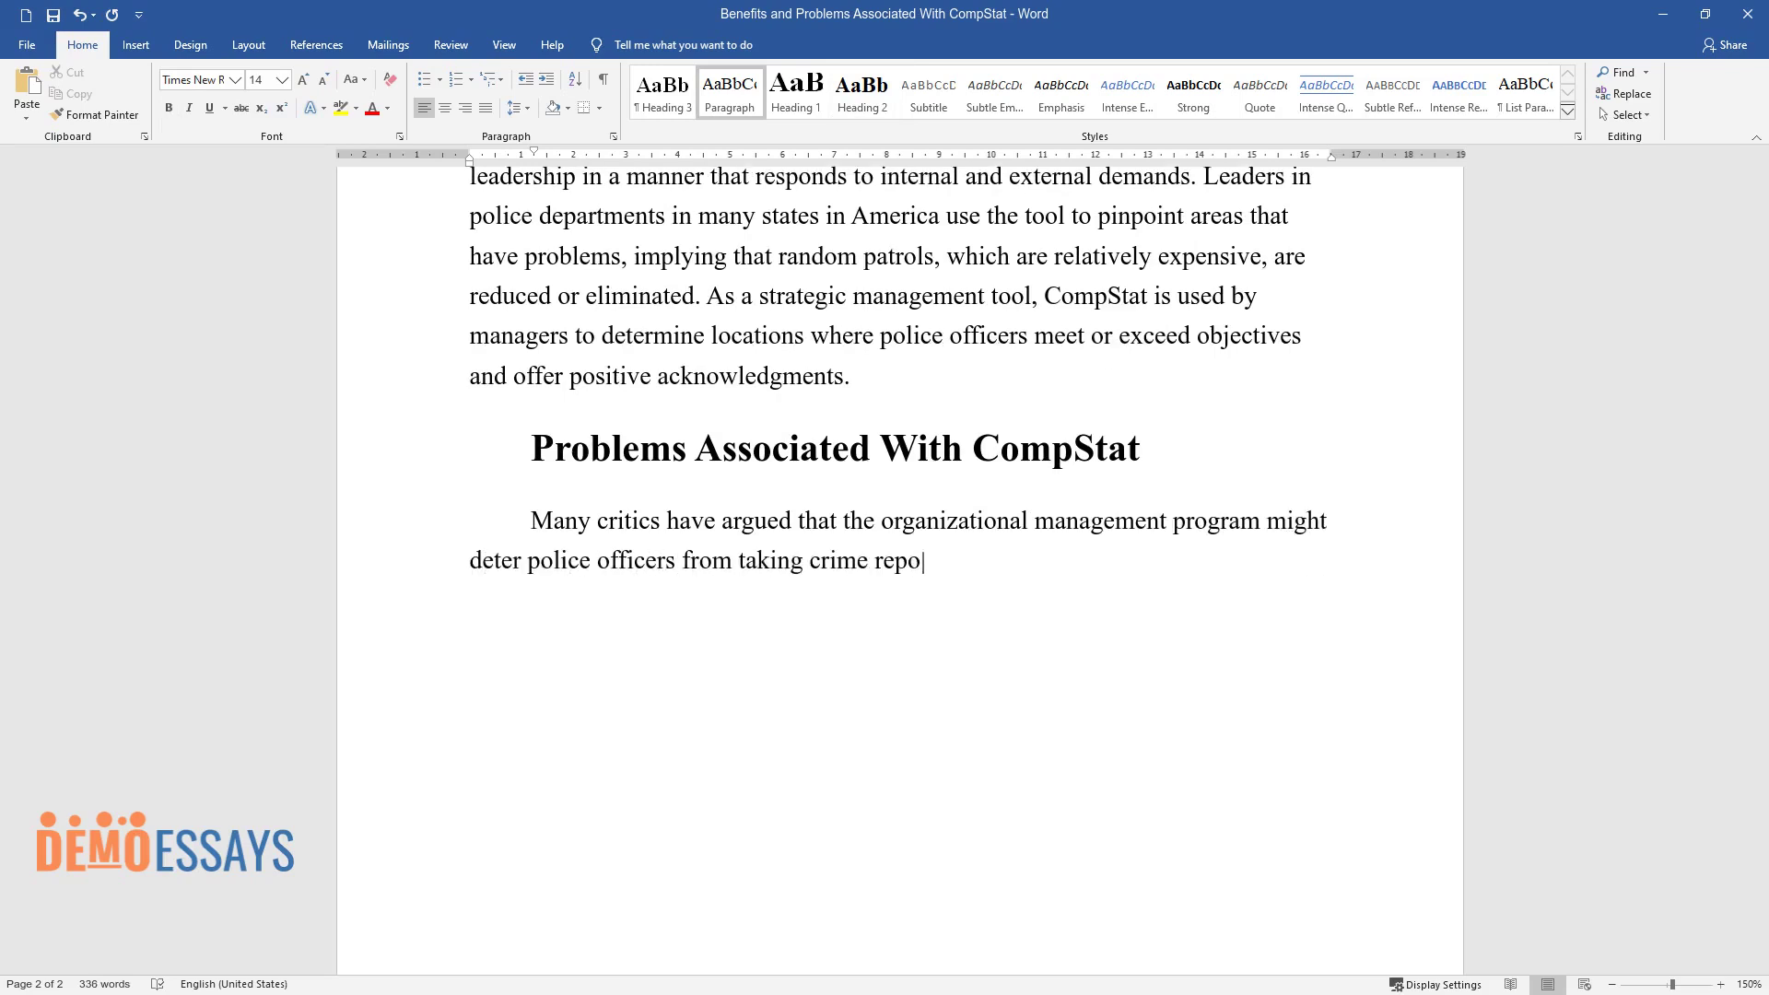
pyautogui.write('rts in society to falsely claim that')
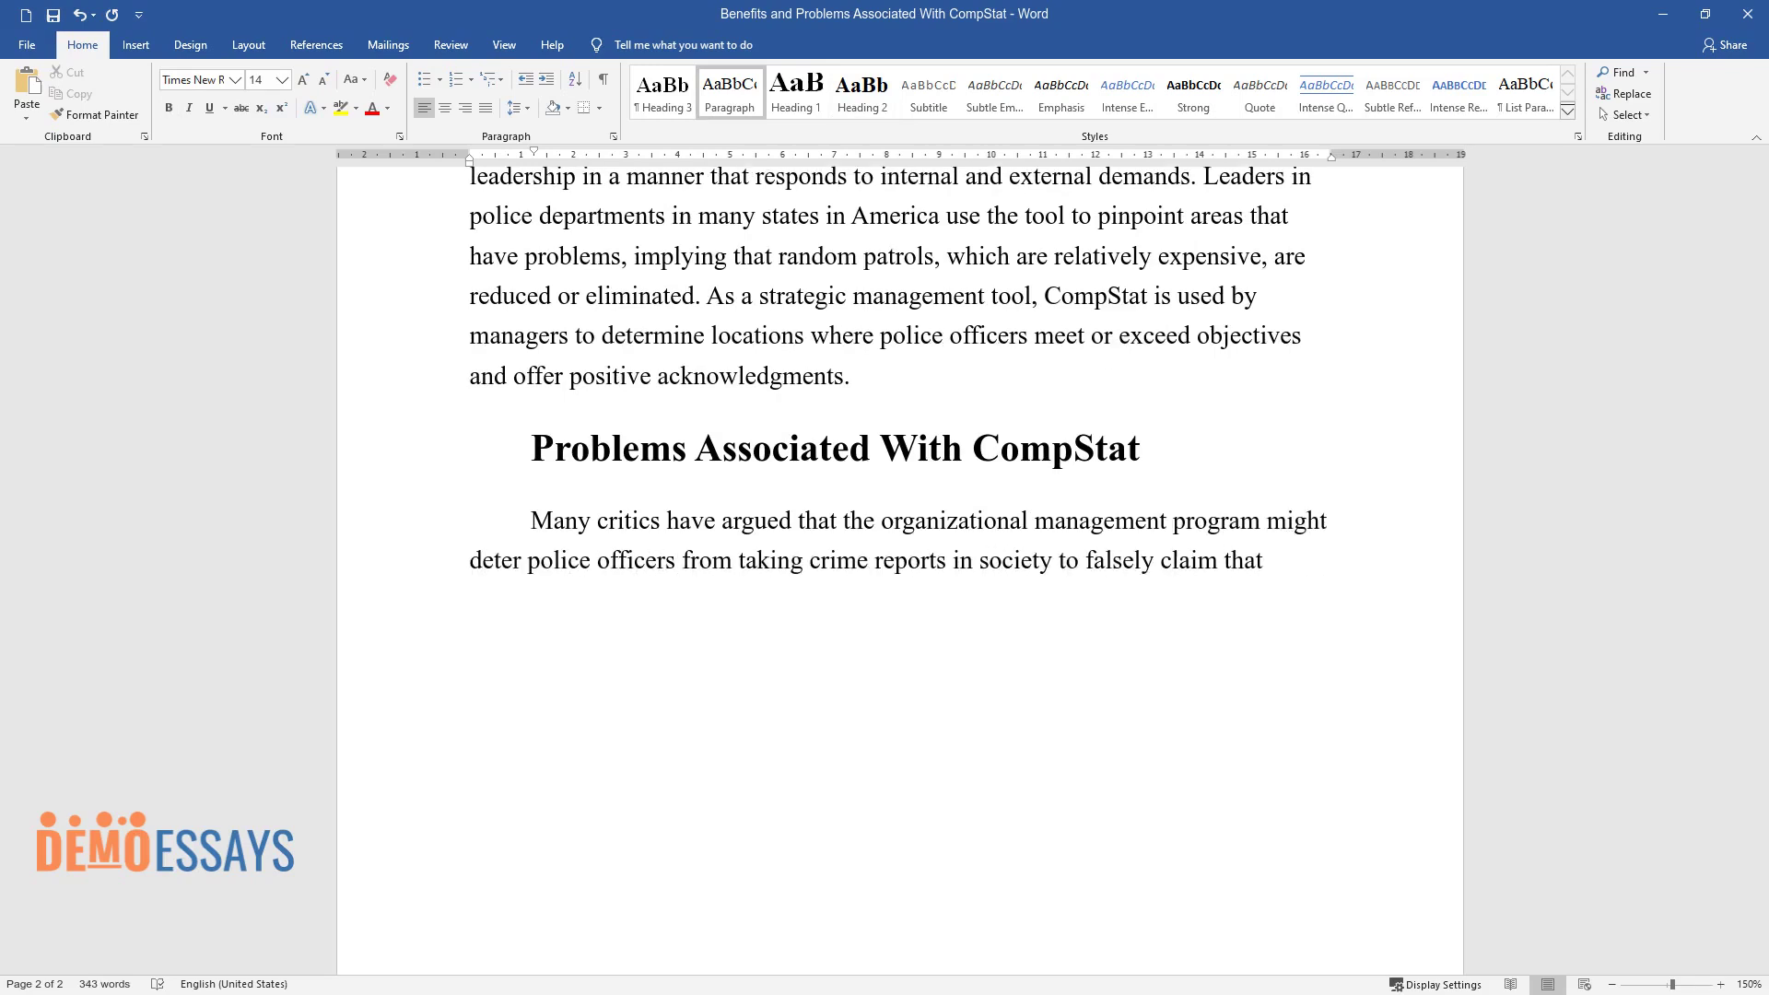
pyautogui.write(' problems in the community are reducing. In fact, there are allegations t')
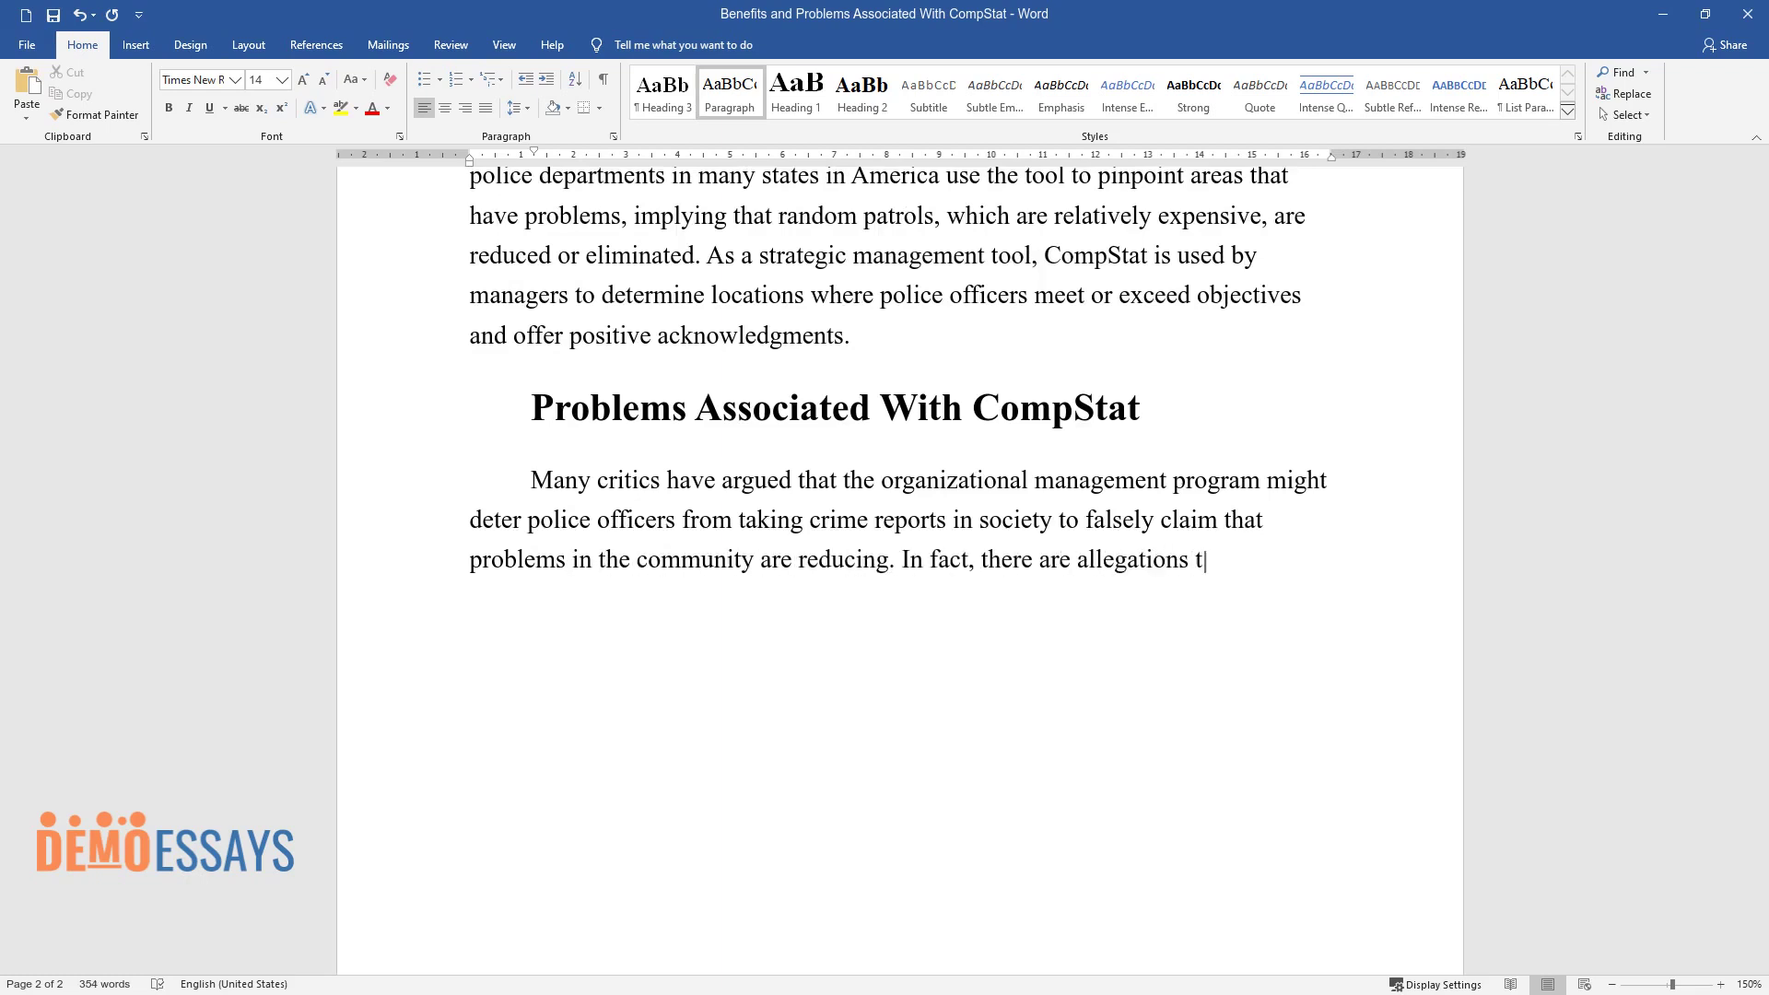
pyautogui.write('hat supervisors and commanders who are under pressure to reduce crime rates annually falsify crime statistics to retain their jobs. Another proble')
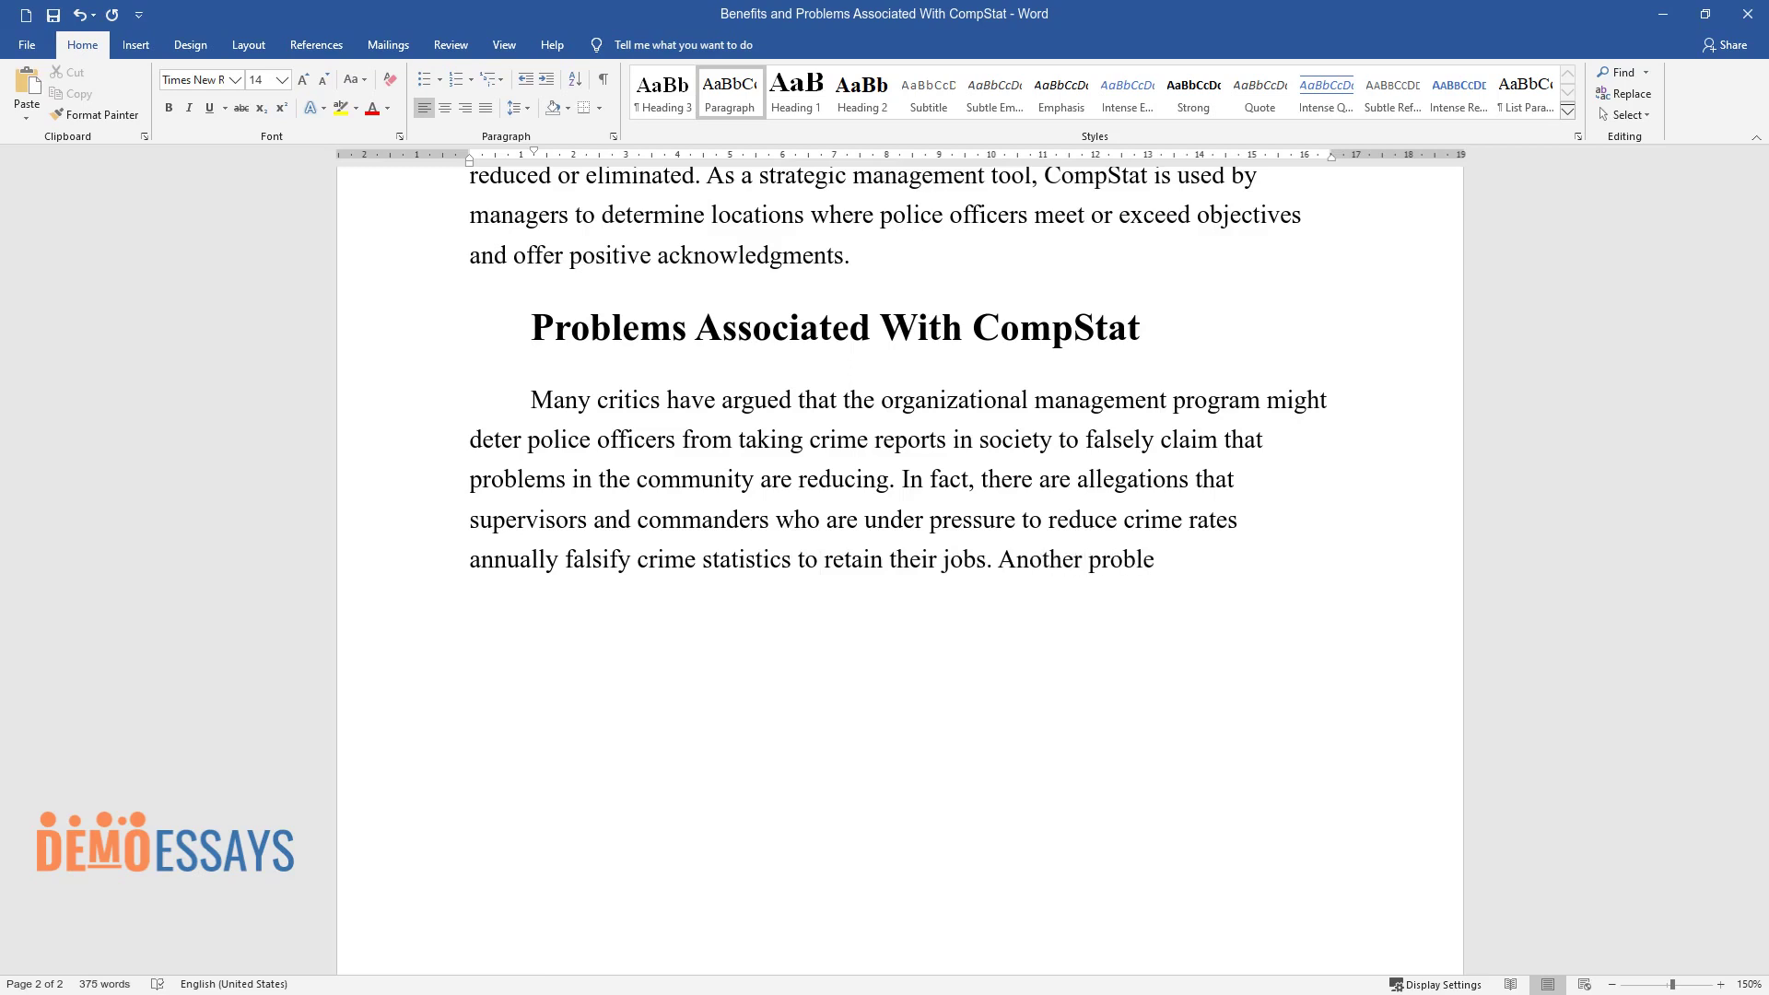
pyautogui.write('m associated with the use of CompSta')
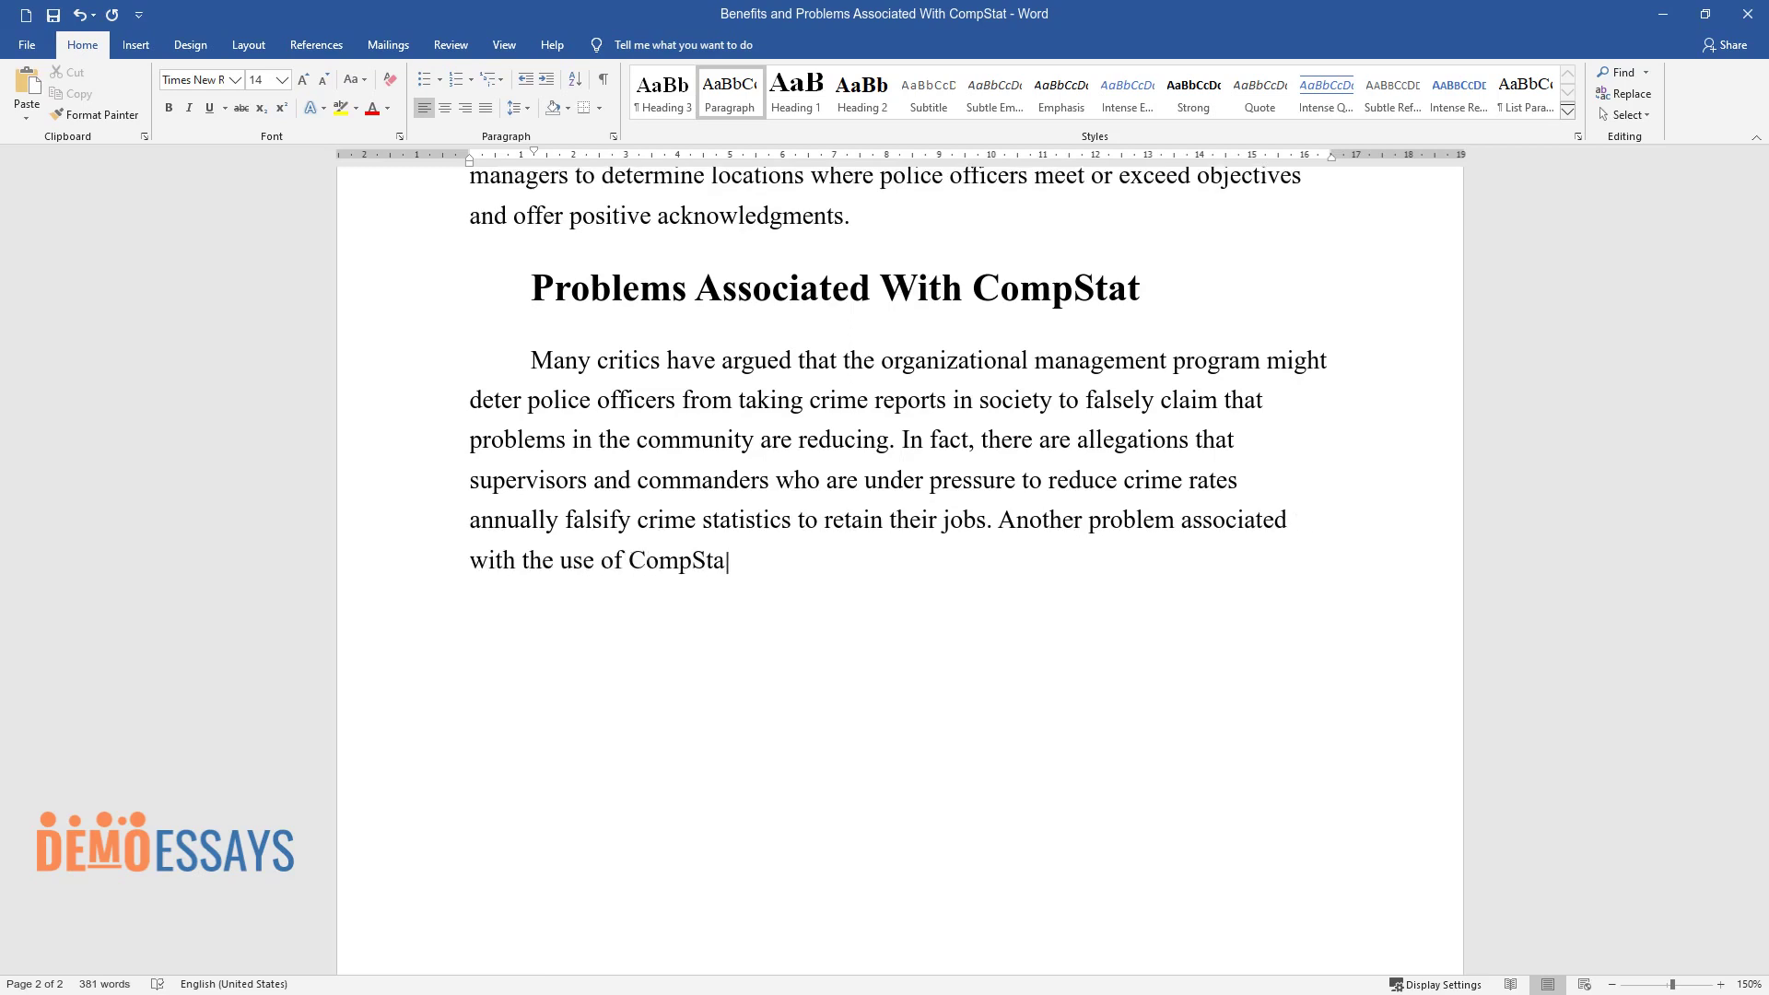
pyautogui.write('t is that it leads to negative impacts on workers and financial disbursements for the reason that some commun')
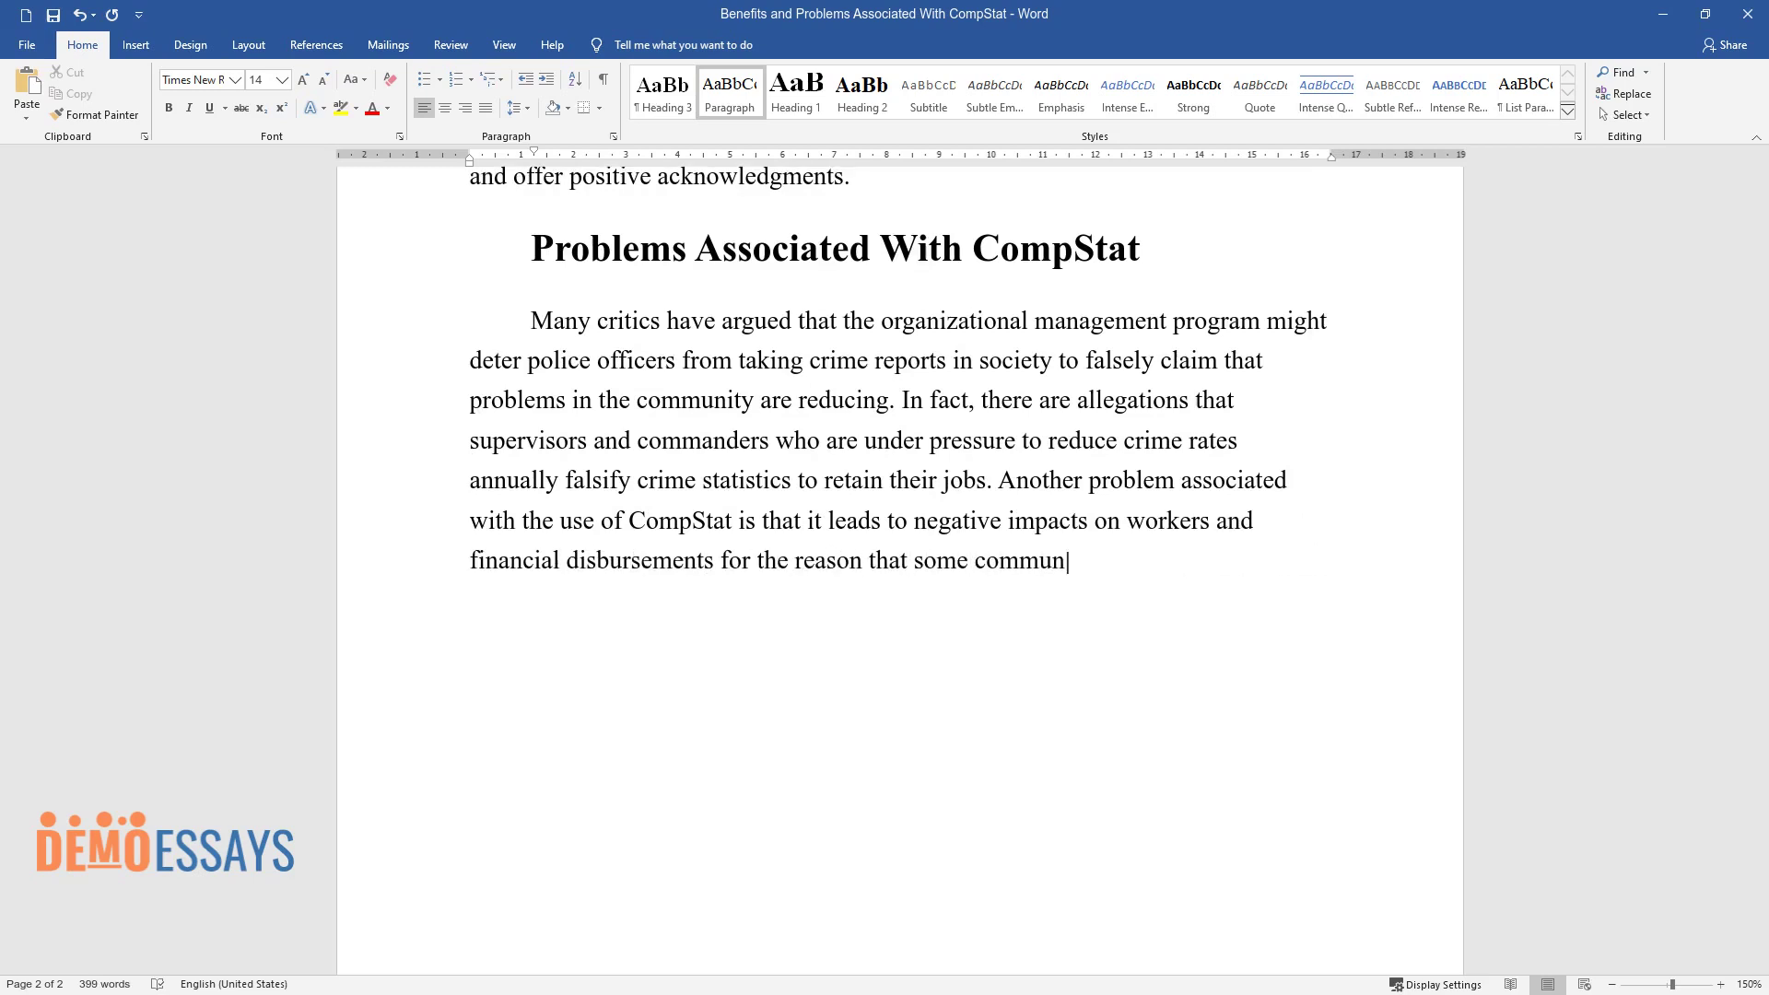
pyautogui.write('ities are not allocated adequate reso')
pyautogui.write('urces to fight crime. This')
pyautogui.write(' is due to the fact that false CompStat reports indicat')
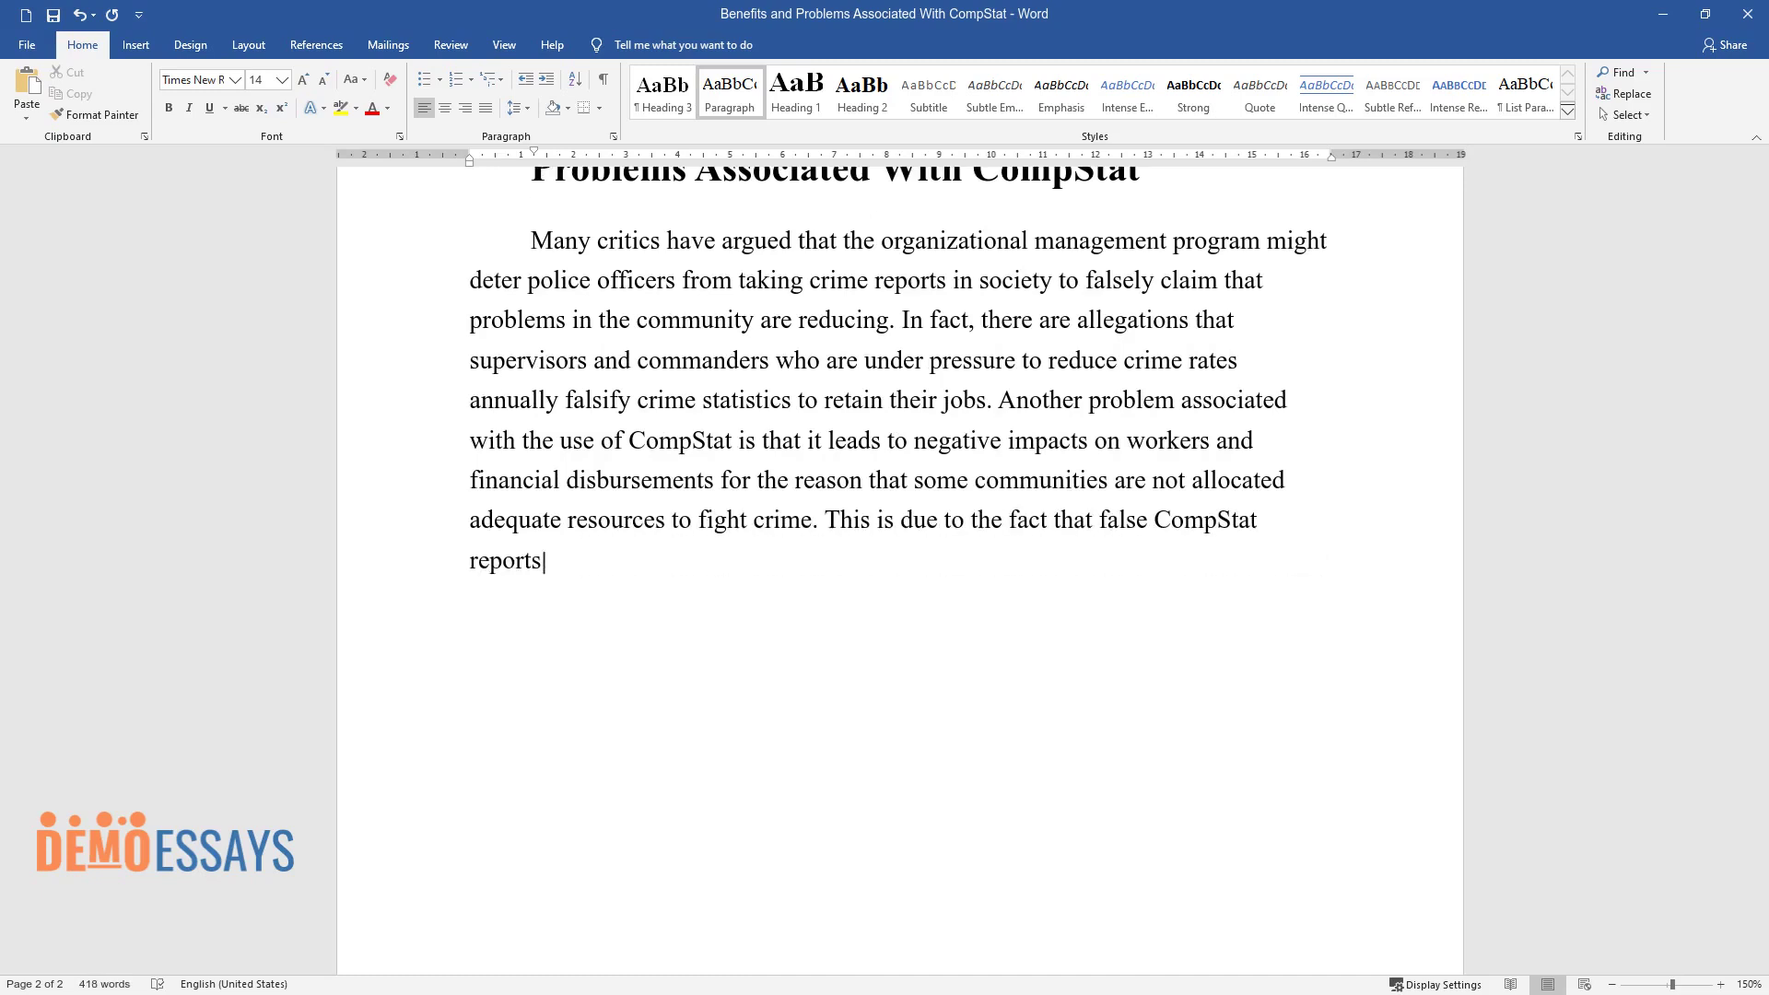
pyautogui.write('e that the crime rates in th')
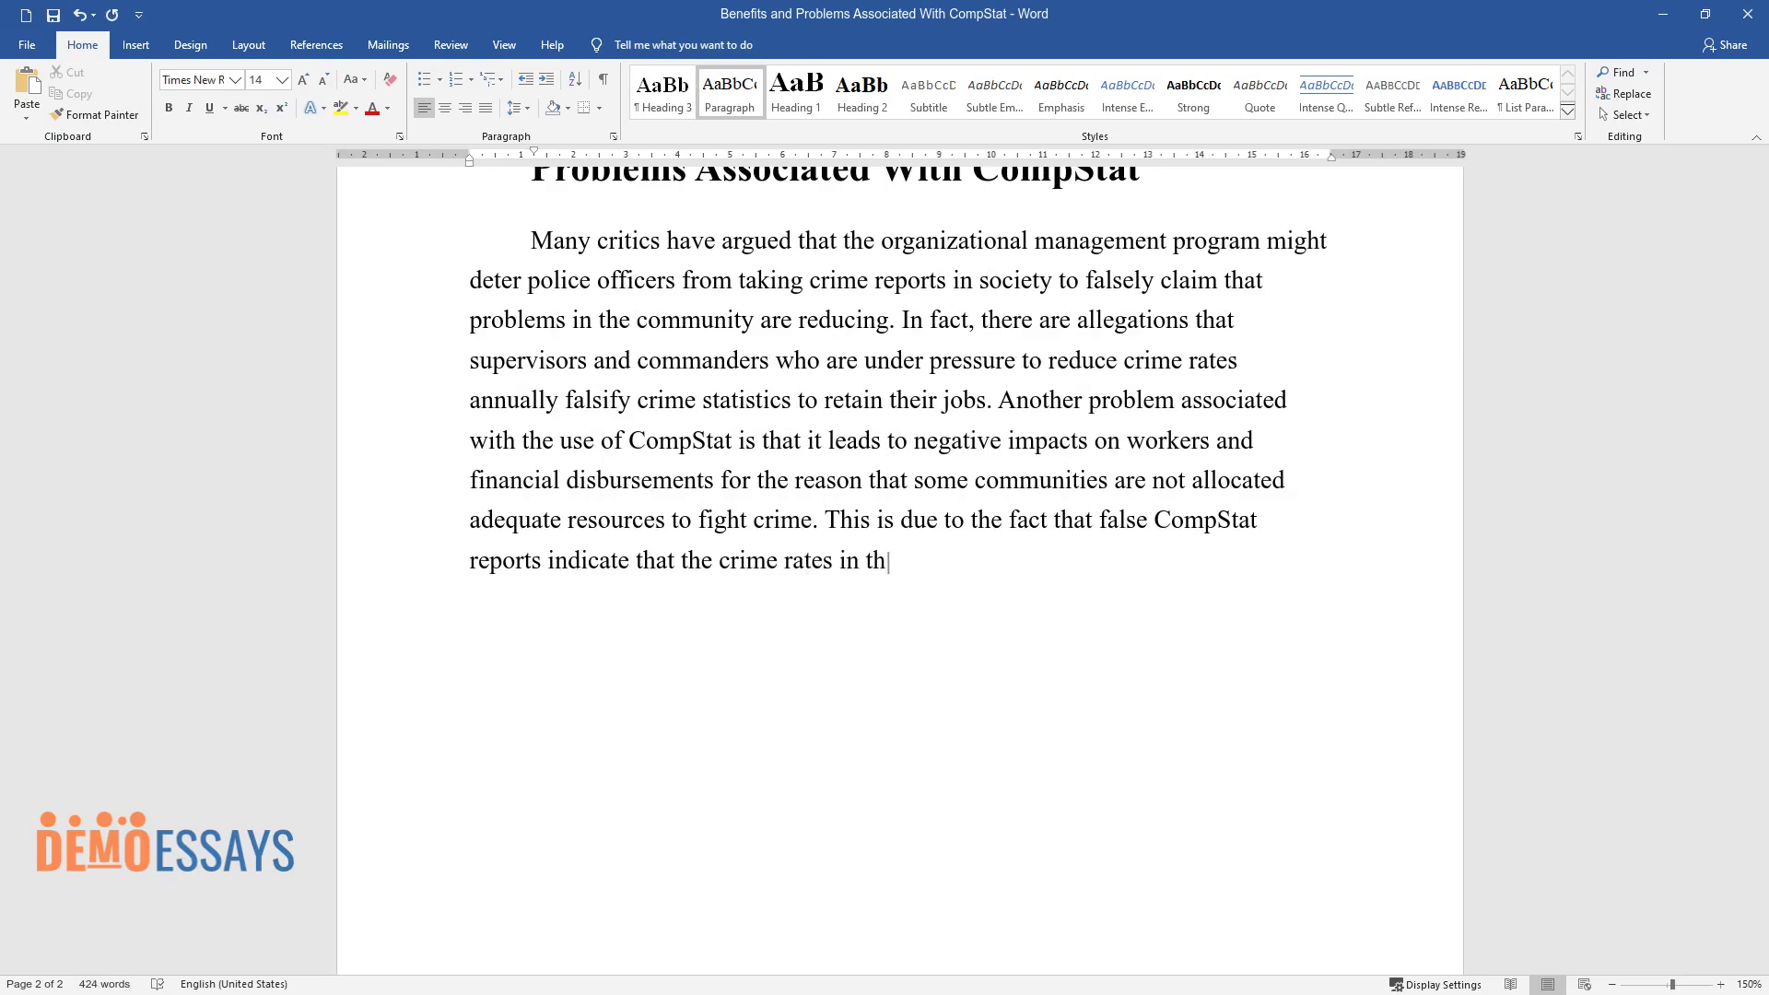
pyautogui.write('e affected communities have reduced remarkably.')
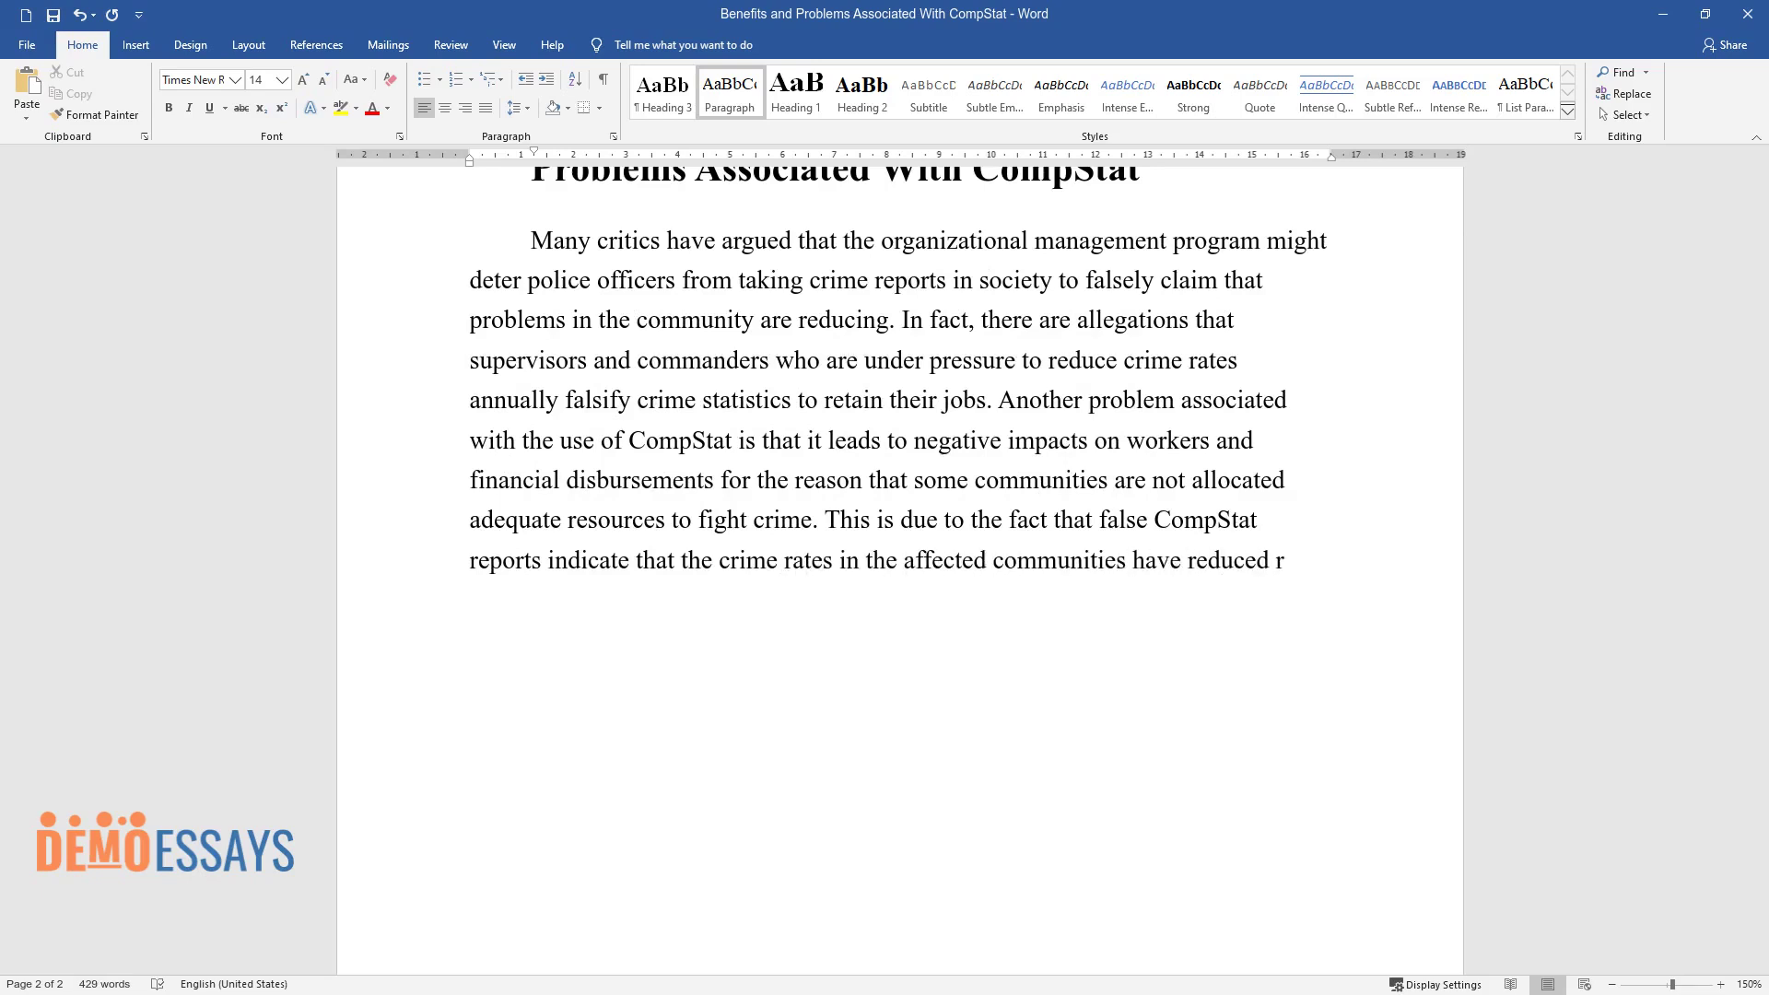
pyautogui.press('Return')
# Add 'The Literature and Match With Current Practice' heading and a paragraph on community policing and CompStat processes
pyautogui.write('The L')
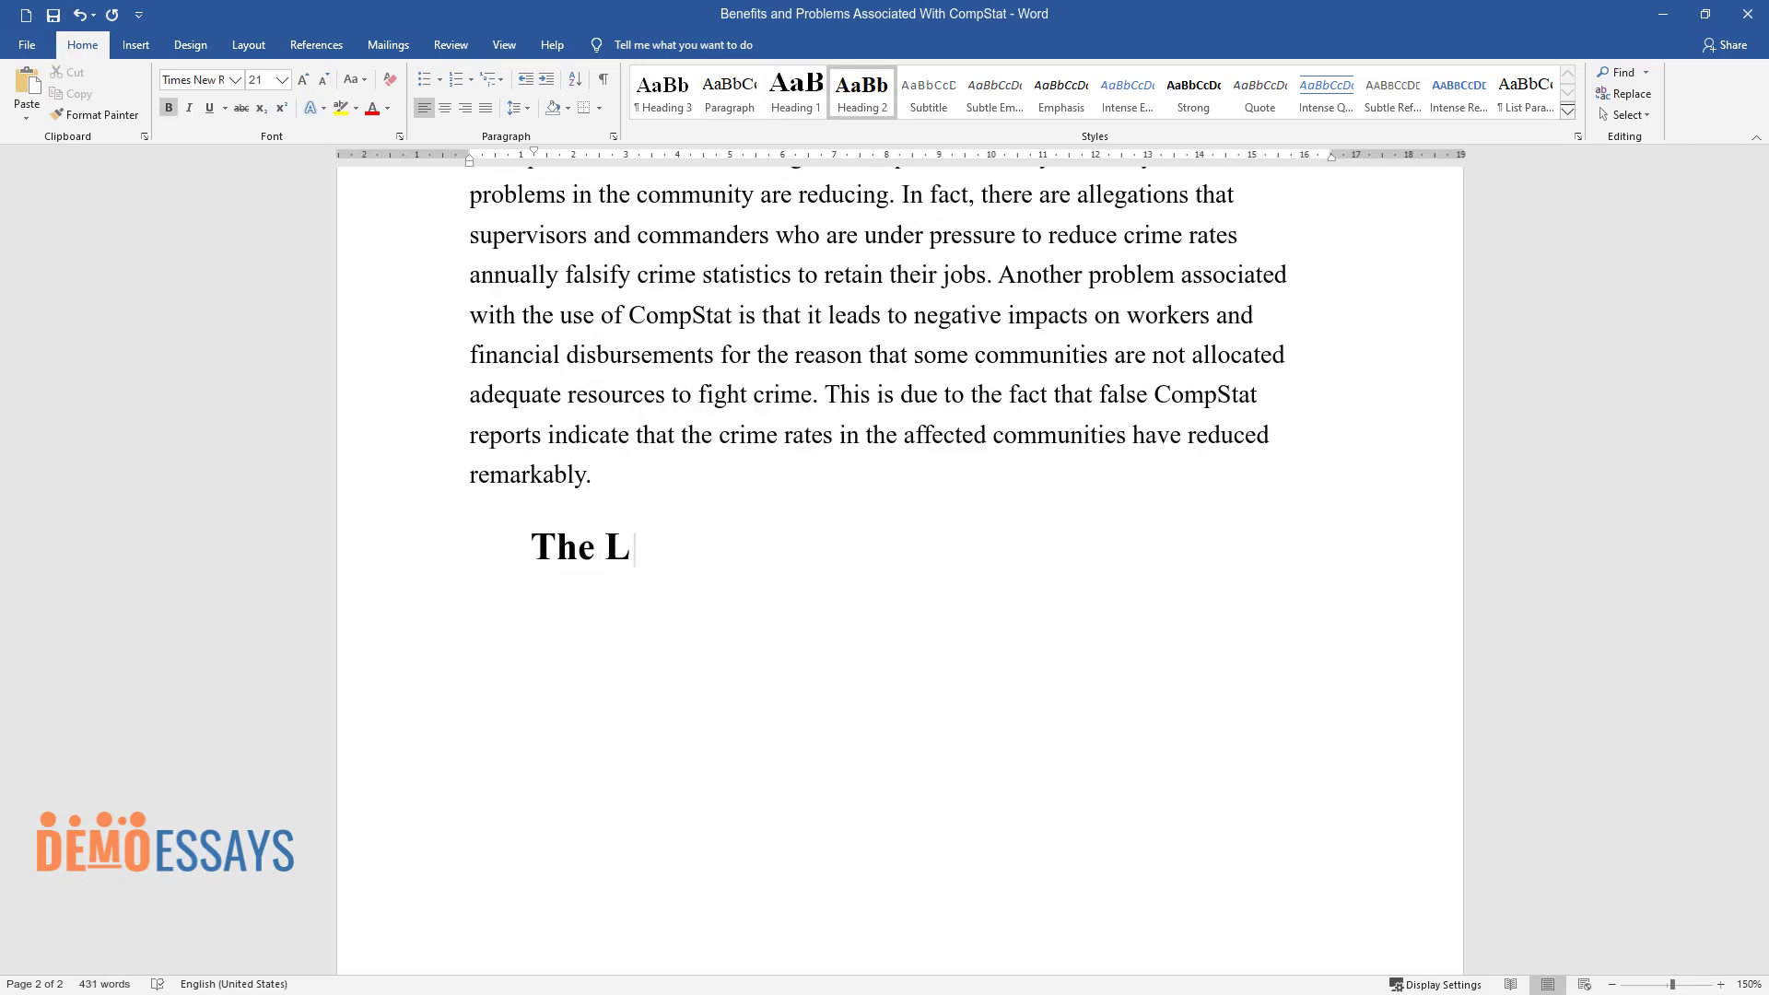
pyautogui.write('iterature and Match With With Current Practice')
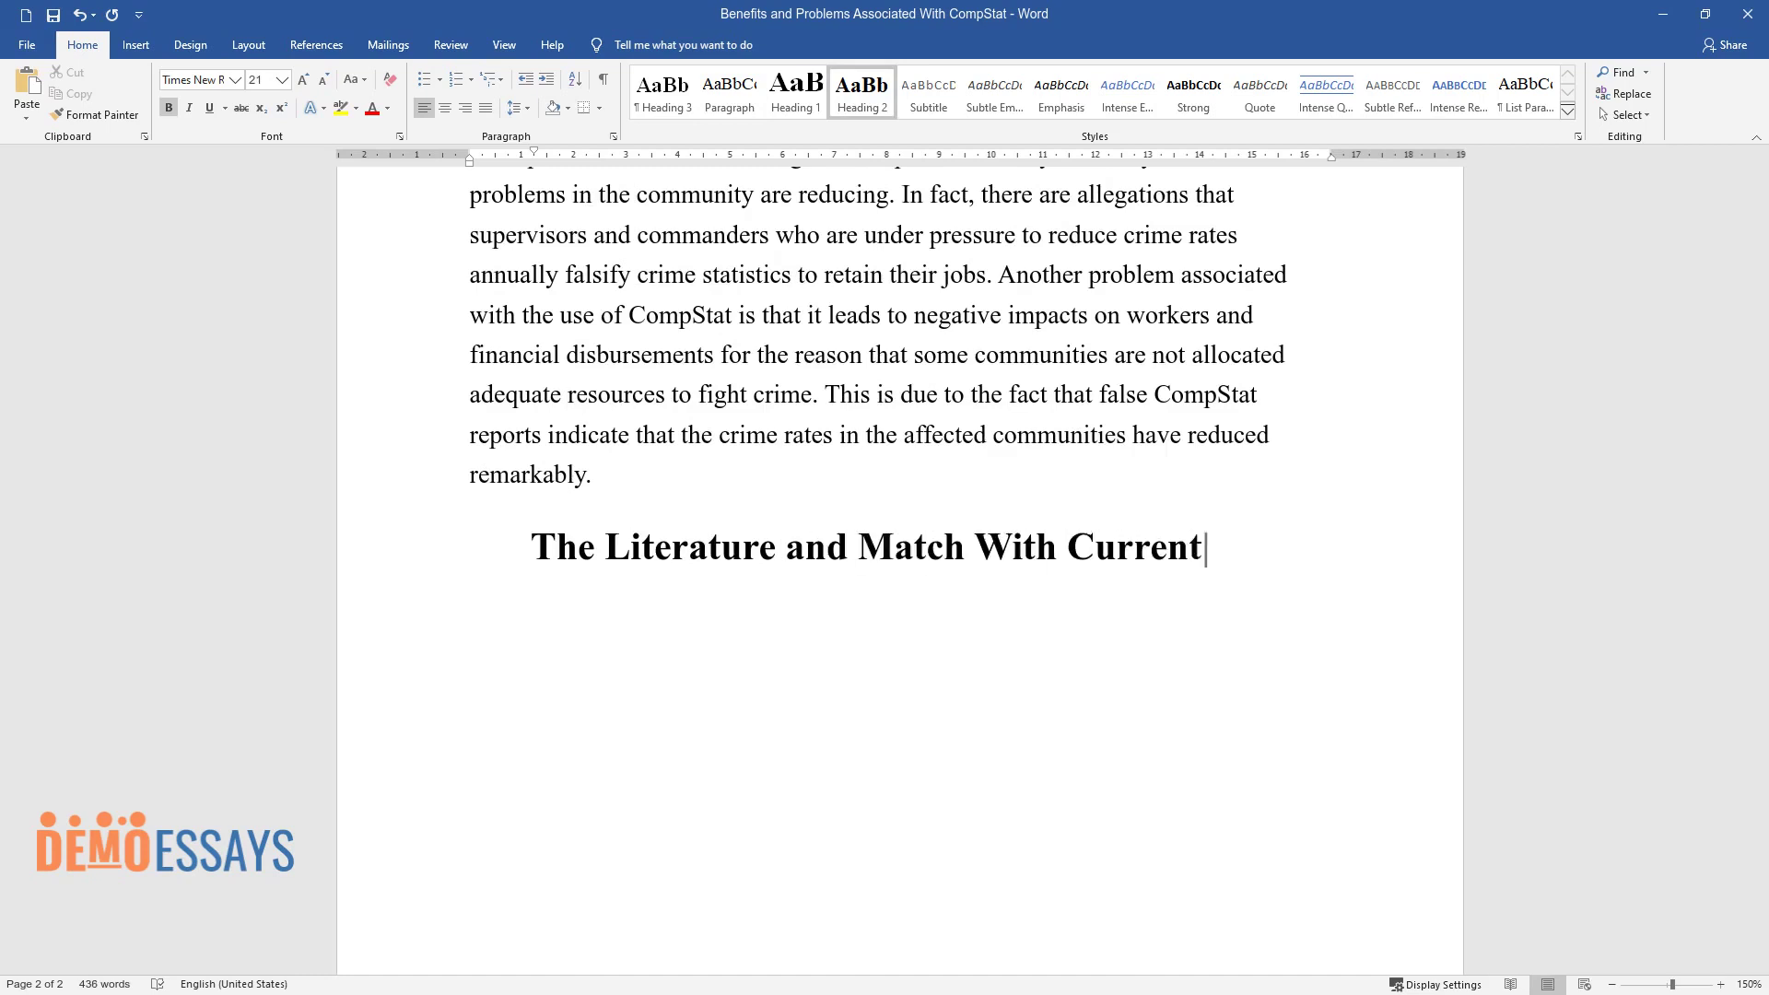
pyautogui.press('Return')
pyautogui.write('The l')
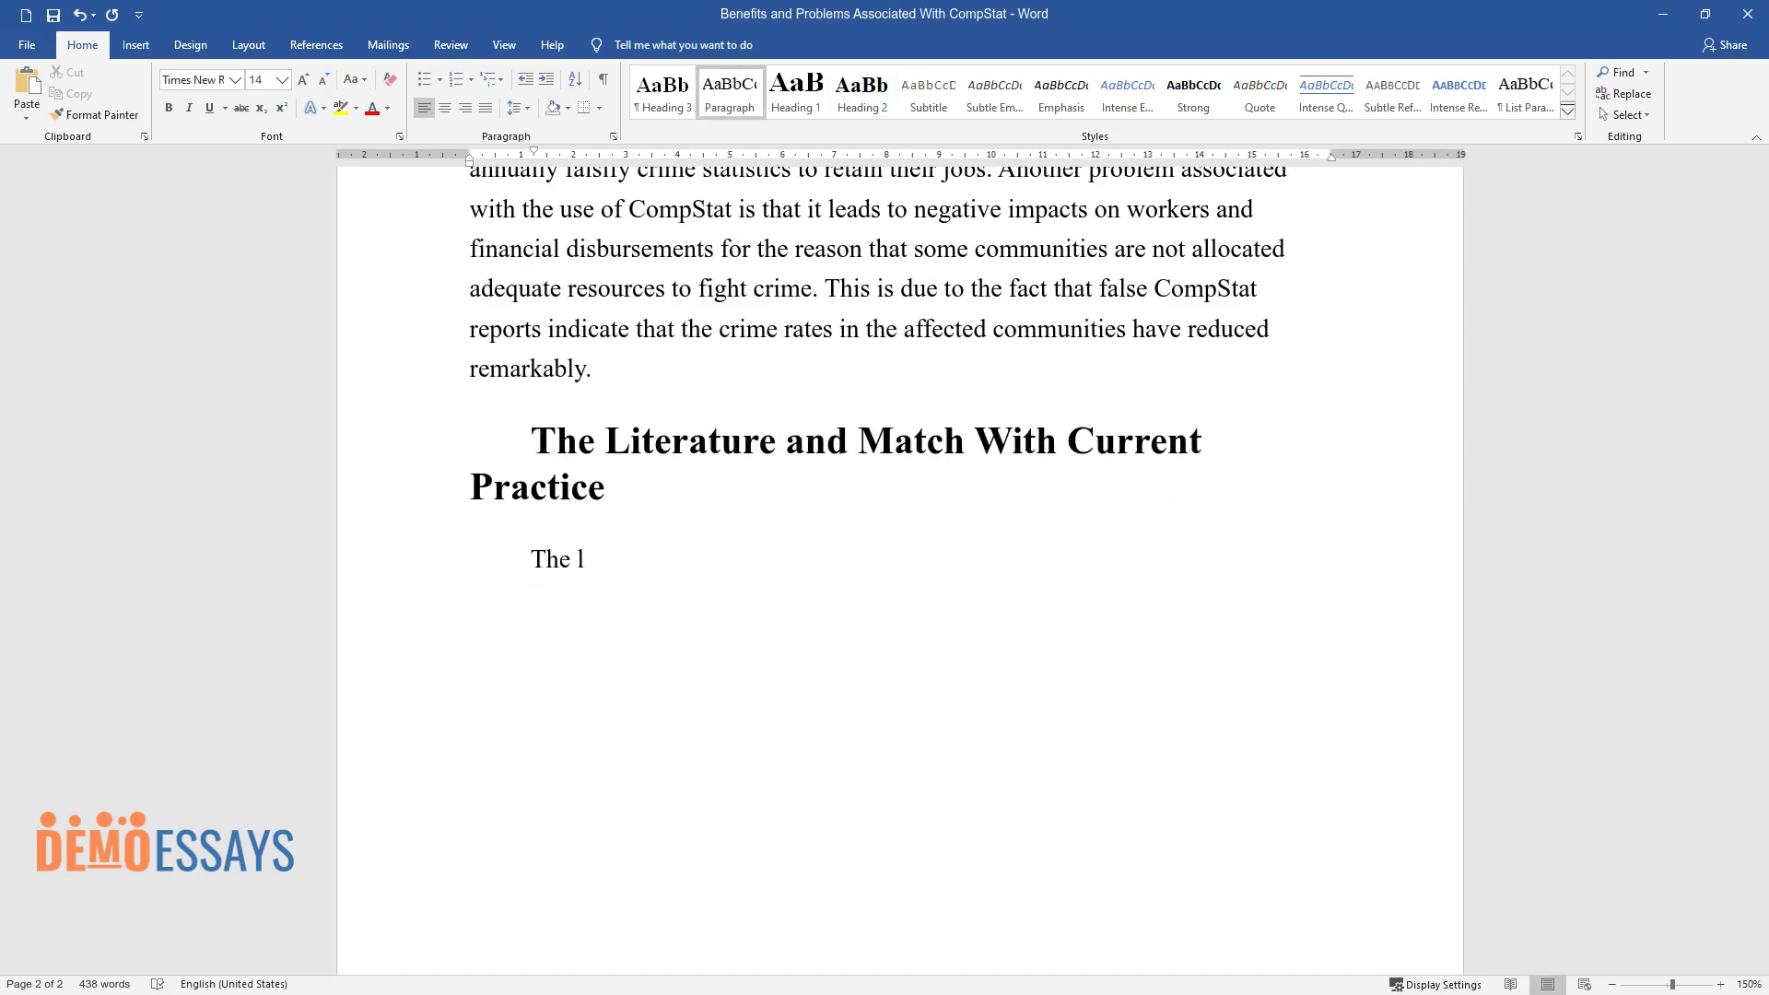
pyautogui.write('iterature shows that community poli')
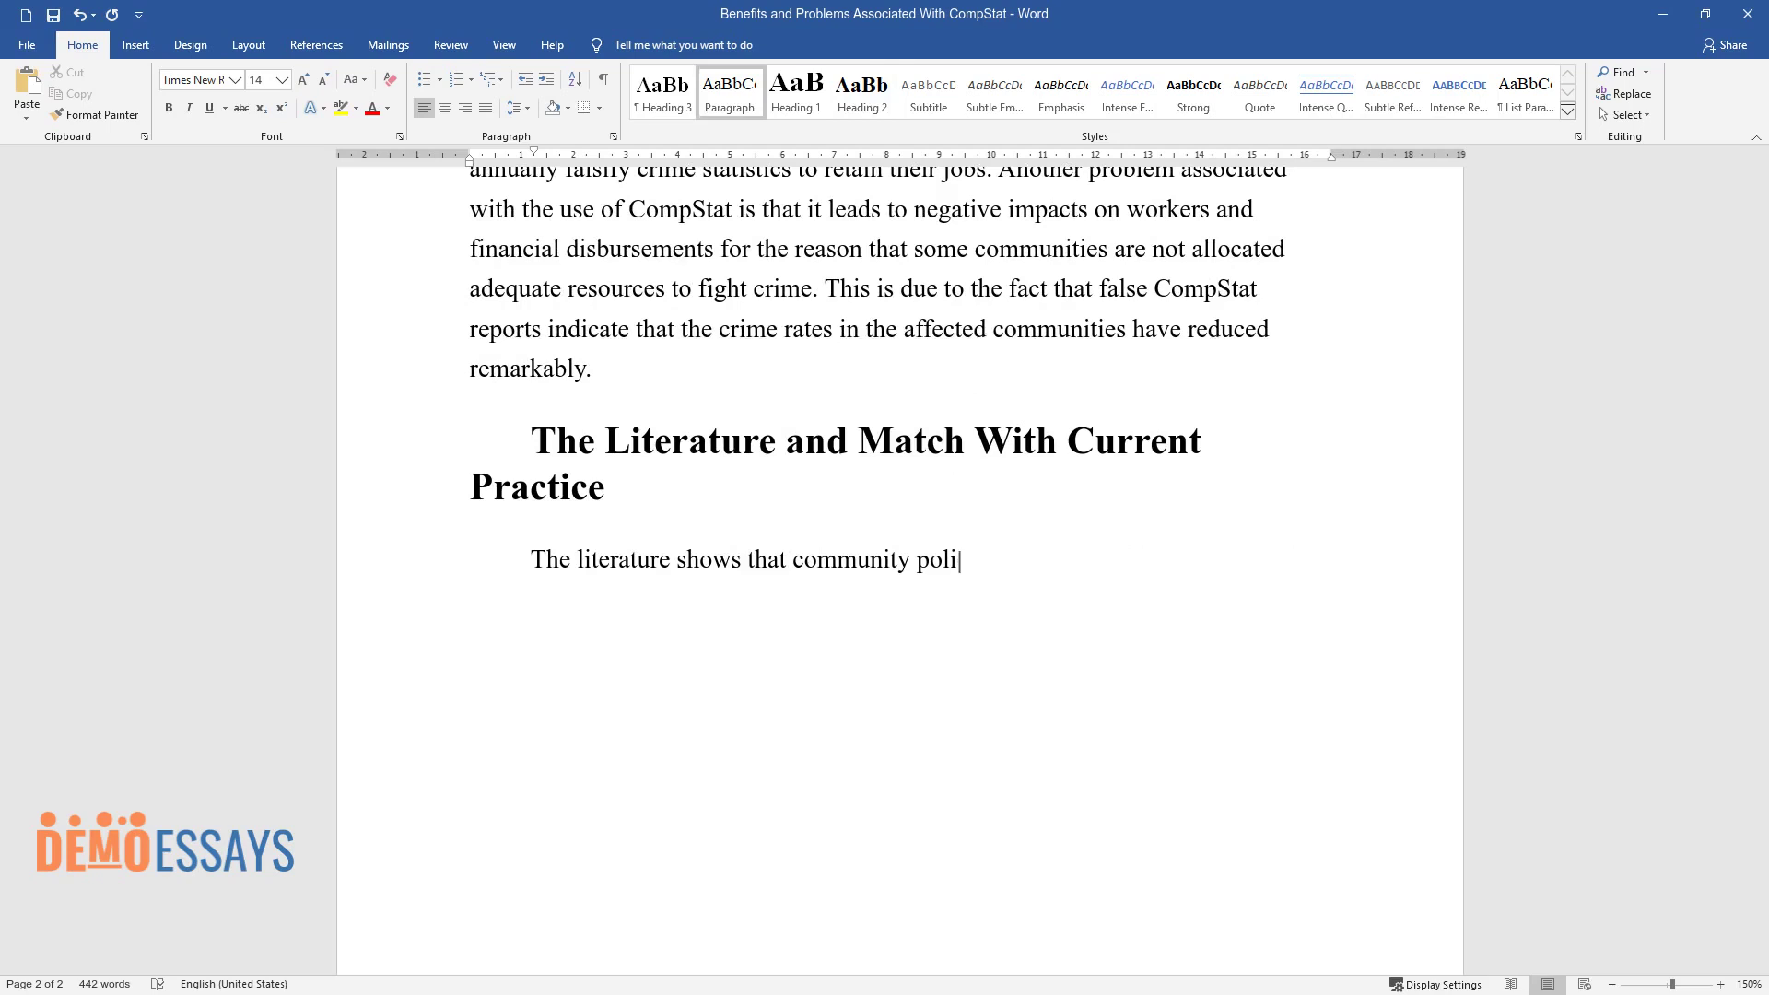
pyautogui.write('cing is a management approach that emerged in the 20th century ')
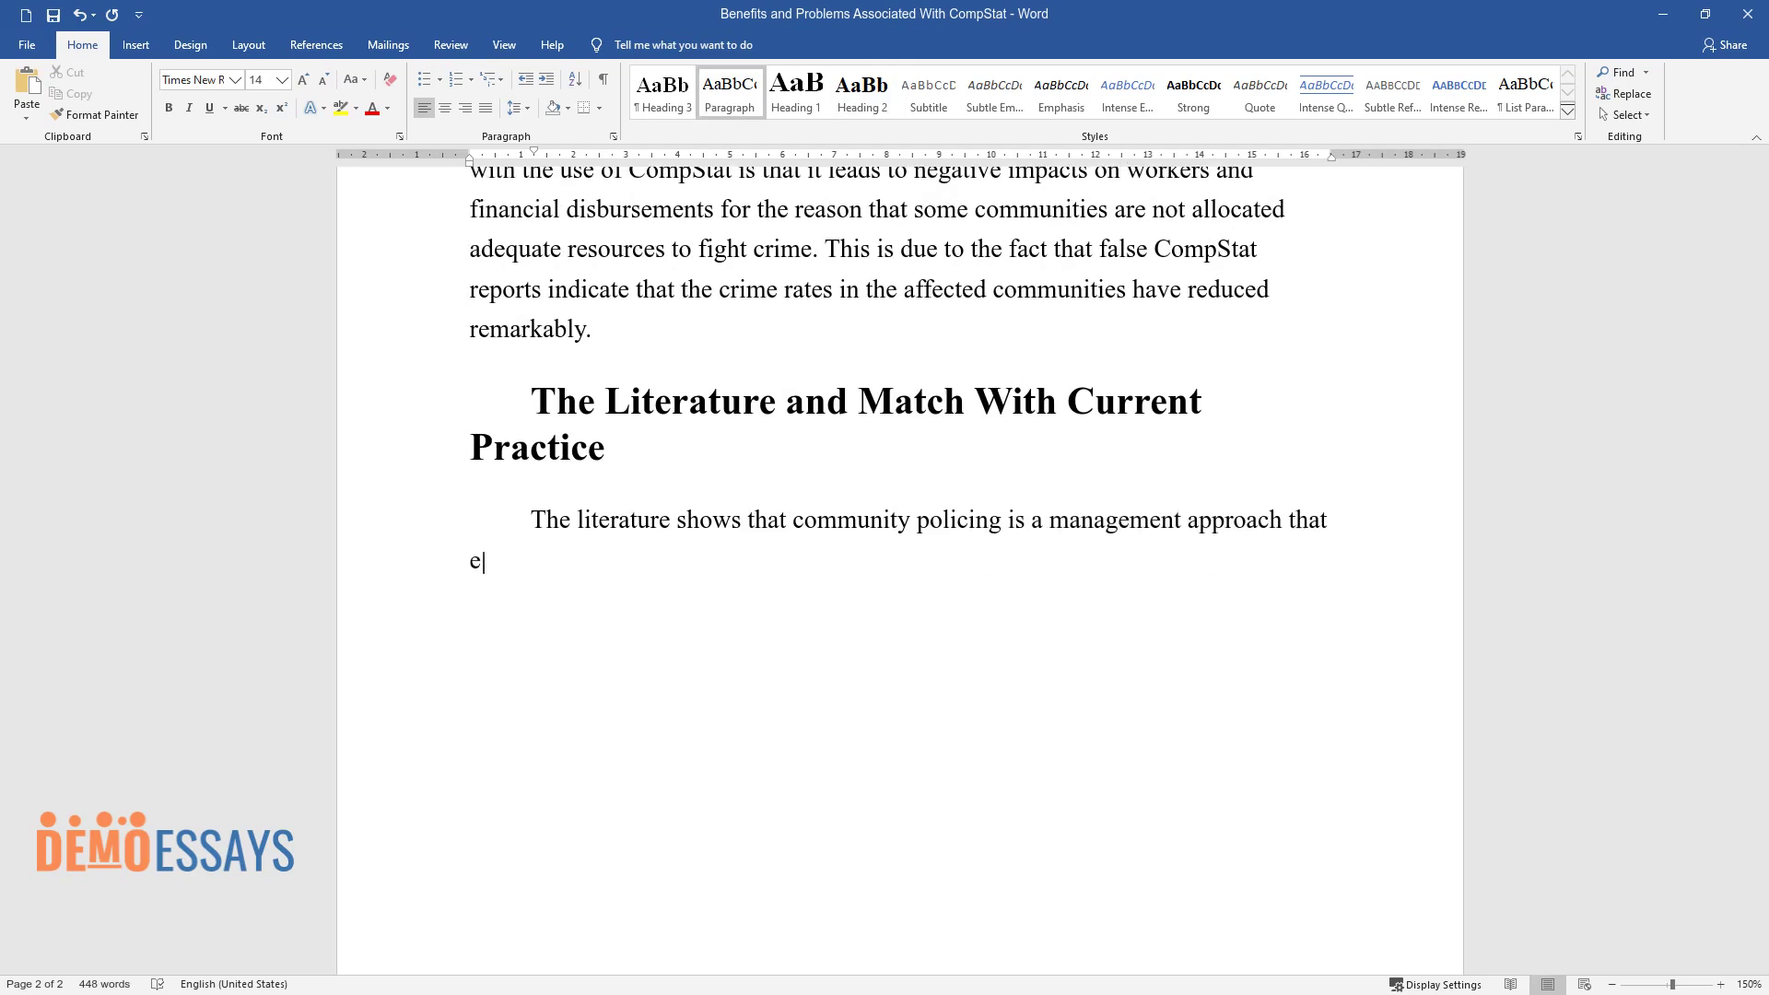
pyautogui.write('to offer')
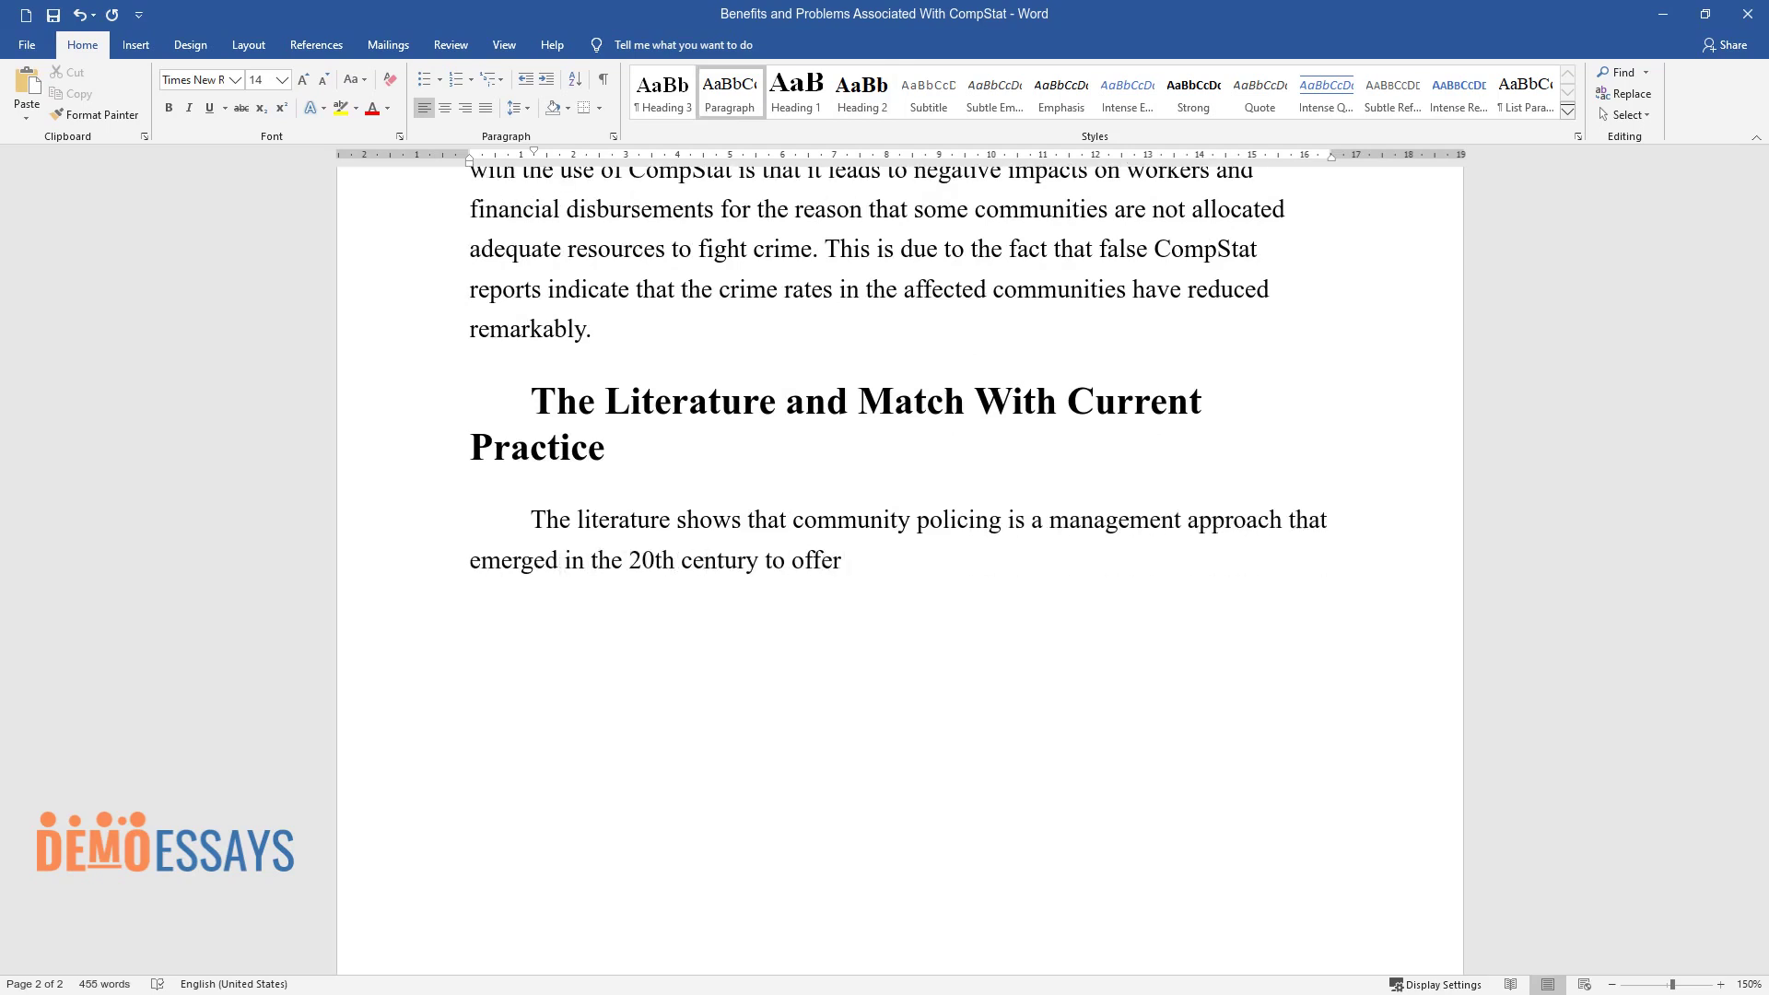
pyautogui.write(' alternatives to the then-management')
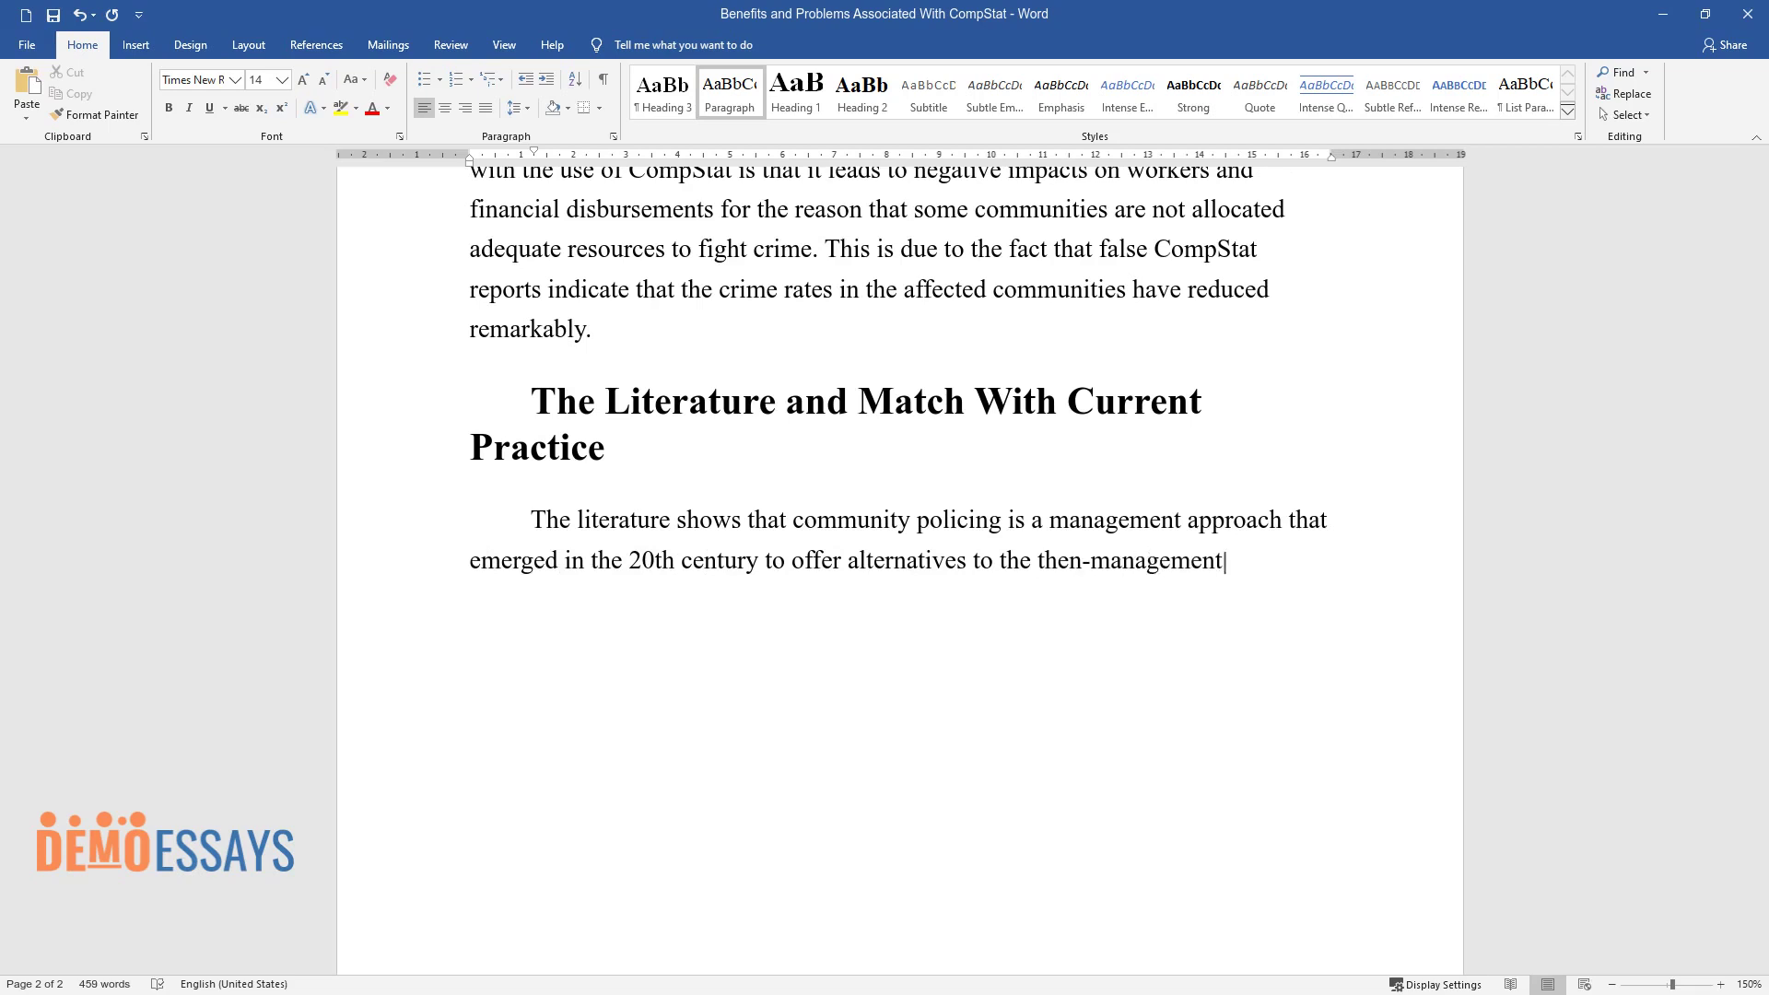
pyautogui.write(' practices of policing. At the core ')
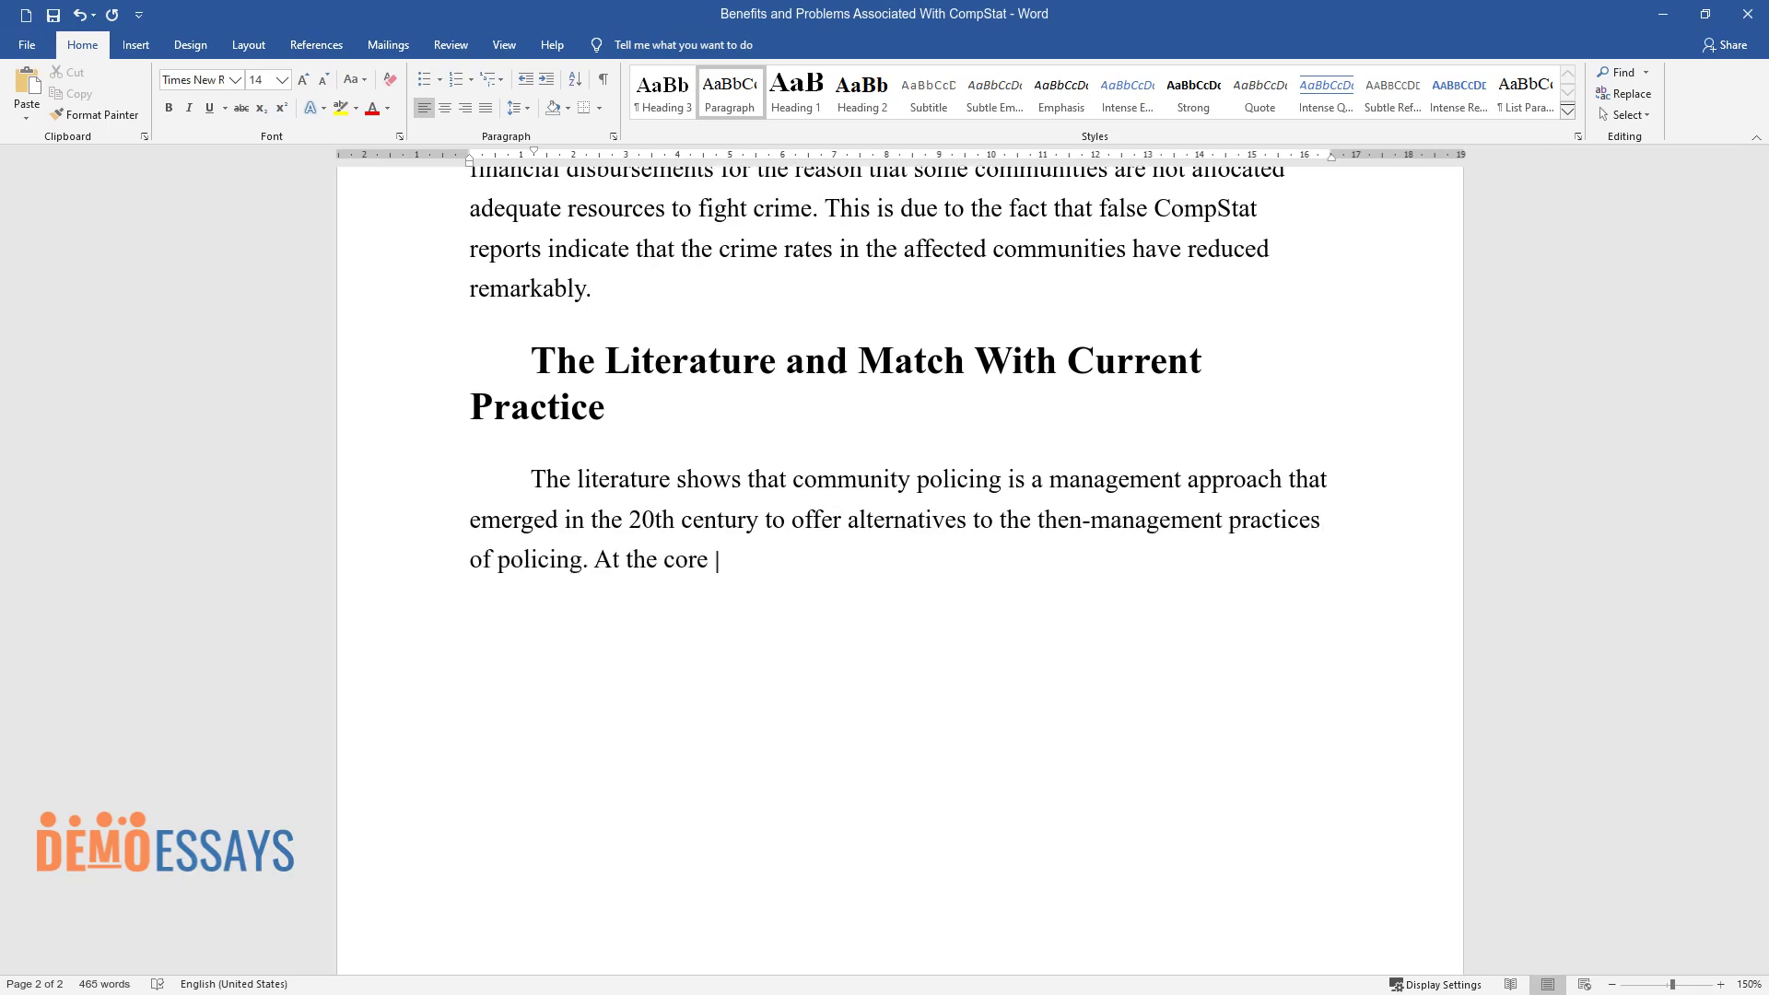
pyautogui.write('of community policing and CompStat is the use of computer information that is crucial in analyzing, mapping')
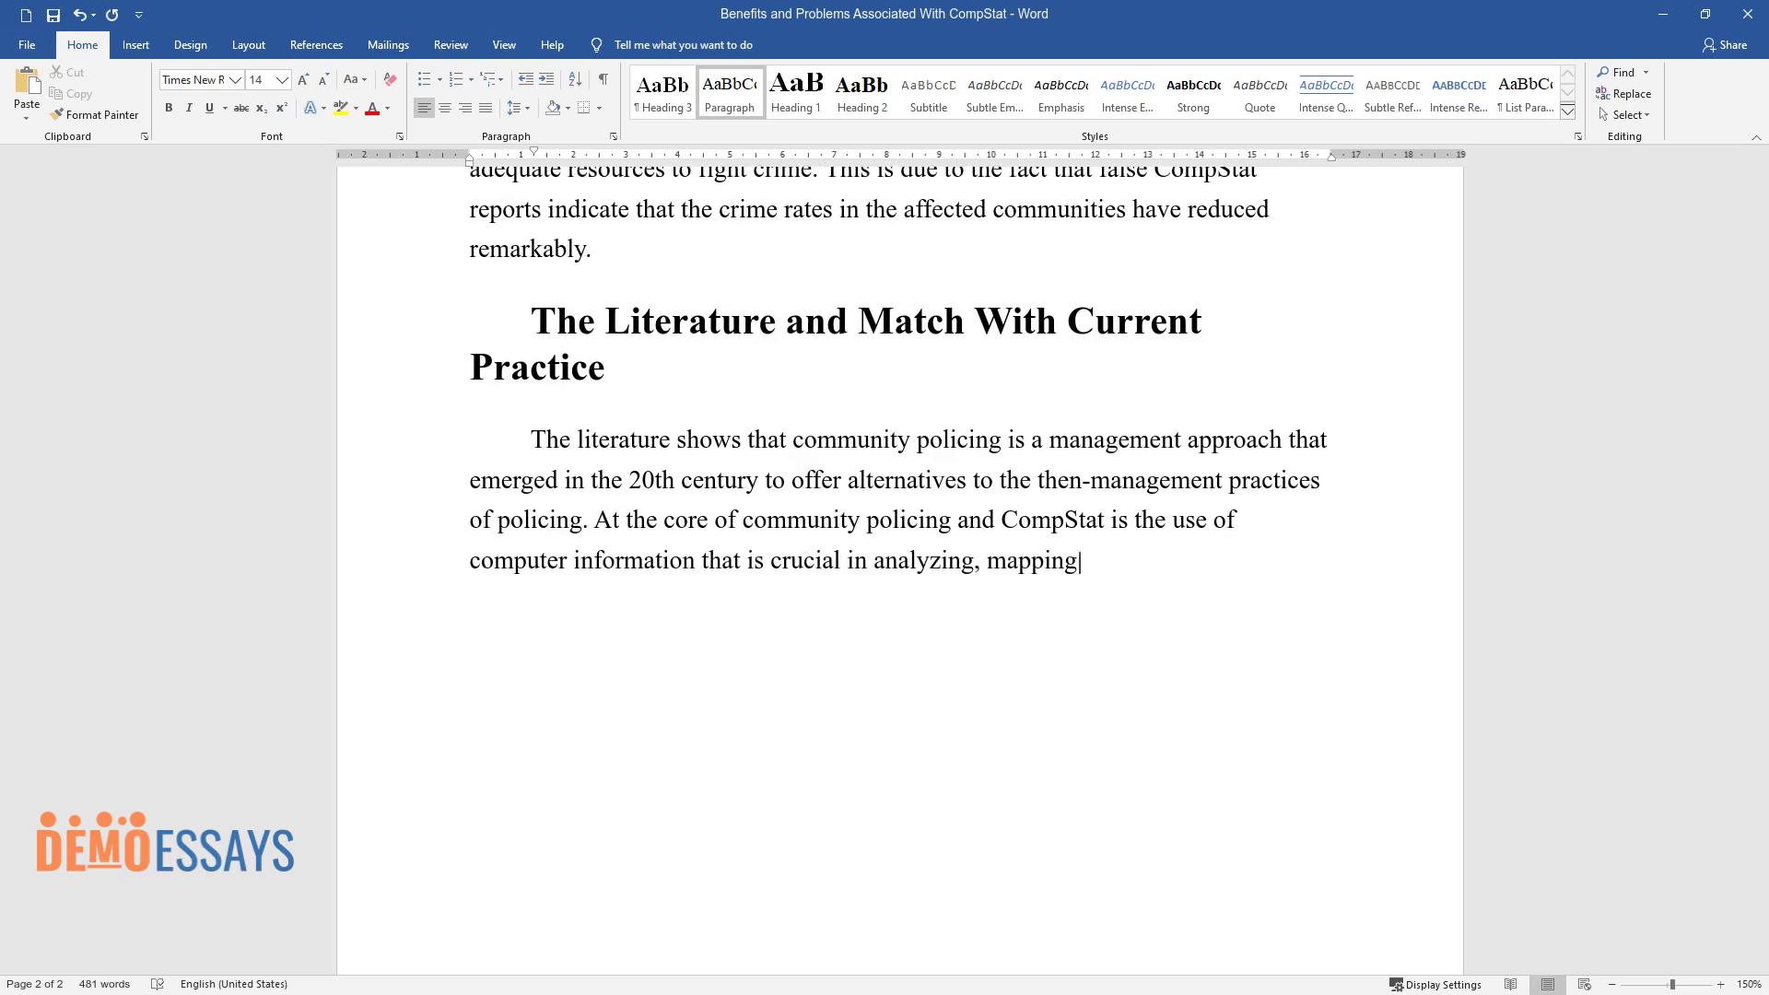
pyautogui.write(', and processing weekly crime statis')
pyautogui.write('tics. The literature shows')
pyautogui.write('that the ')
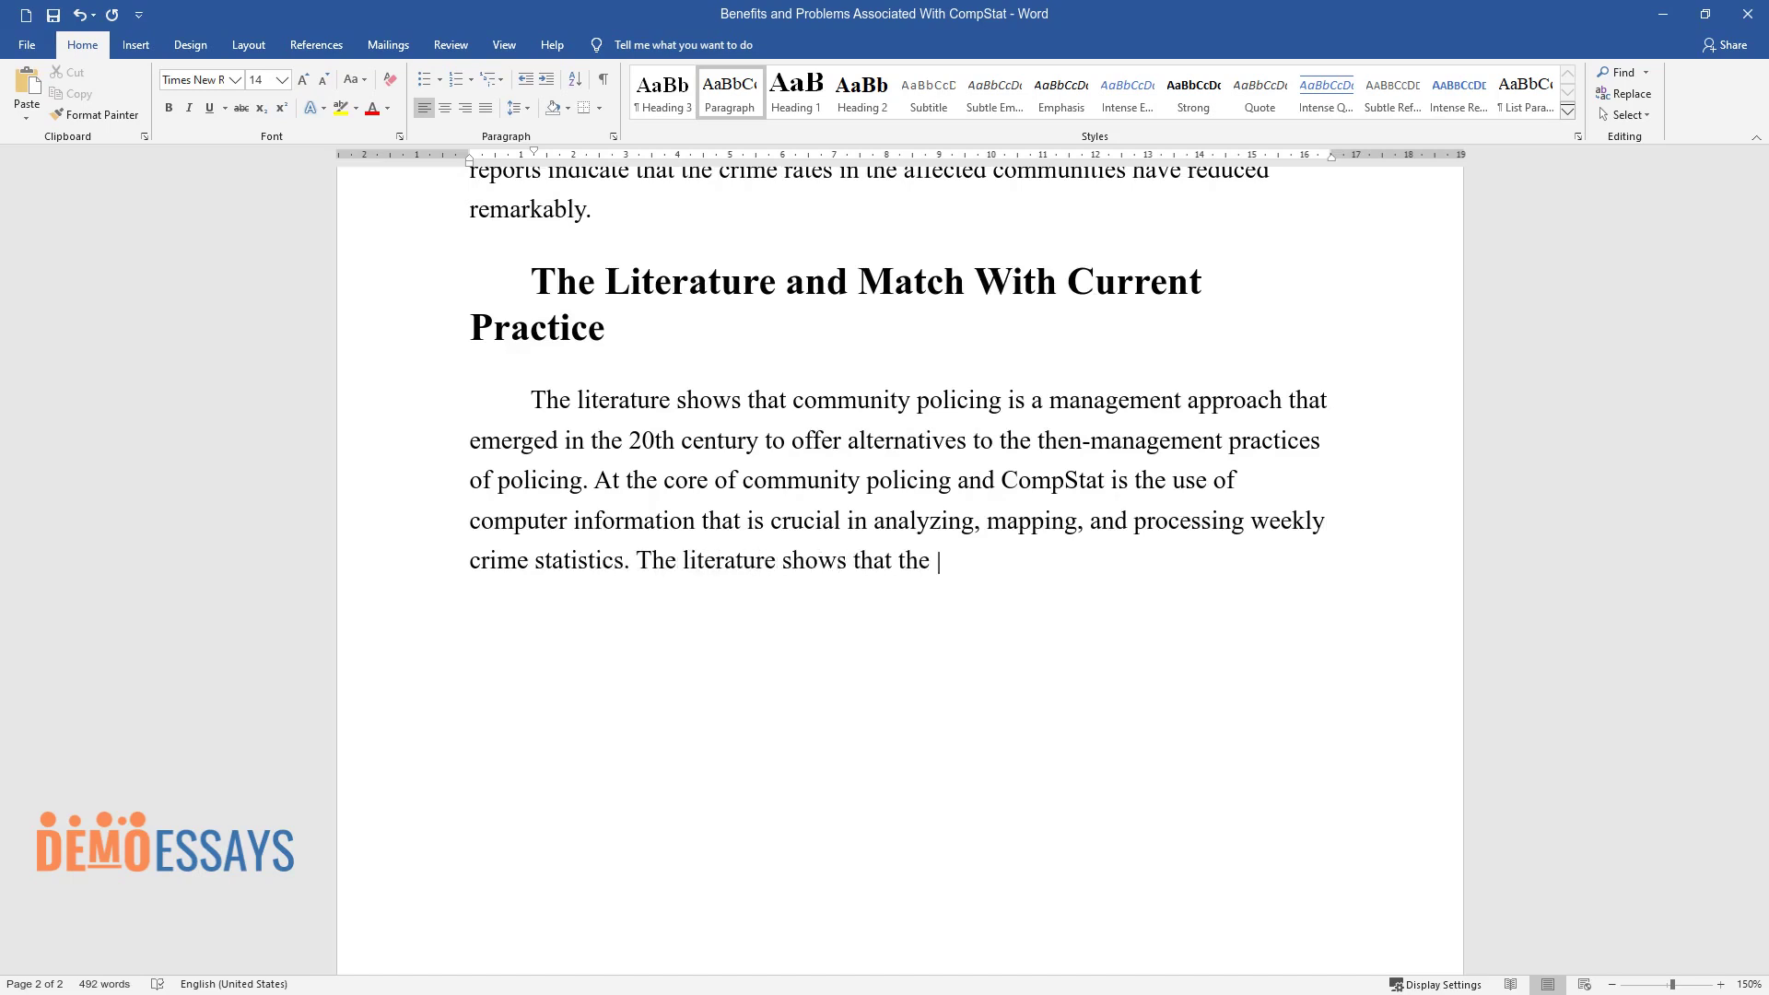
pyautogui.write('following are the four main processe')
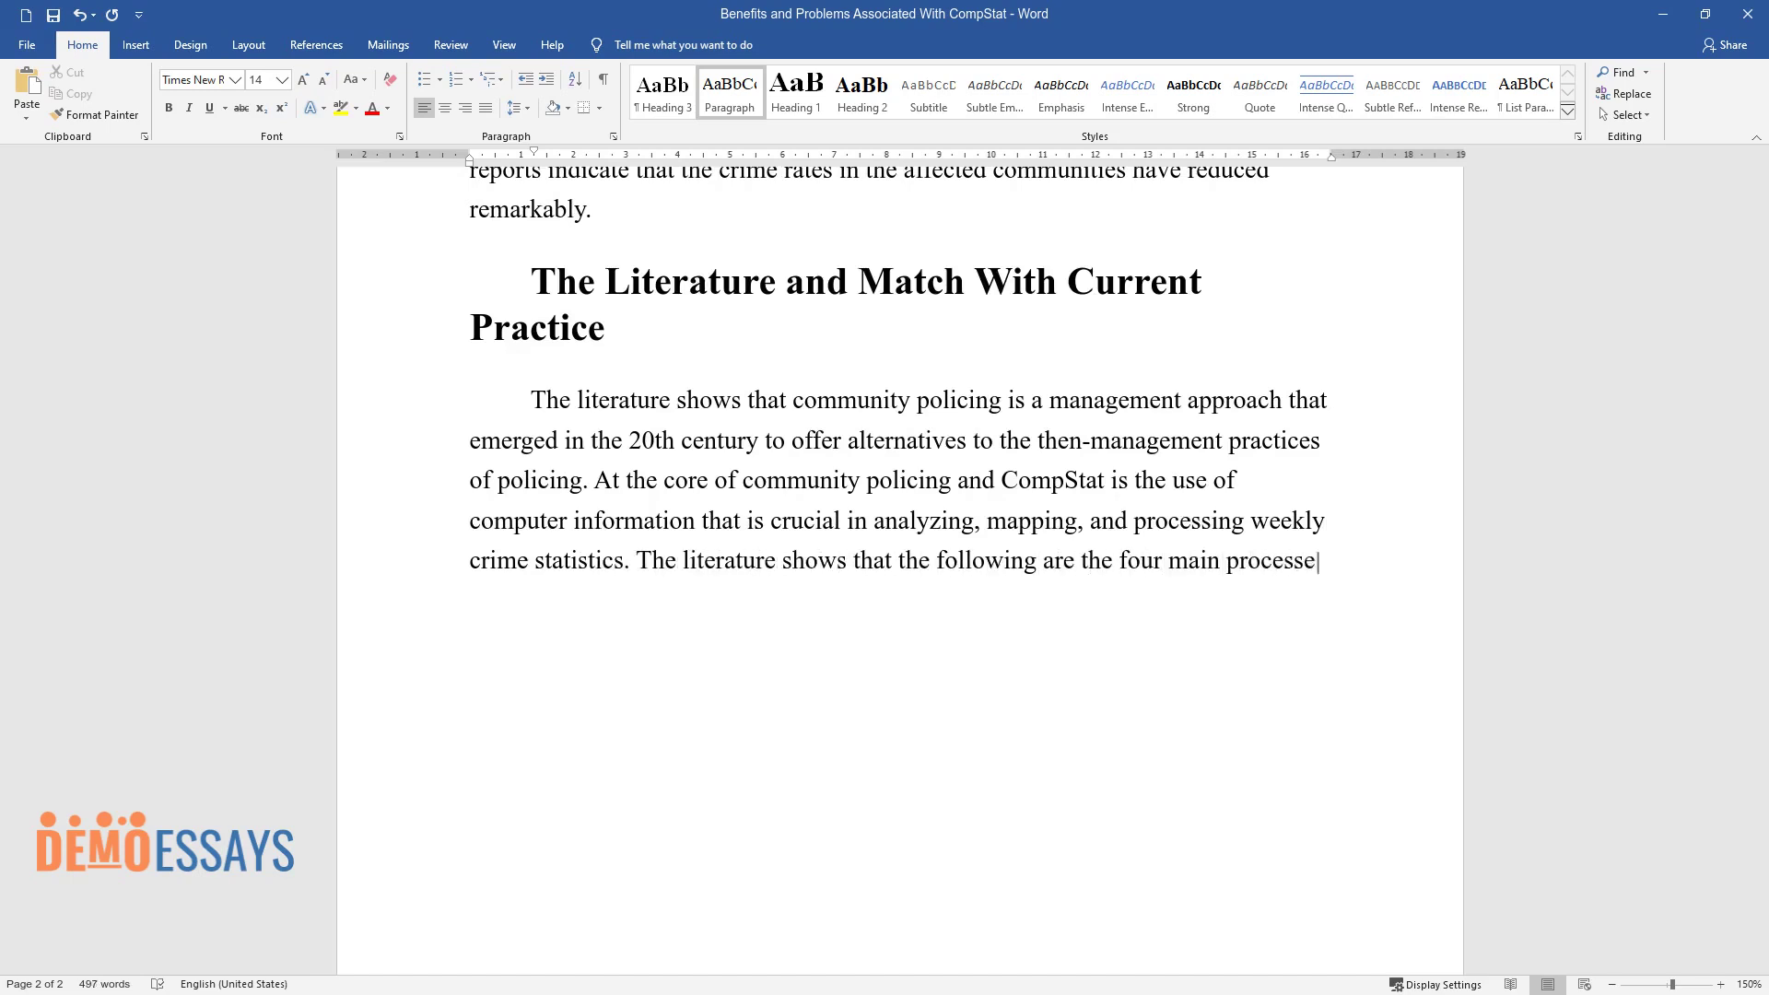
pyautogui.write('s that are associated with the management program:')
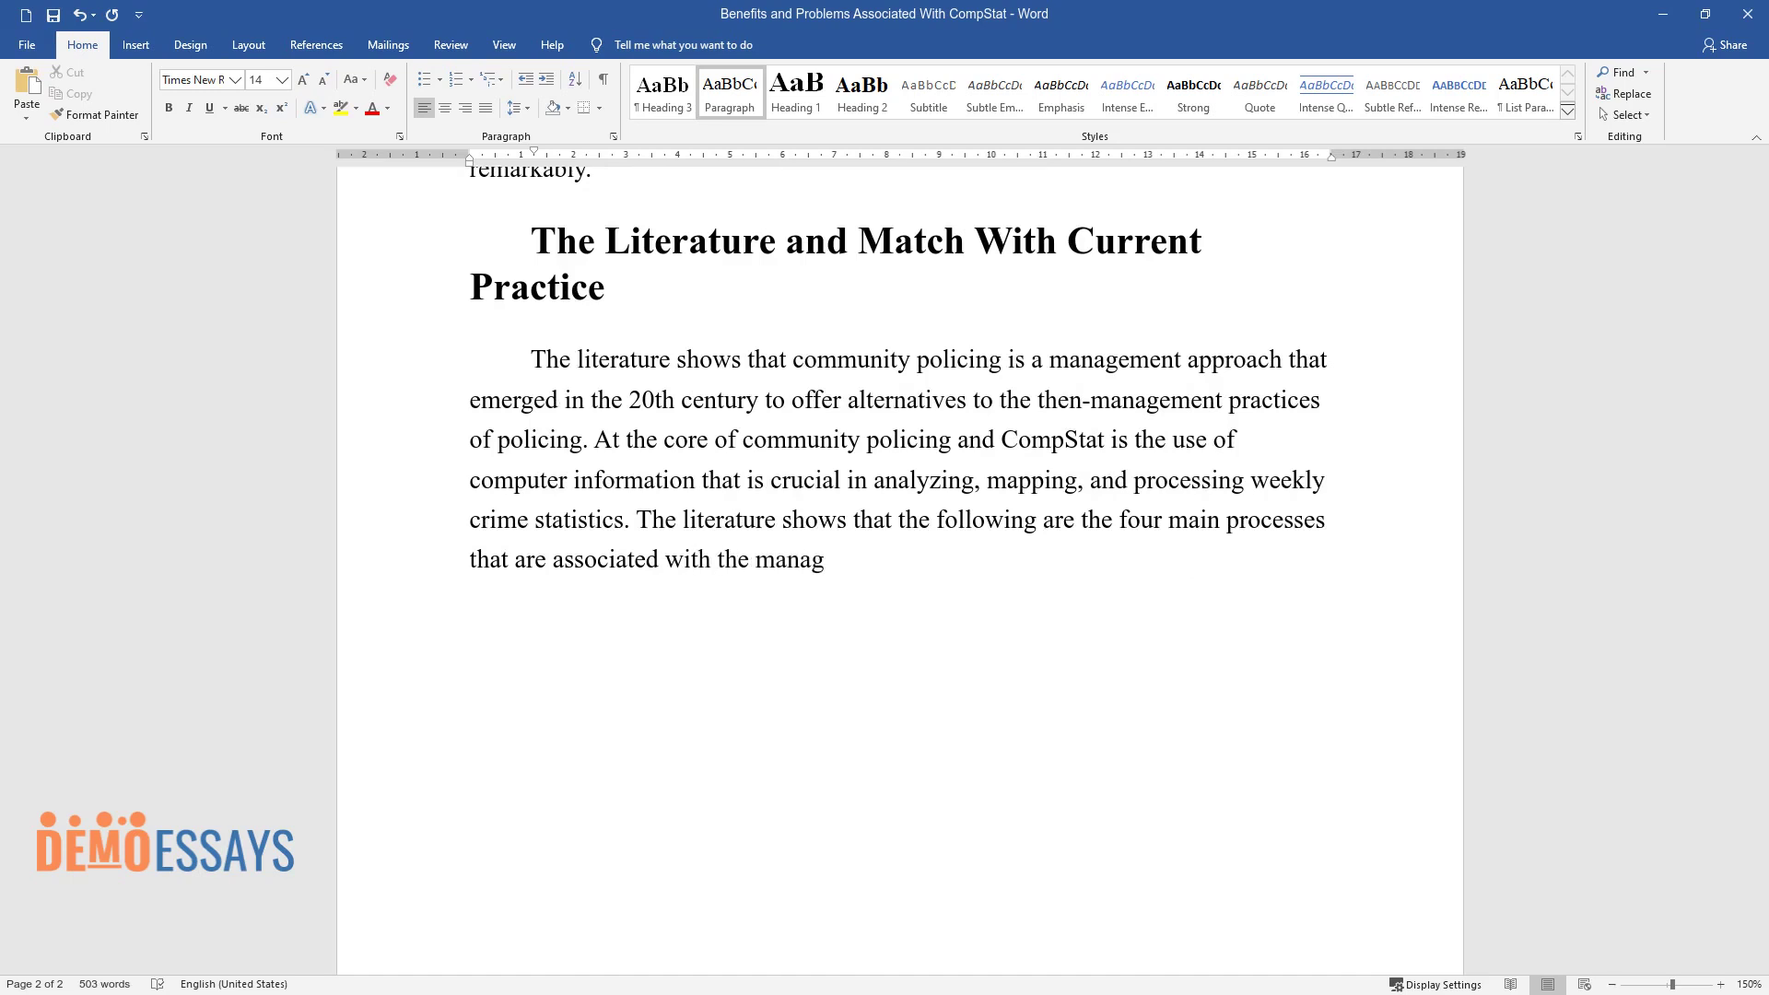
# Bullet the four processes (intelligence, rapid deployment, effective assessments, tactical approaches) and add the 'However' paragraph
pyautogui.press('Return')
pyautogui.write('Accuracy and timeliness of intel')
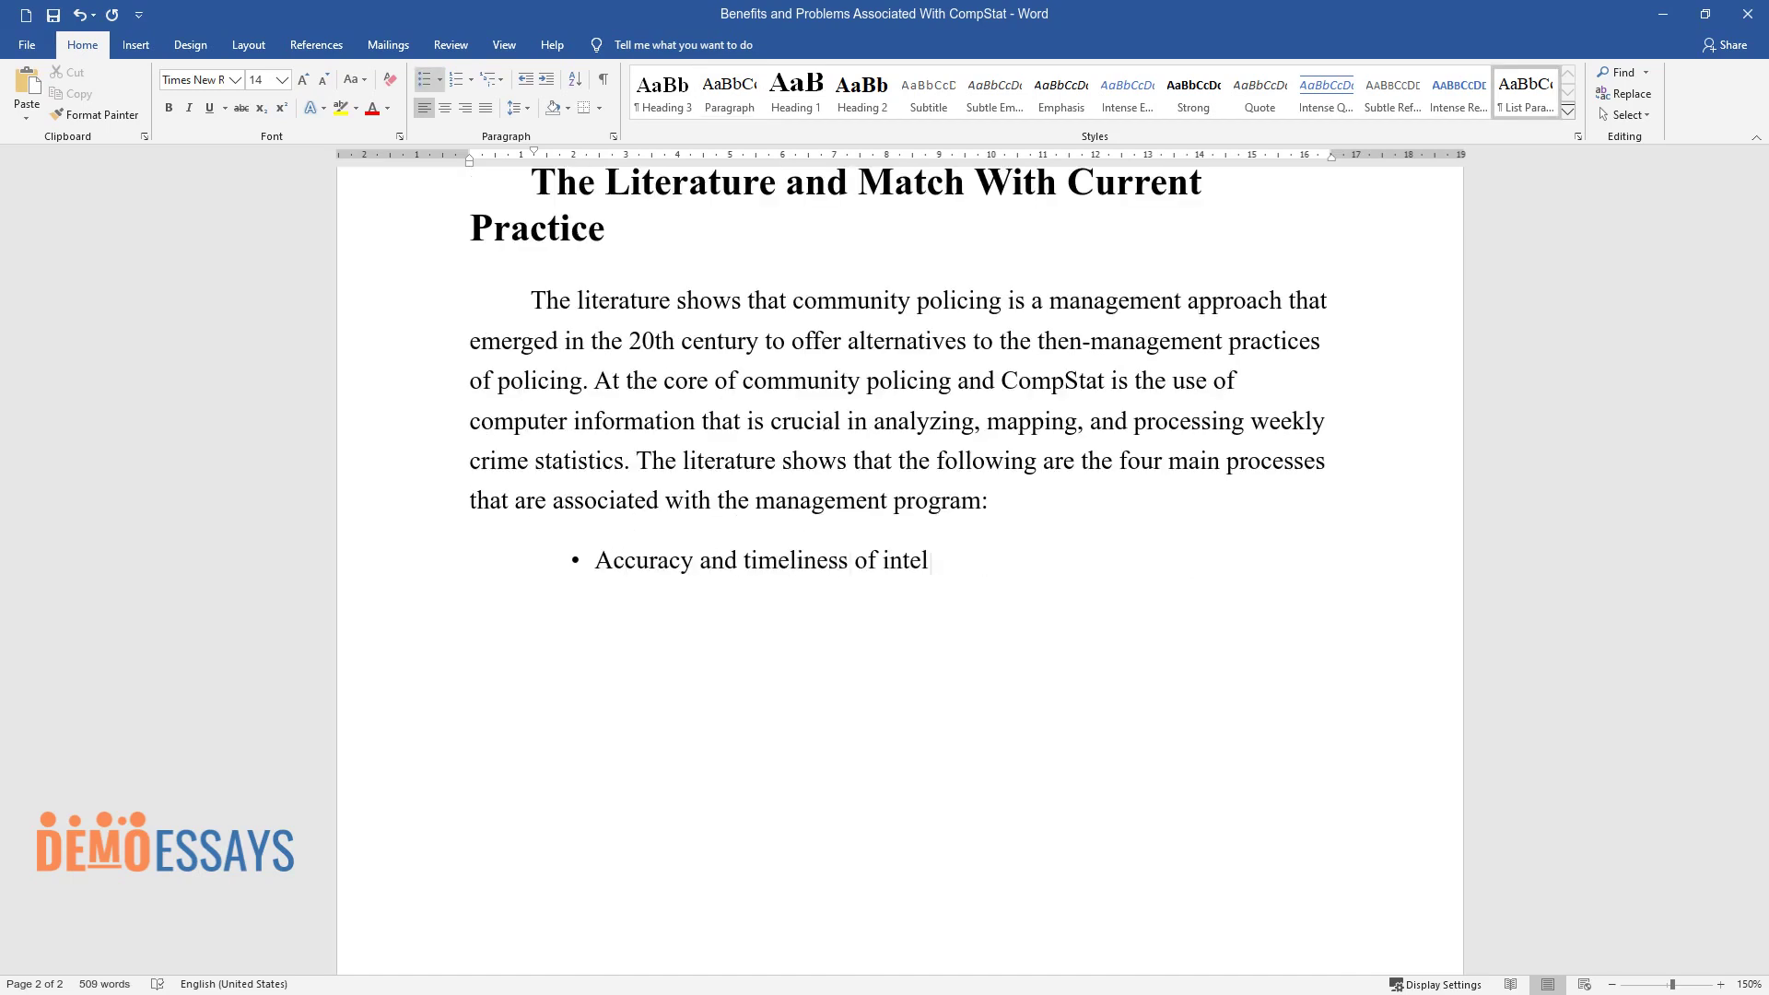
pyautogui.write('ligence.')
pyautogui.press('Return')
pyautogui.write('Rapid')
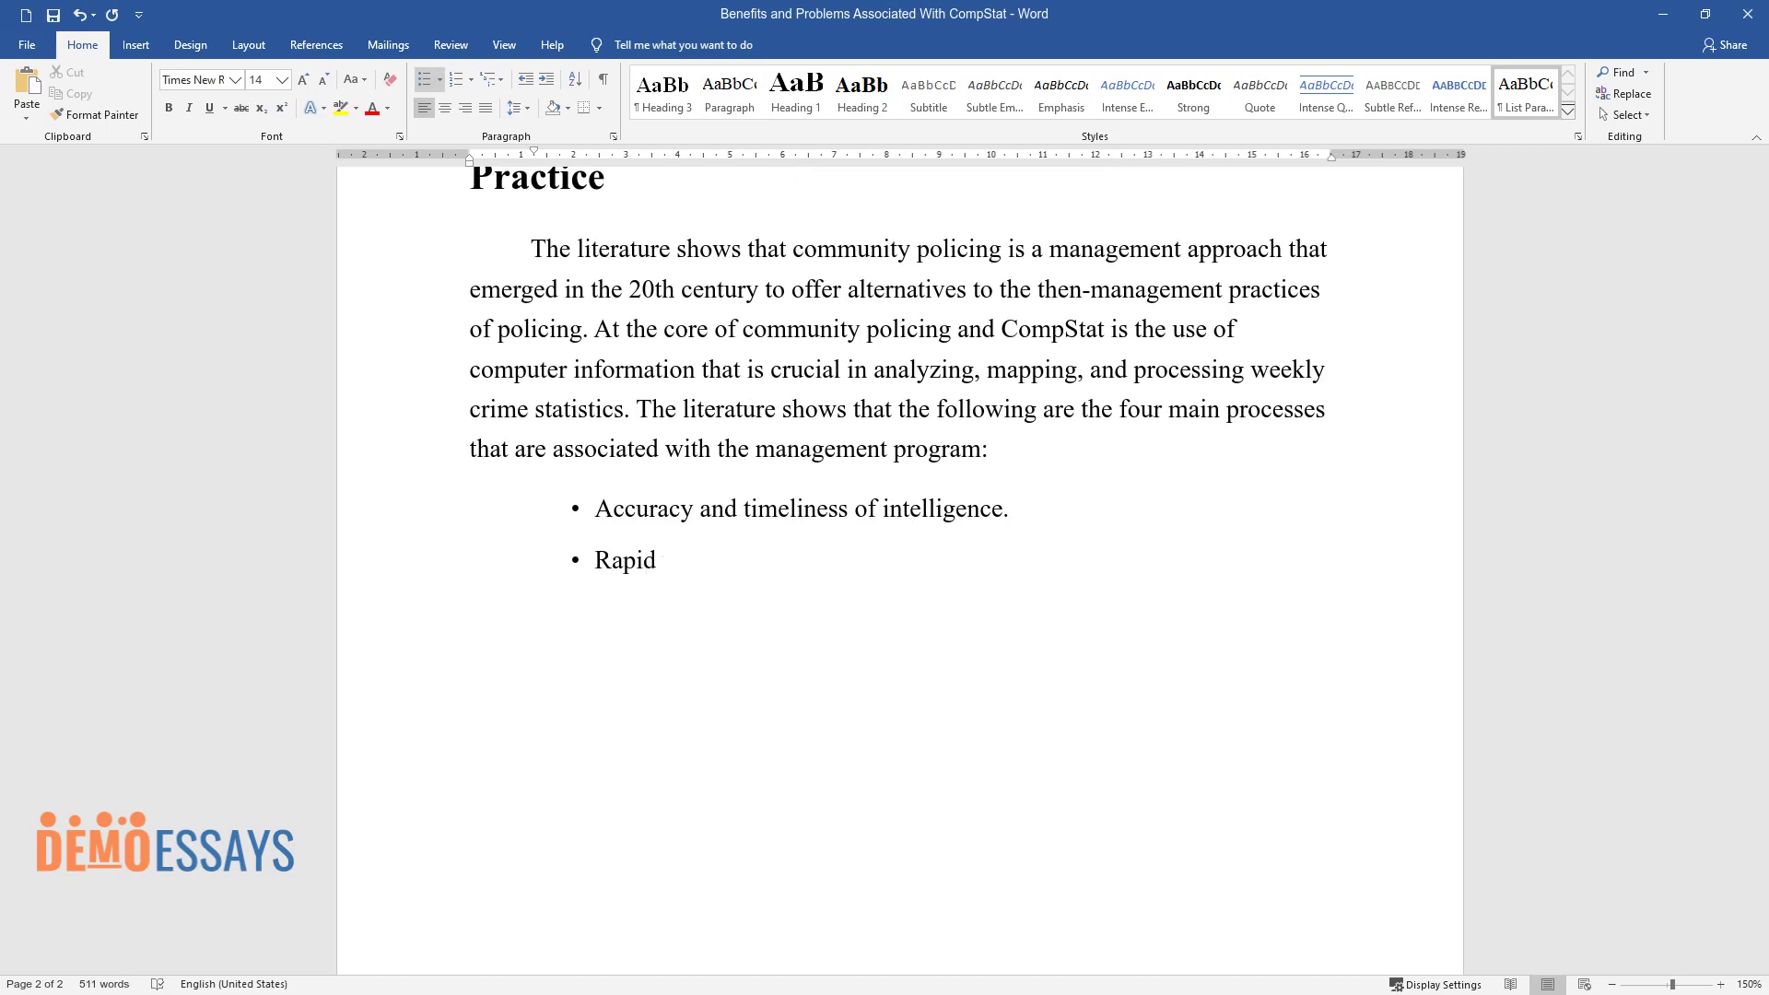
pyautogui.write(' deployment of workers.')
pyautogui.press('Return')
pyautogui.write('Effective assessmen')
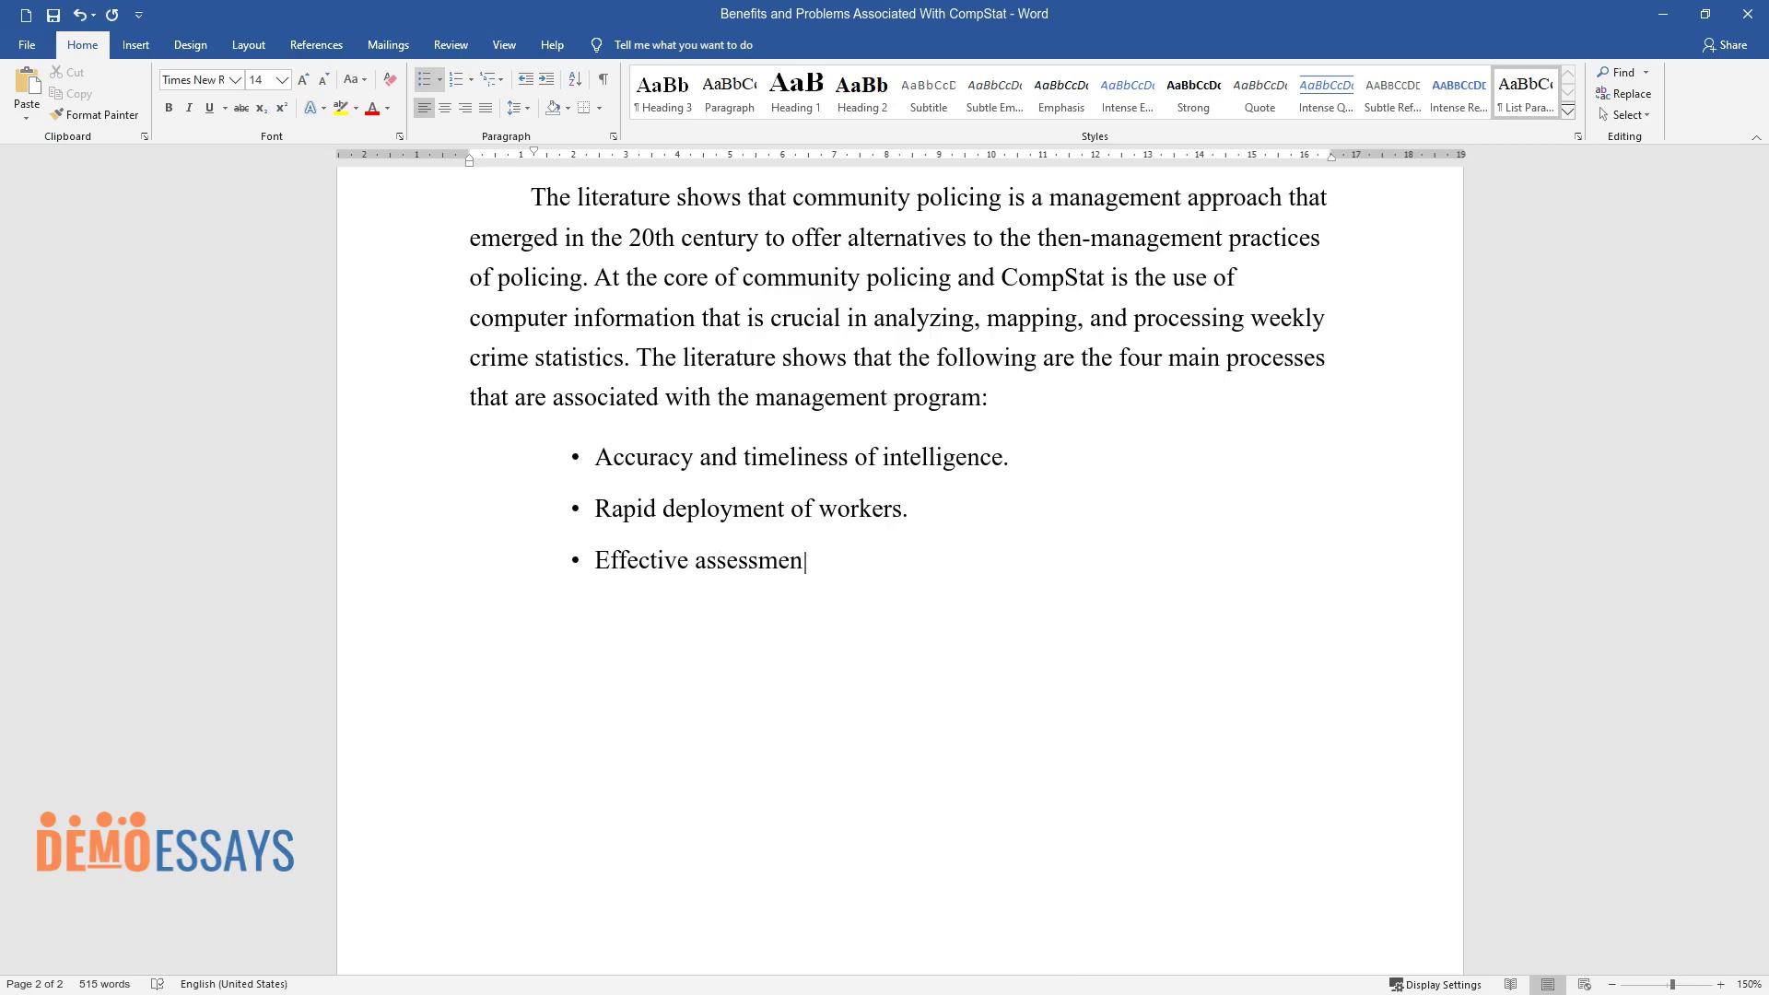
pyautogui.write('ts.')
pyautogui.press('Return')
pyautogui.write('Tactical approaches.')
pyautogui.press('Return')
pyautogui.press('Return')
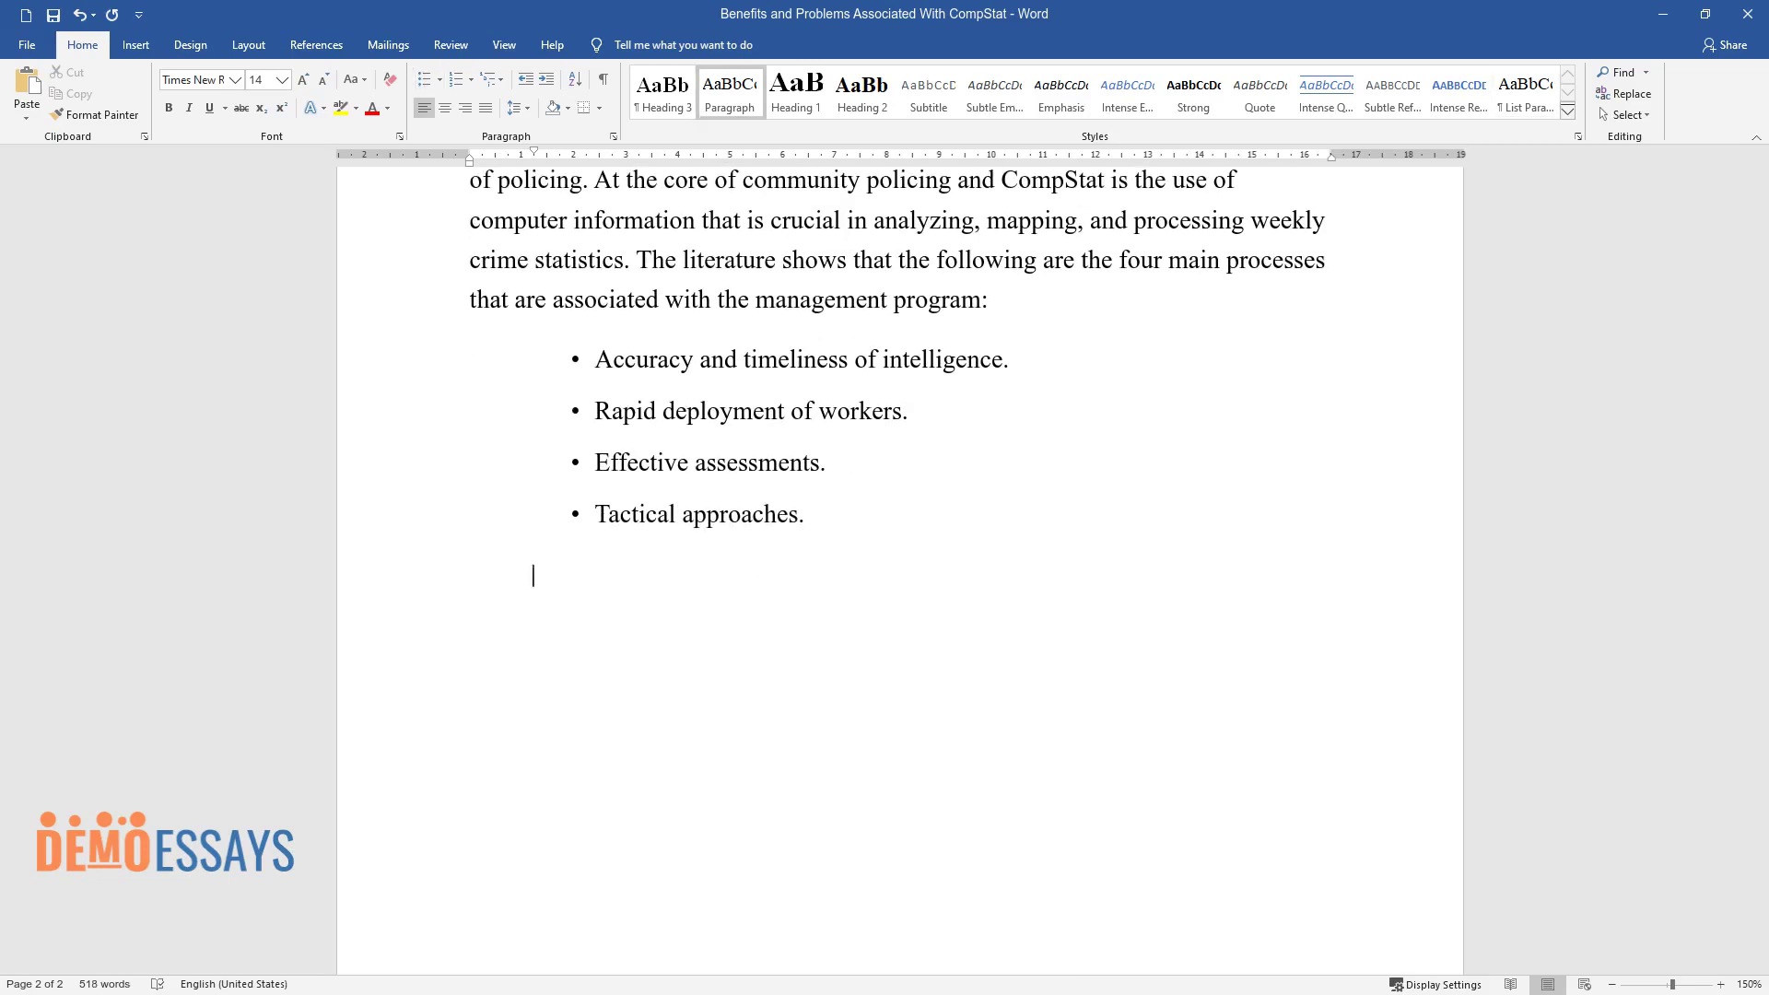
pyautogui.write('However, current practice indica')
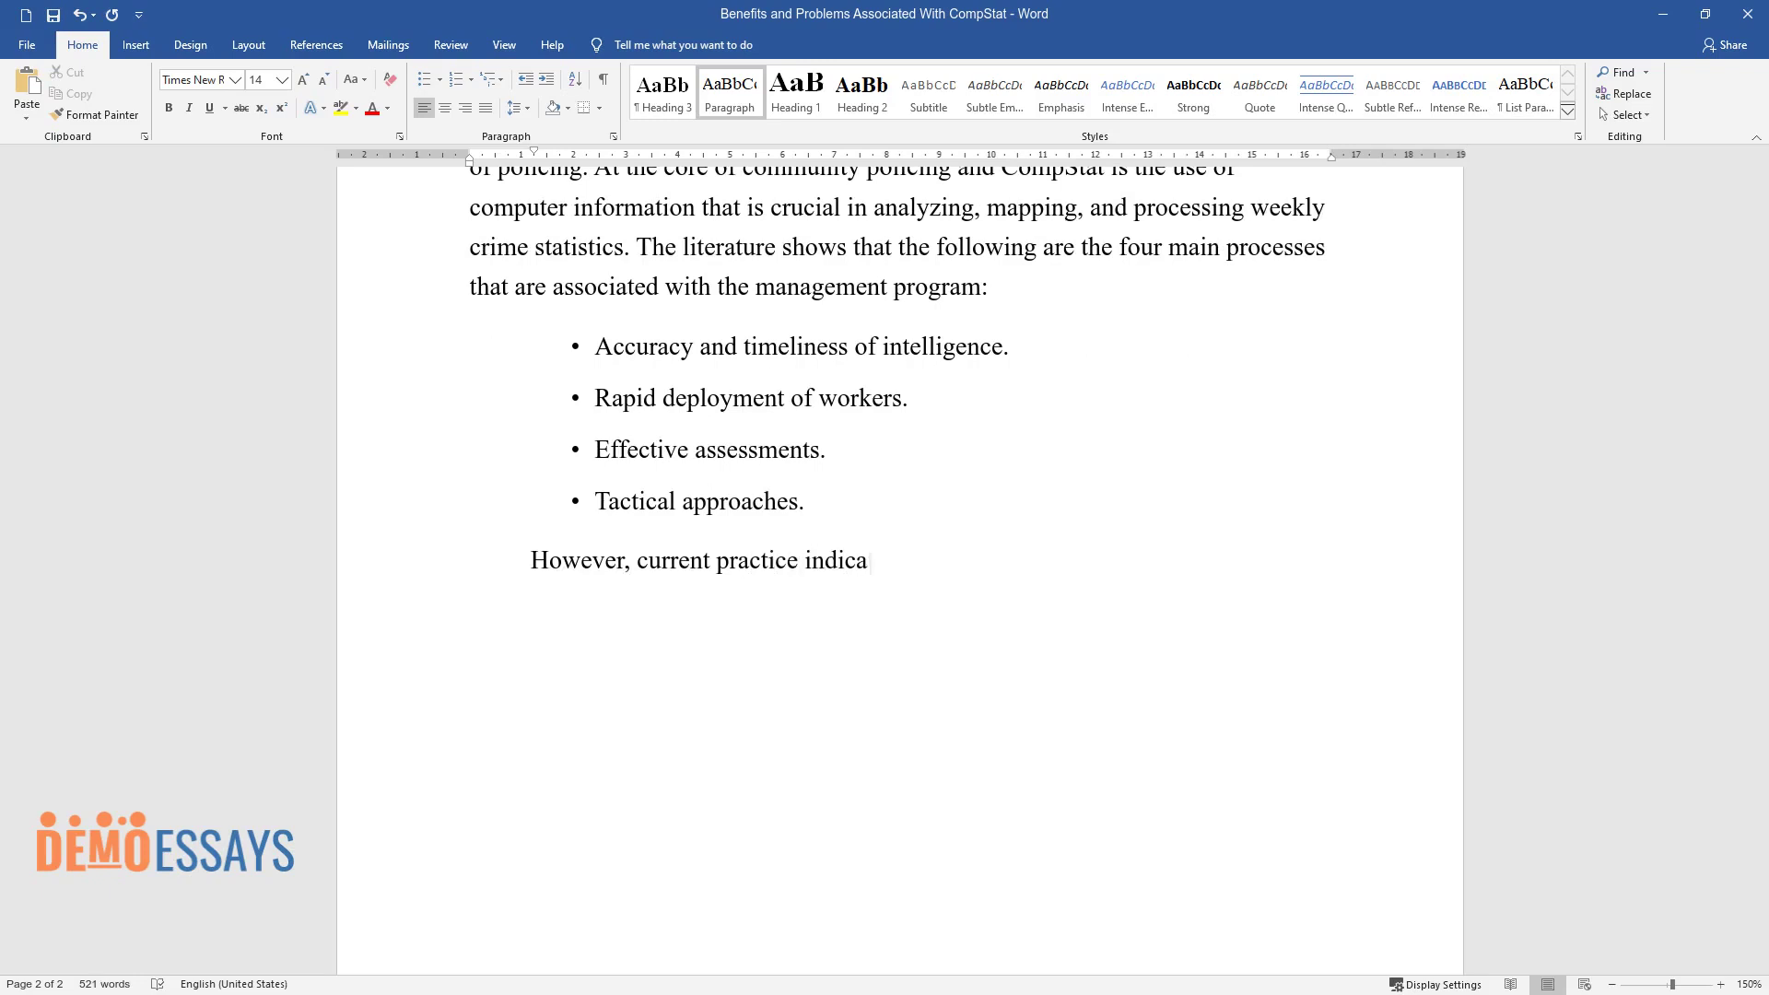
pyautogui.write('tes that CompStat is not a tool that can be applied to control crime')
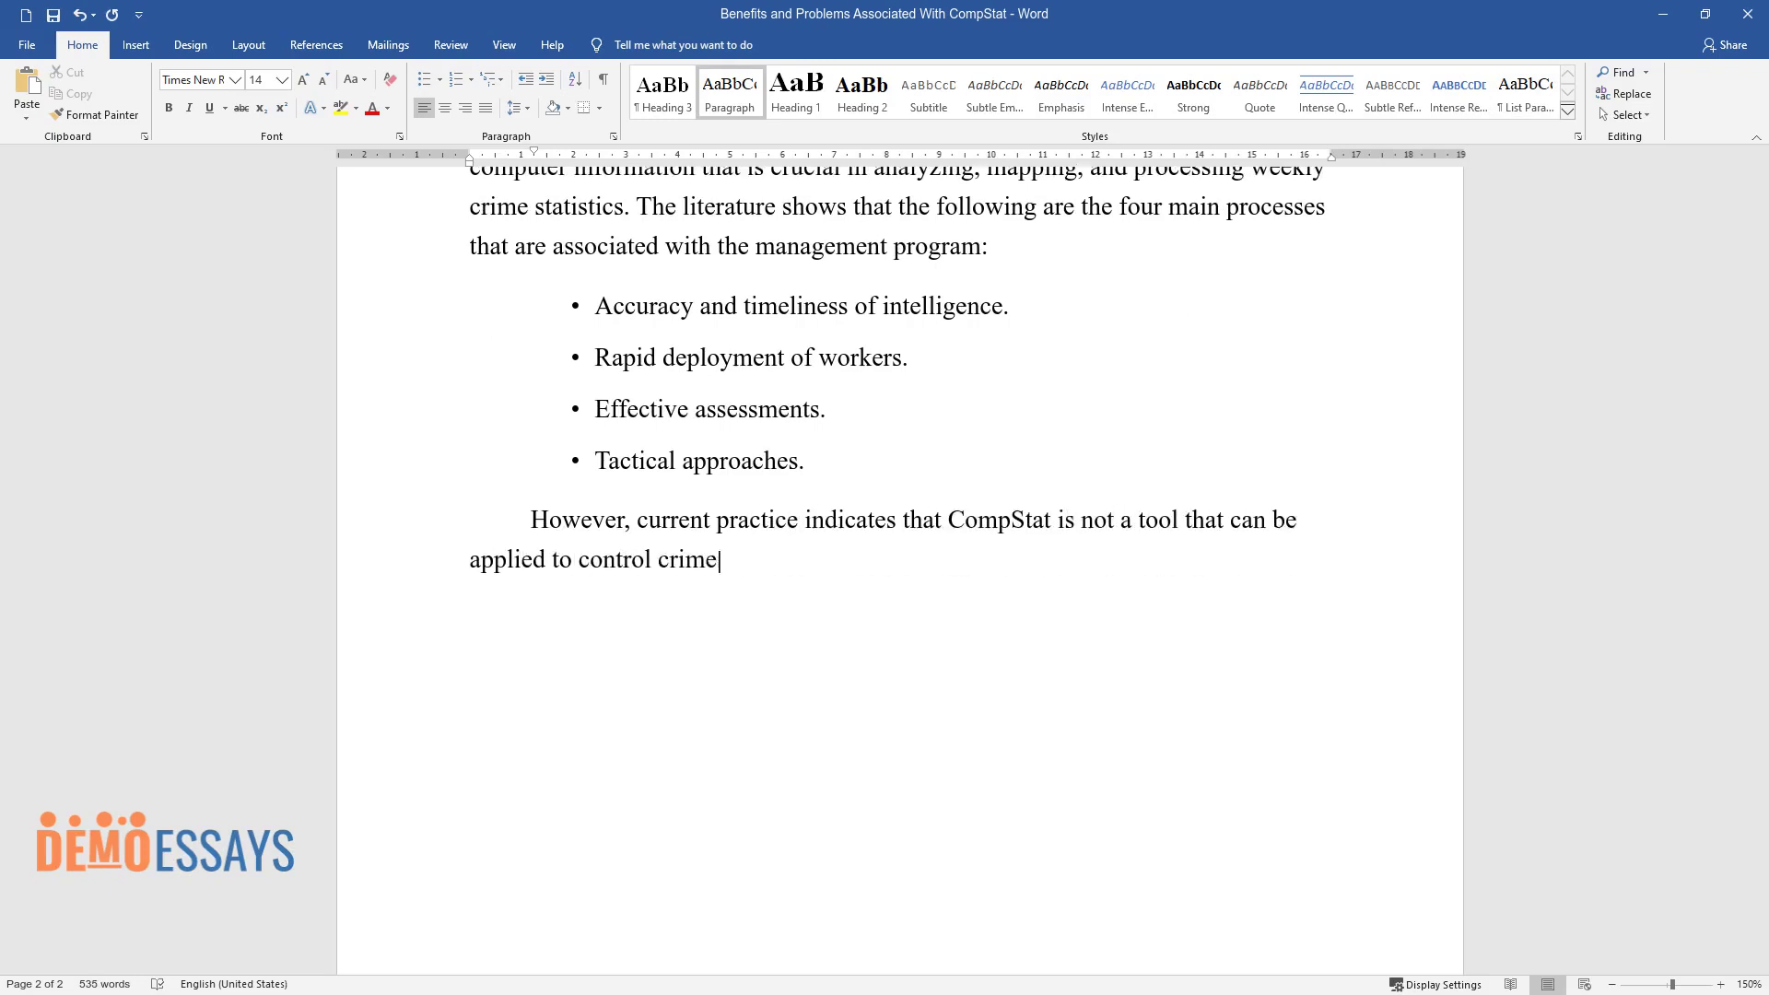
pyautogui.write(' quickly. Thus, the literature does not match with current practice')
pyautogui.write('. More effective police department')
pyautogui.write('s require overall organizational c')
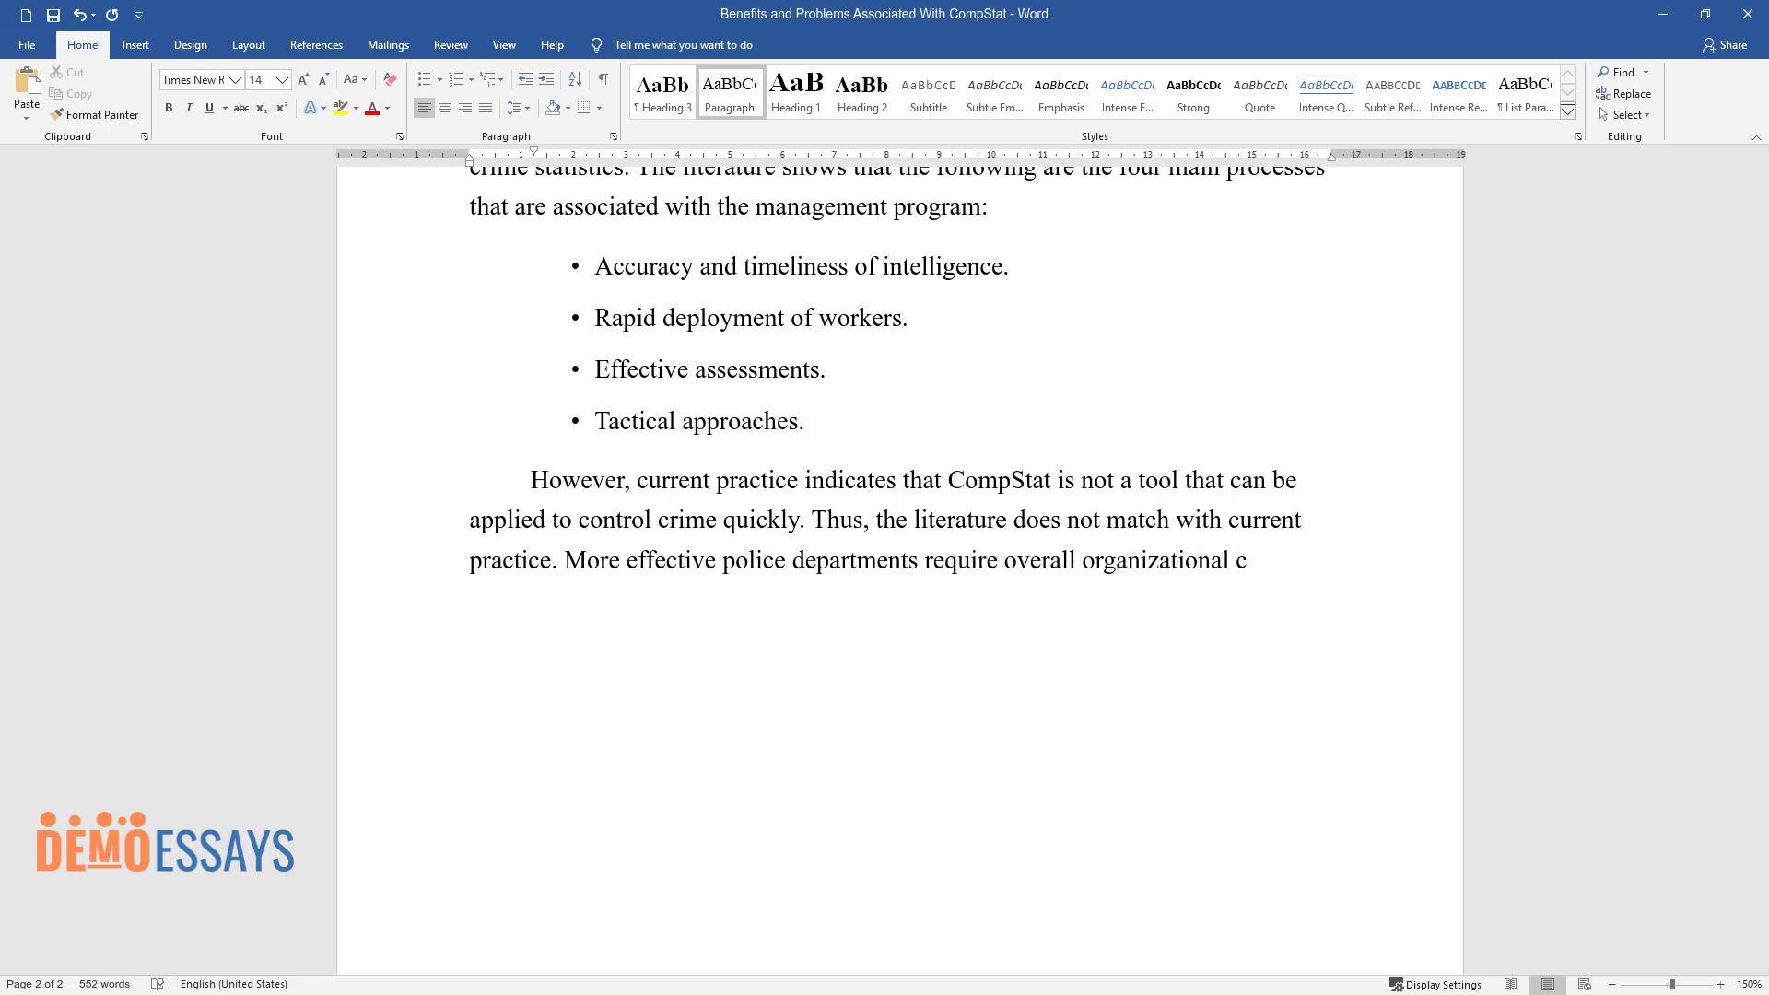
pyautogui.write('hanges that would be typified by quicker adaptation and better structural changes.Conclusion')
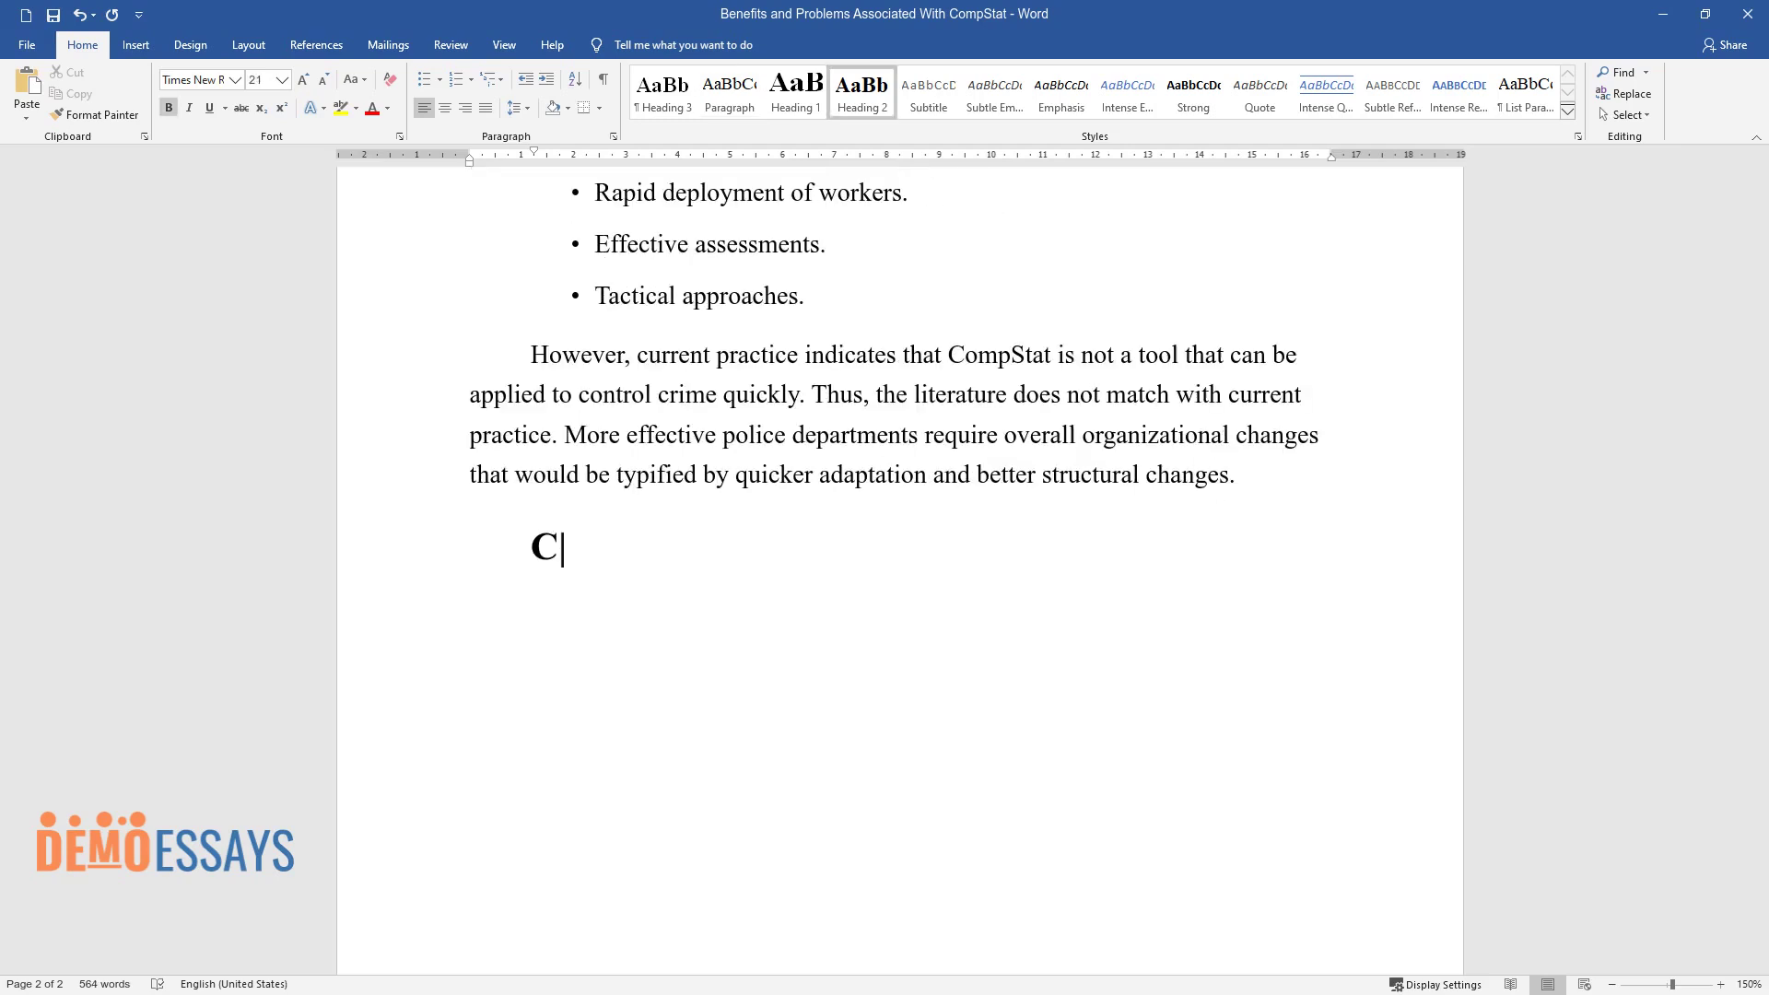
# Write the conclusion paragraph describing CompStat as a strategic management process combining past policing paradigms
pyautogui.press('Return')
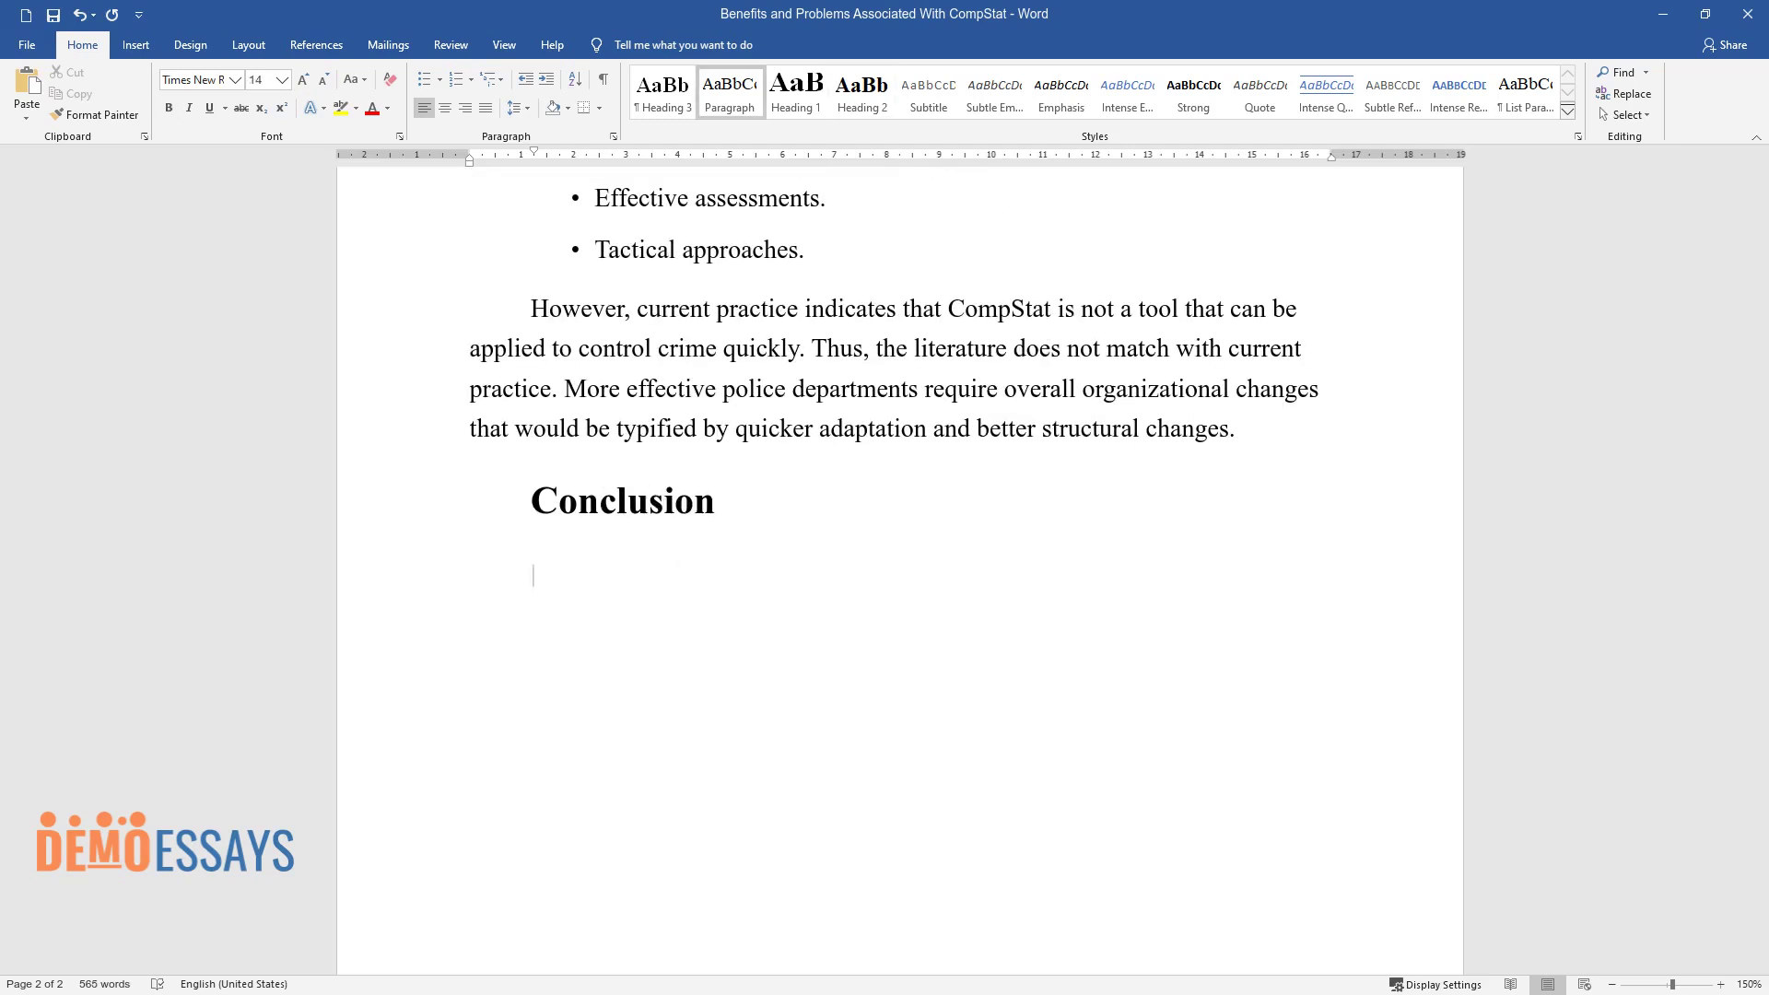
pyautogui.write('CompStat is a strategic management process that combines past paradigms in police departments wi')
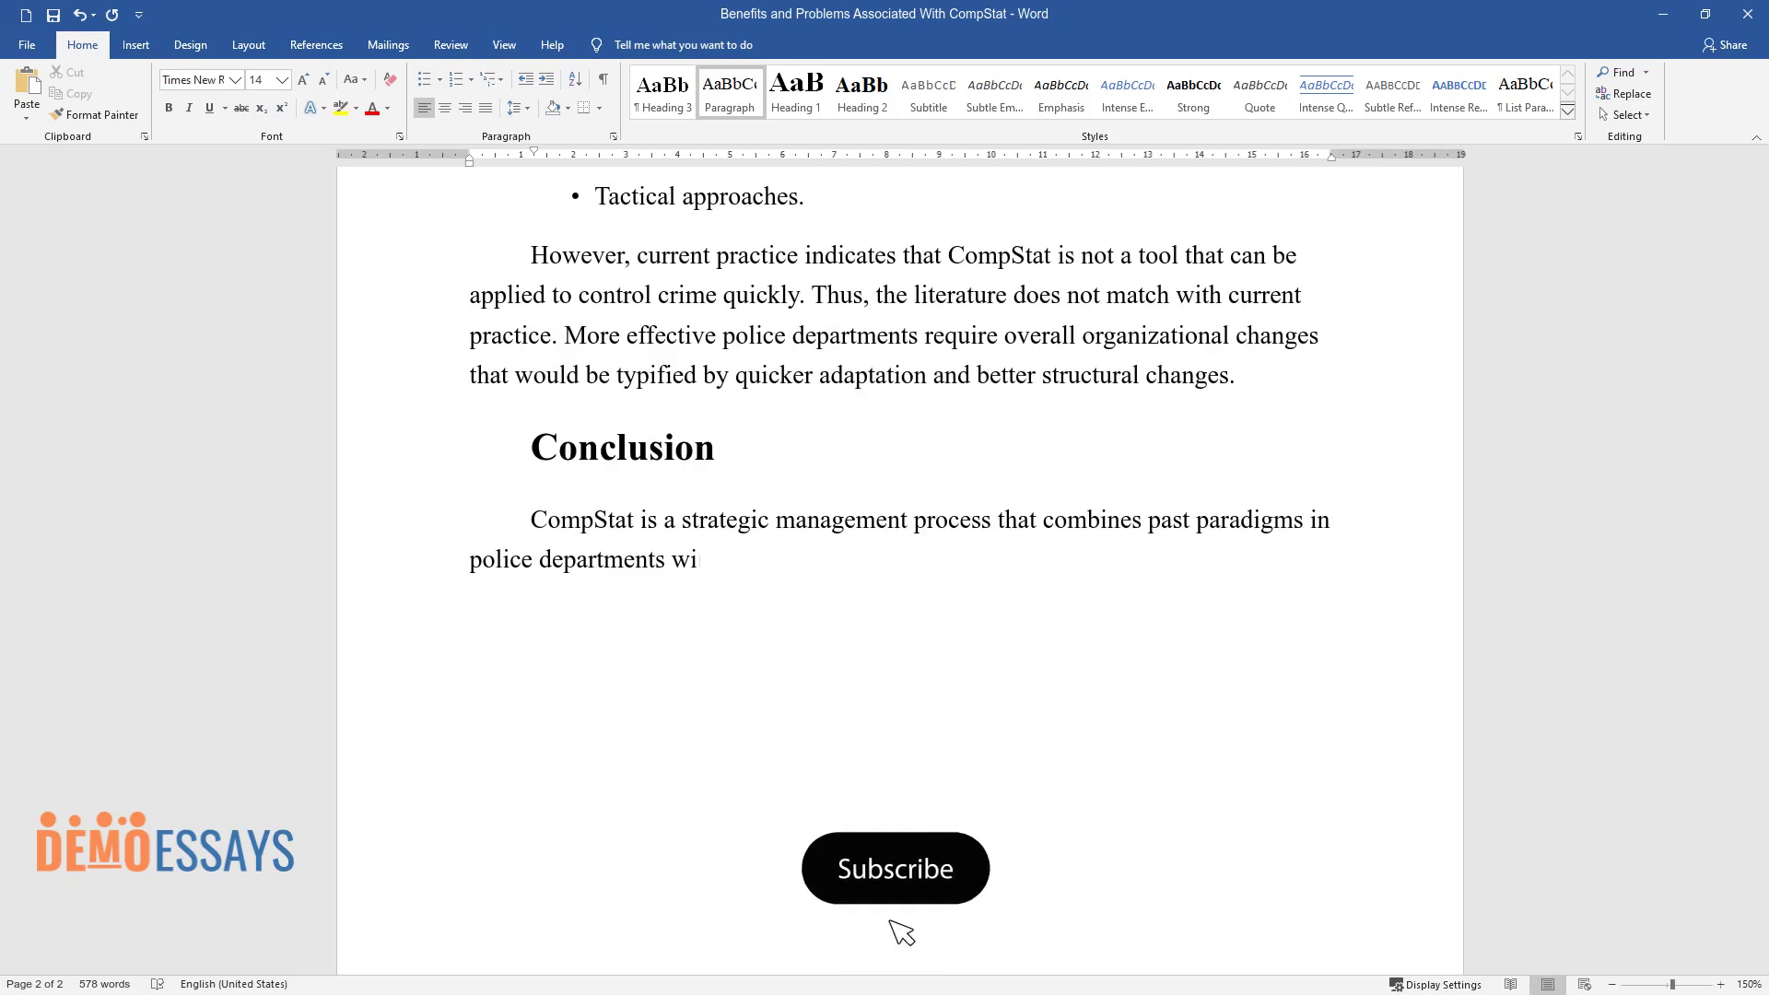
pyautogui.write('th organizational platforms of th')
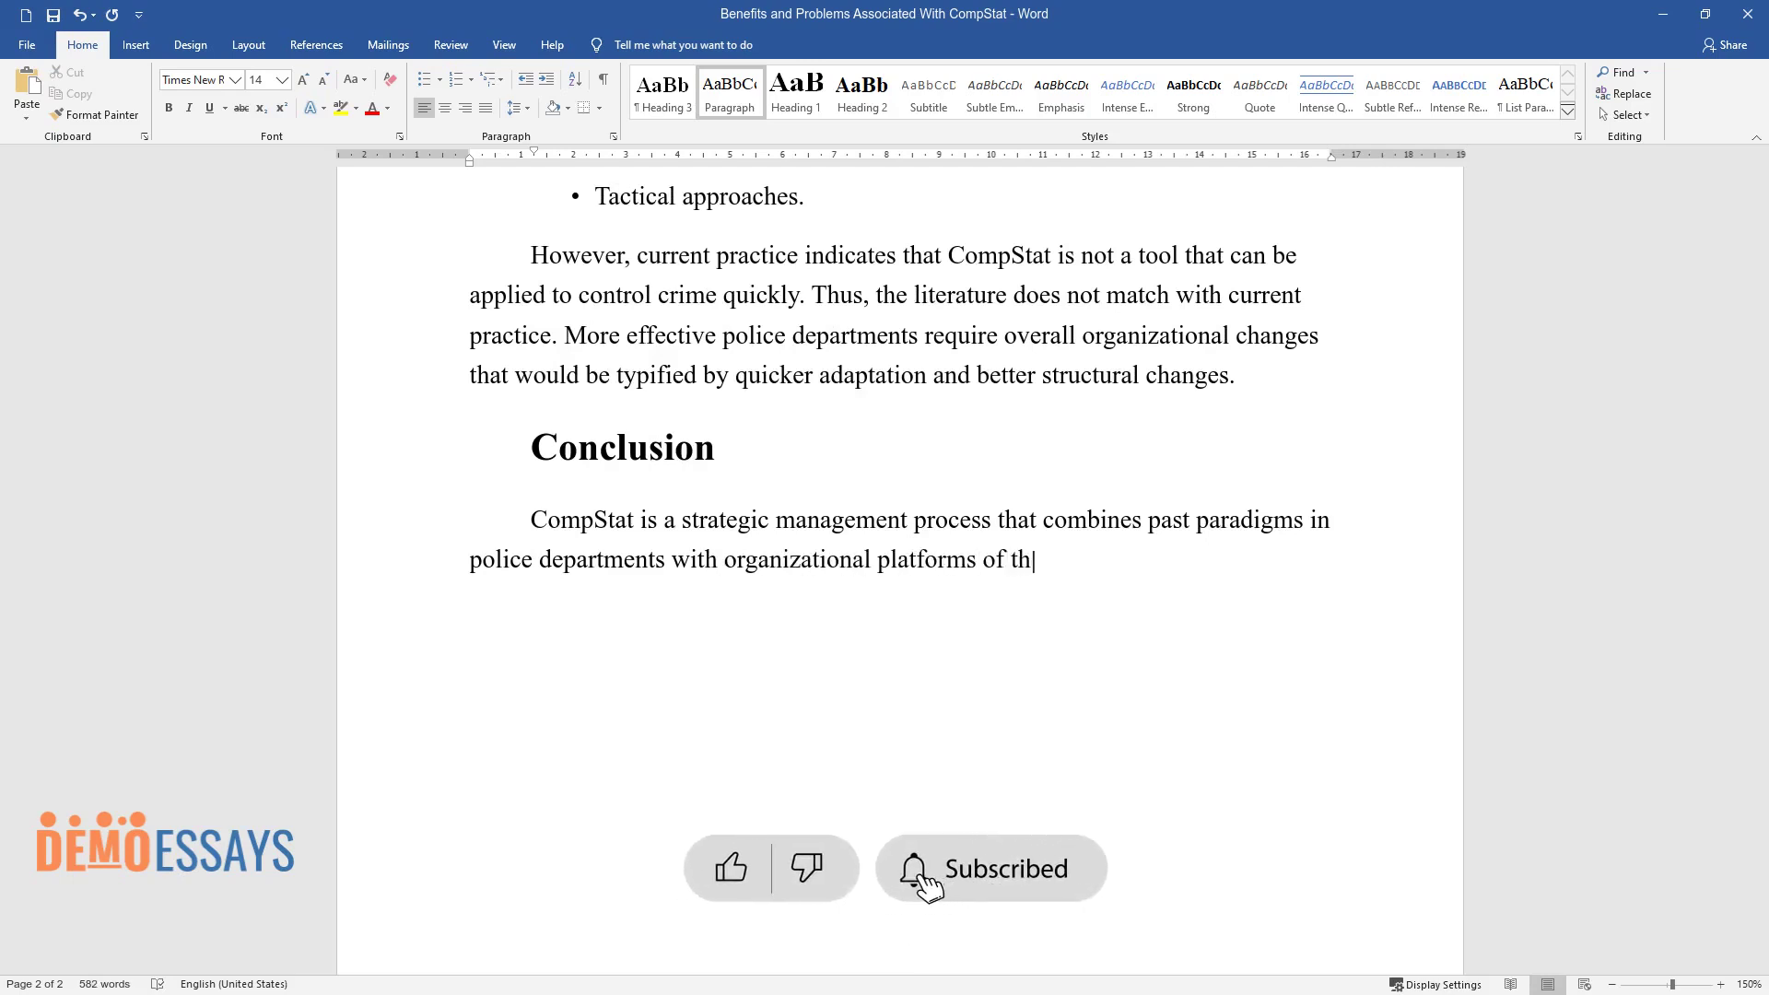
pyautogui.write('e business sector. It is utilized ')
pyautogui.write('in many police department')
pyautogui.write('s in the US to reduce crime rates in society.')
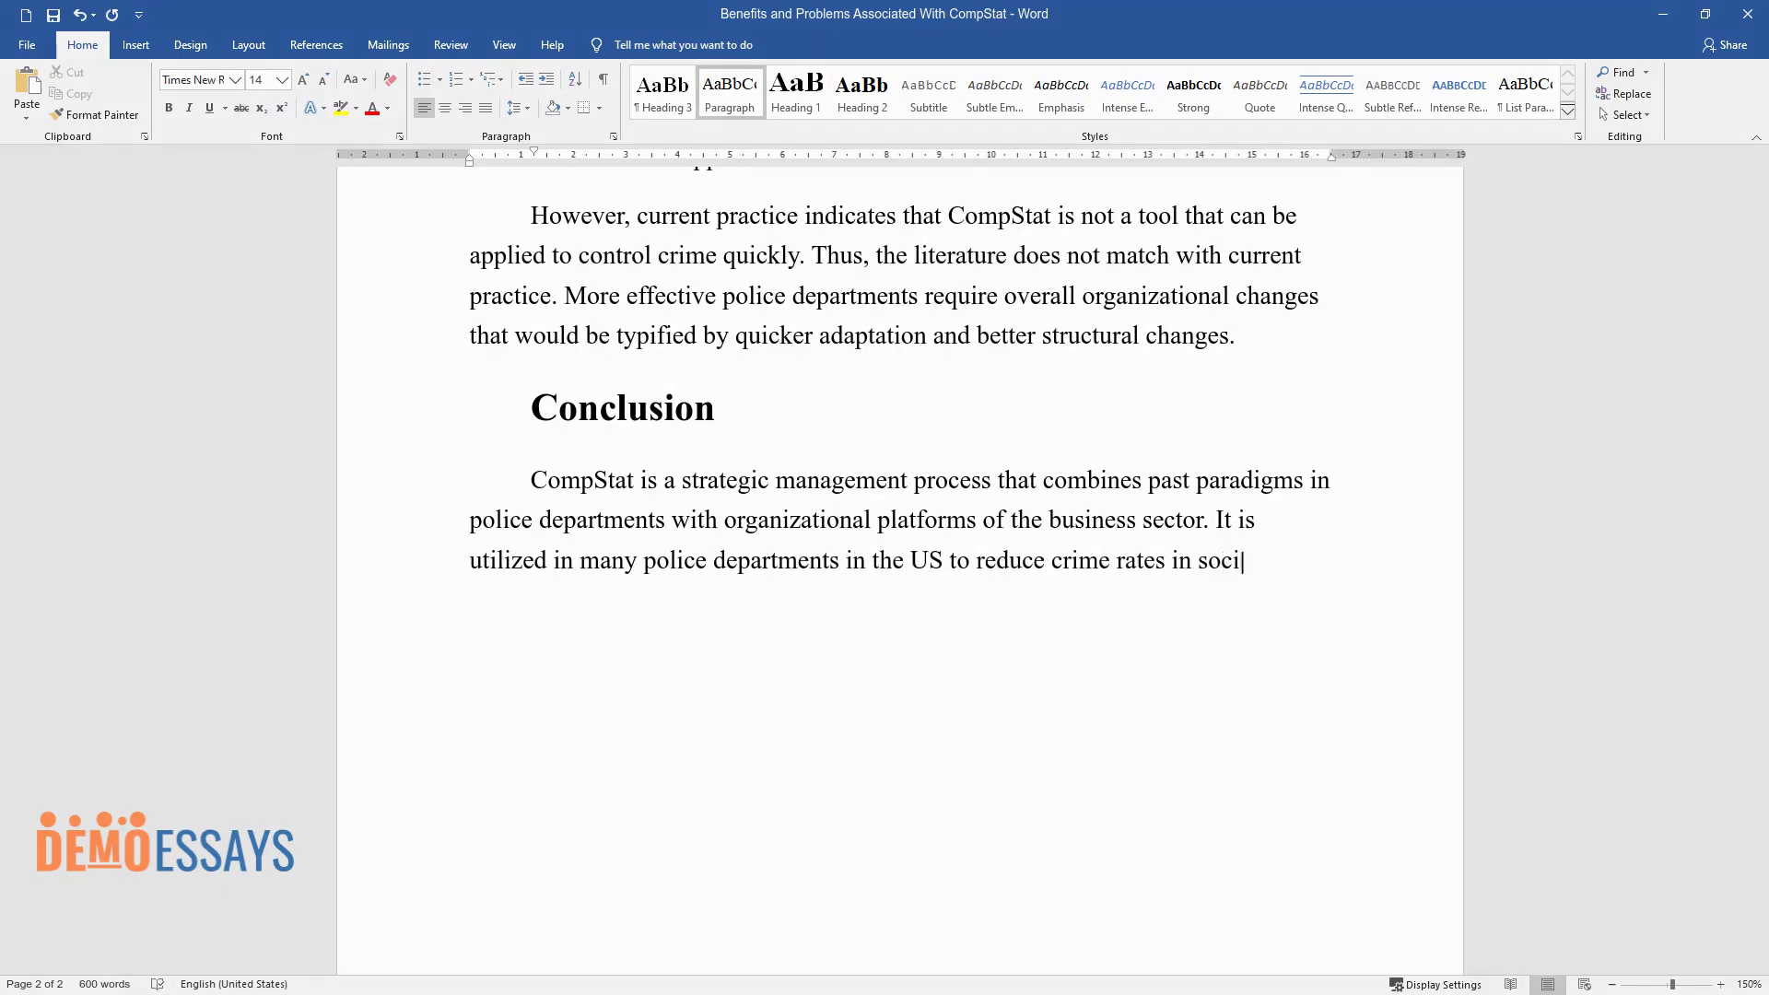